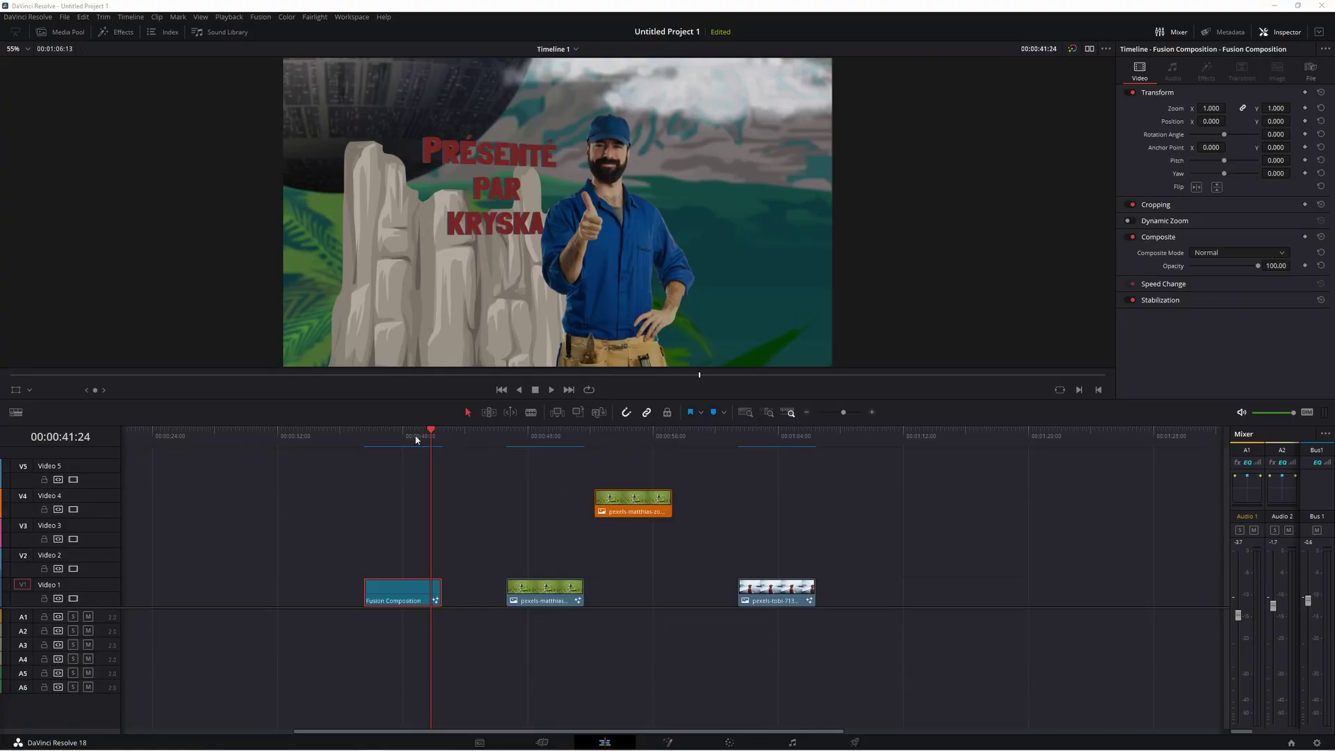
Open the title shot's Fusion composition and view the Merge3D1 scene, orbiting around it.
left_click(669, 743)
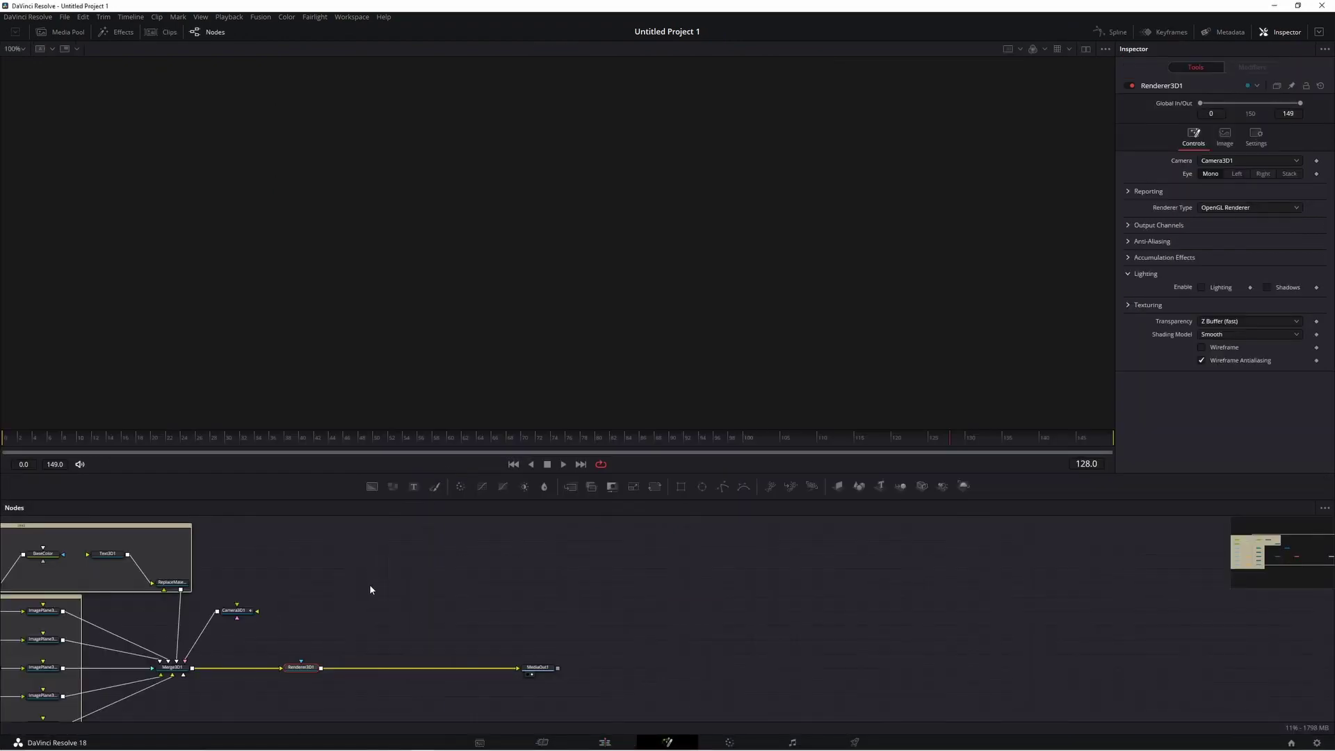
left_click_drag(370, 590, 809, 499)
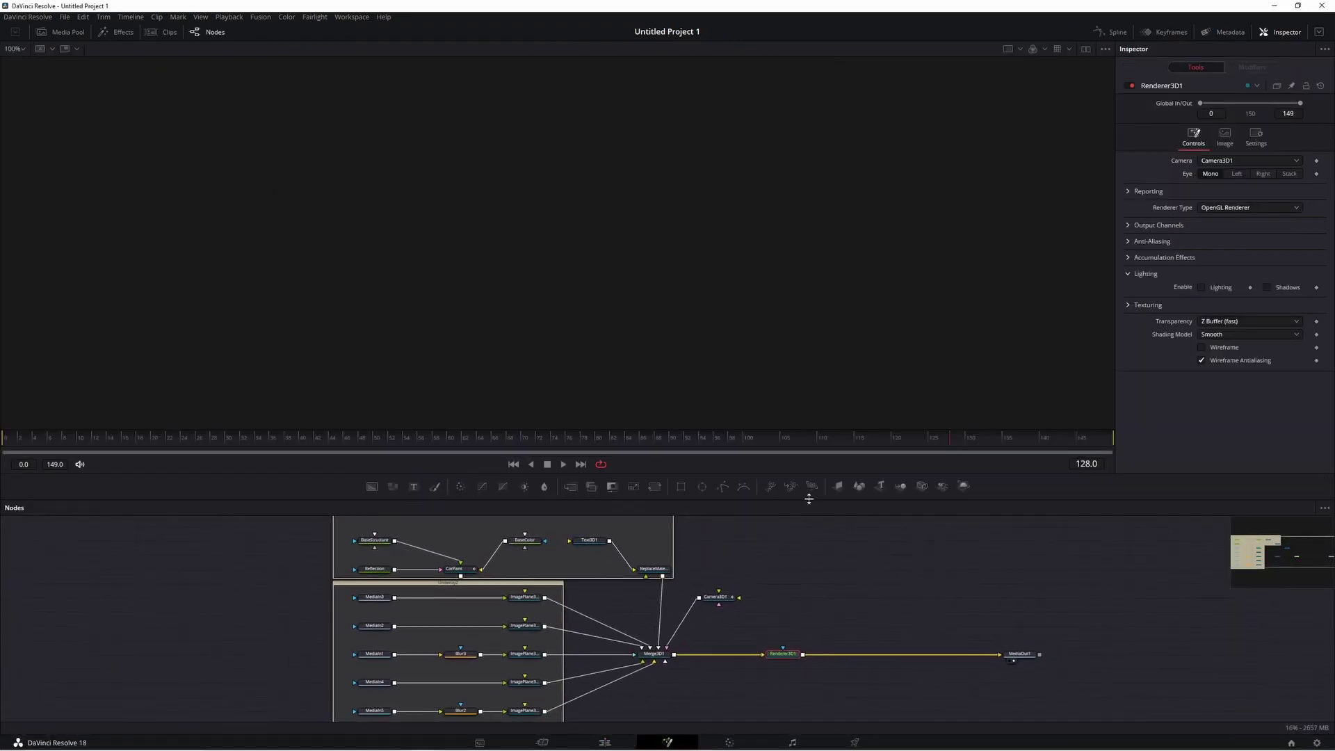
left_click_drag(809, 499, 800, 466)
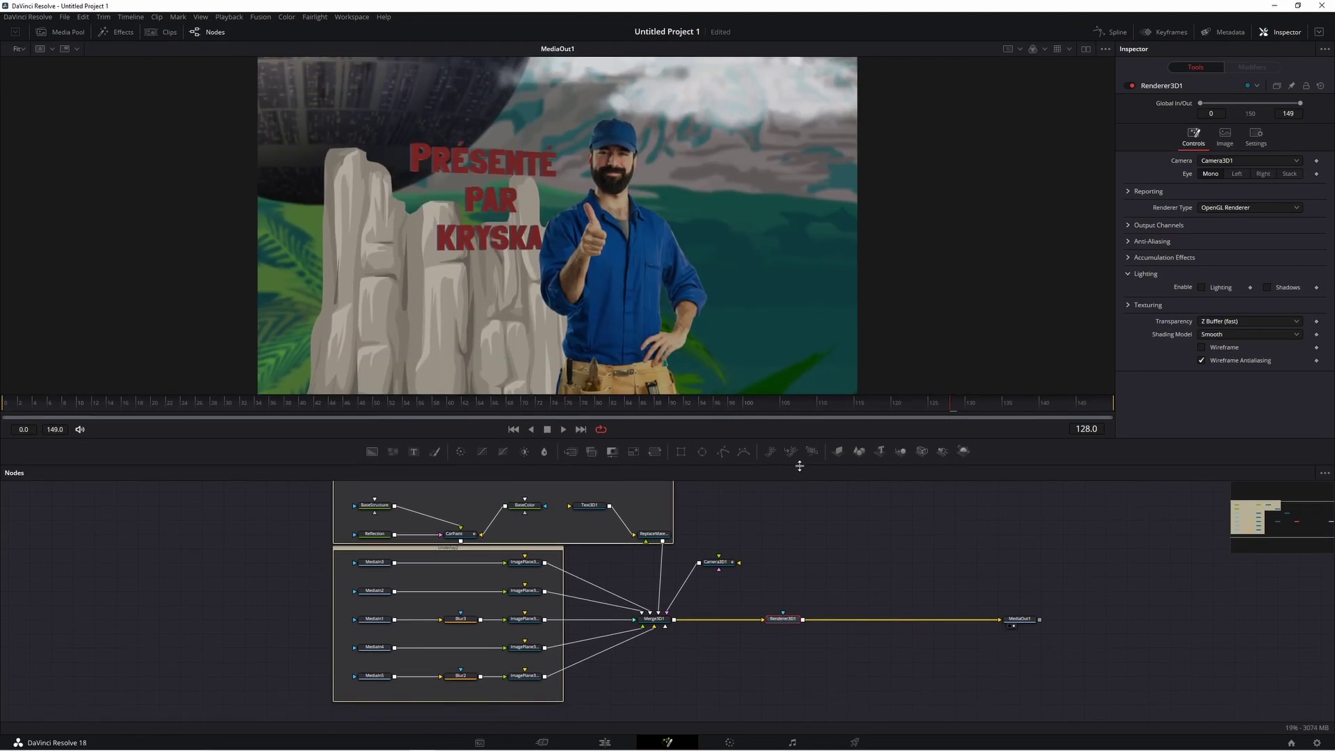
scroll(843, 557, "up", 1)
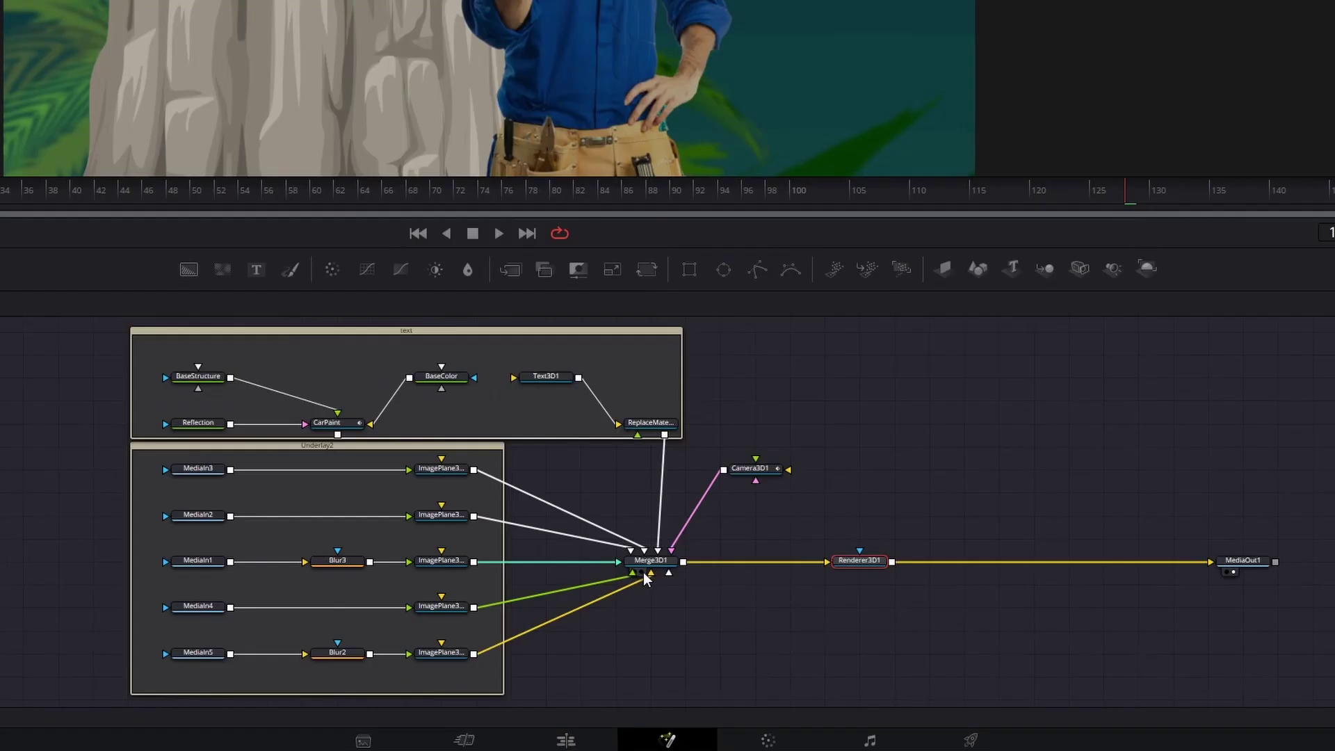
left_click(642, 574)
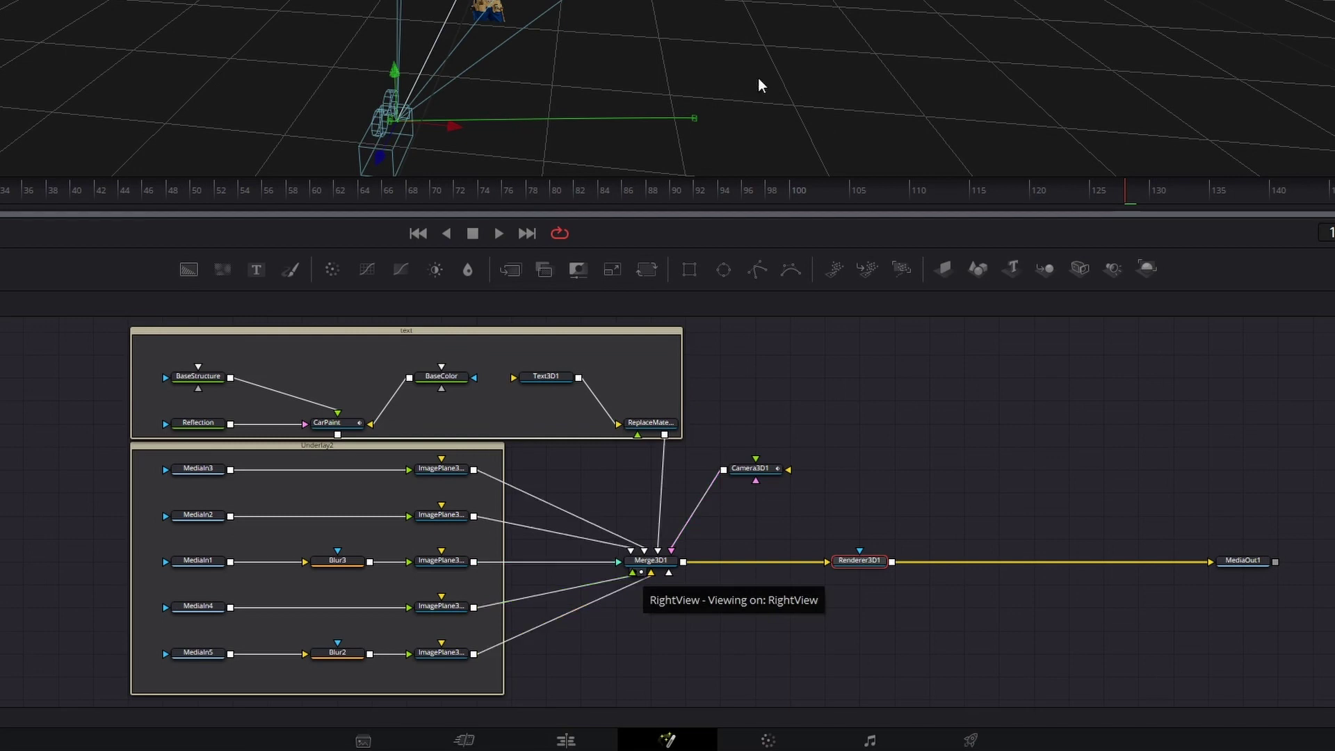
left_click_drag(716, 66, 892, 4)
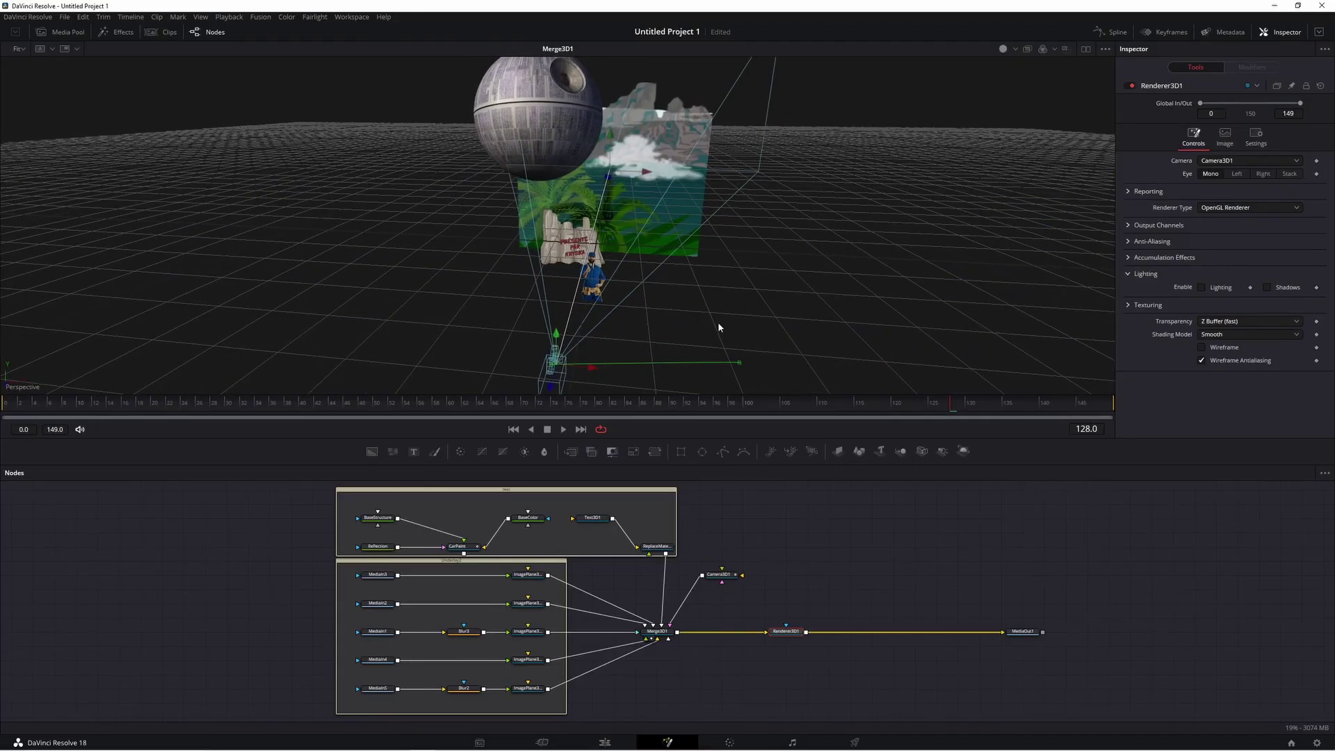
mouse_move(718, 322)
left_mouse_down()
mouse_move(894, 367)
mouse_move(745, 284)
left_mouse_up()
Inspect the image planes and the MediaIn3, Merge3D1 and Renderer3D1 nodes, then go to frame 0.
left_click(202, 308)
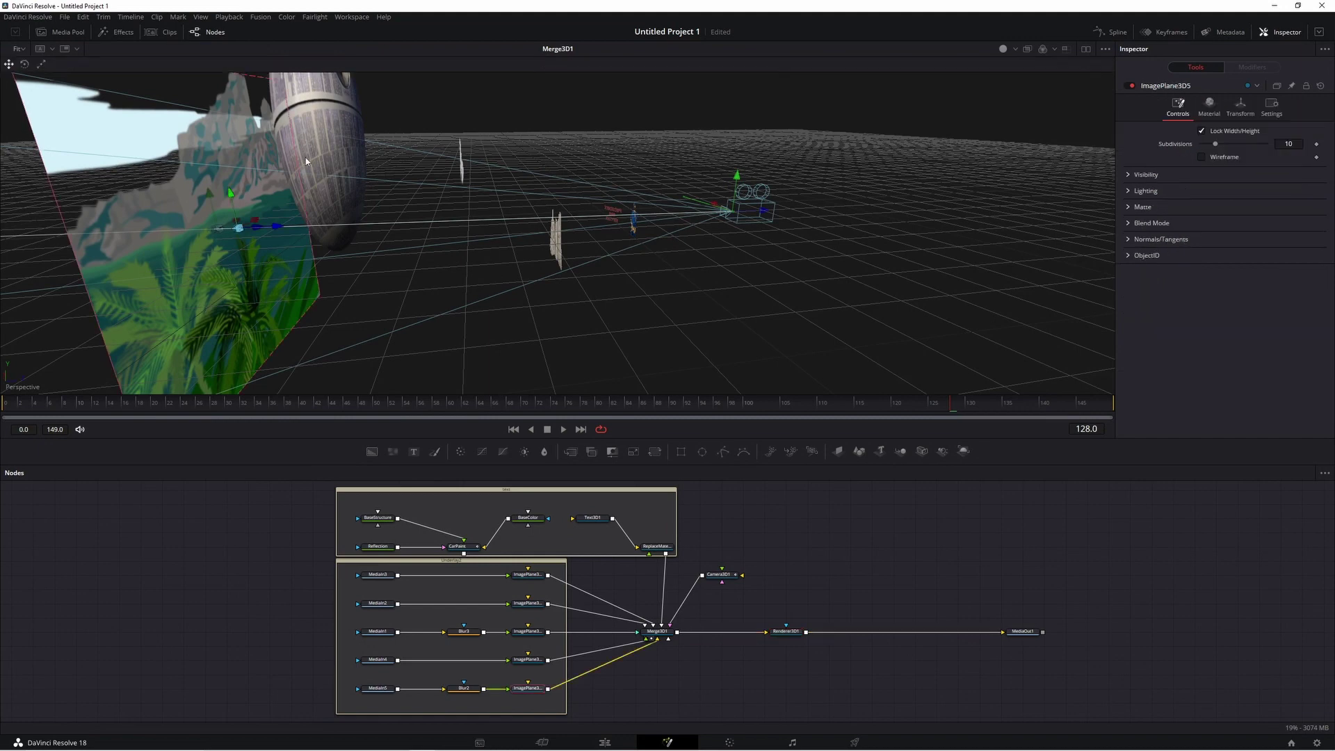
left_click(634, 221)
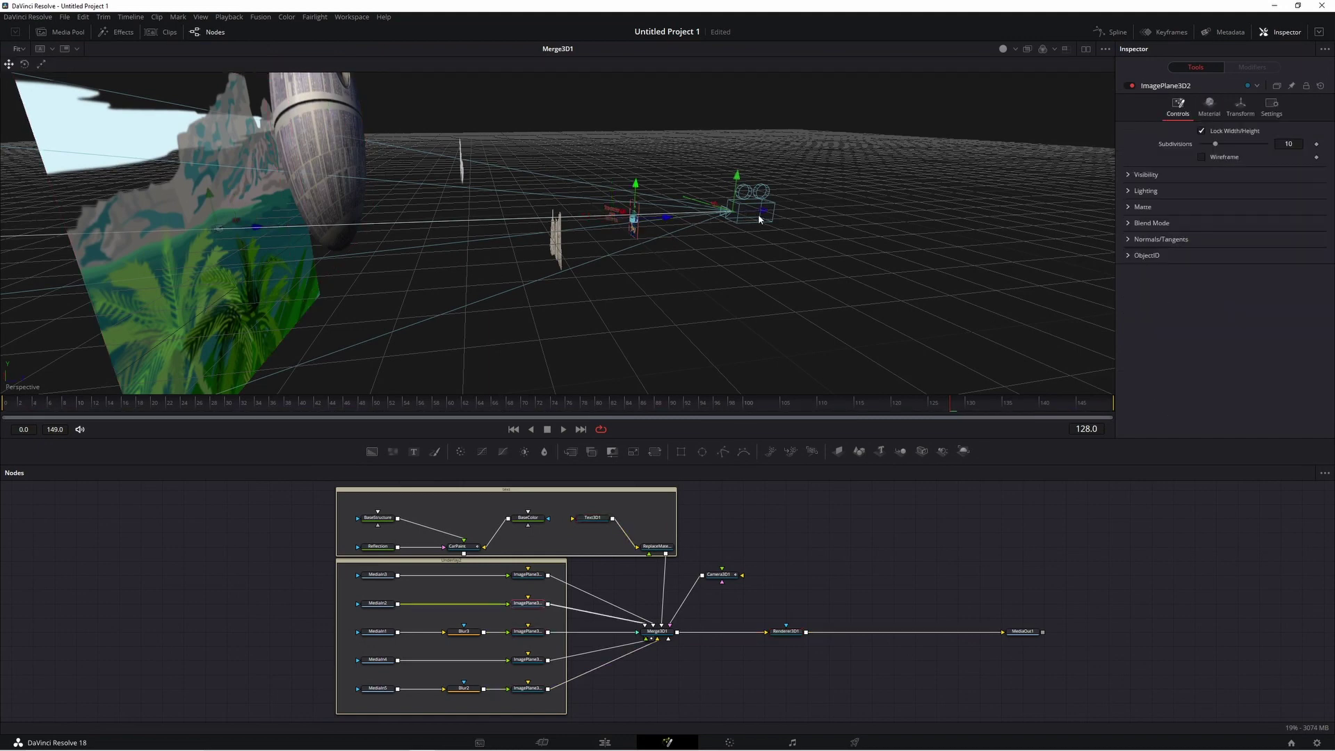
left_click(375, 577)
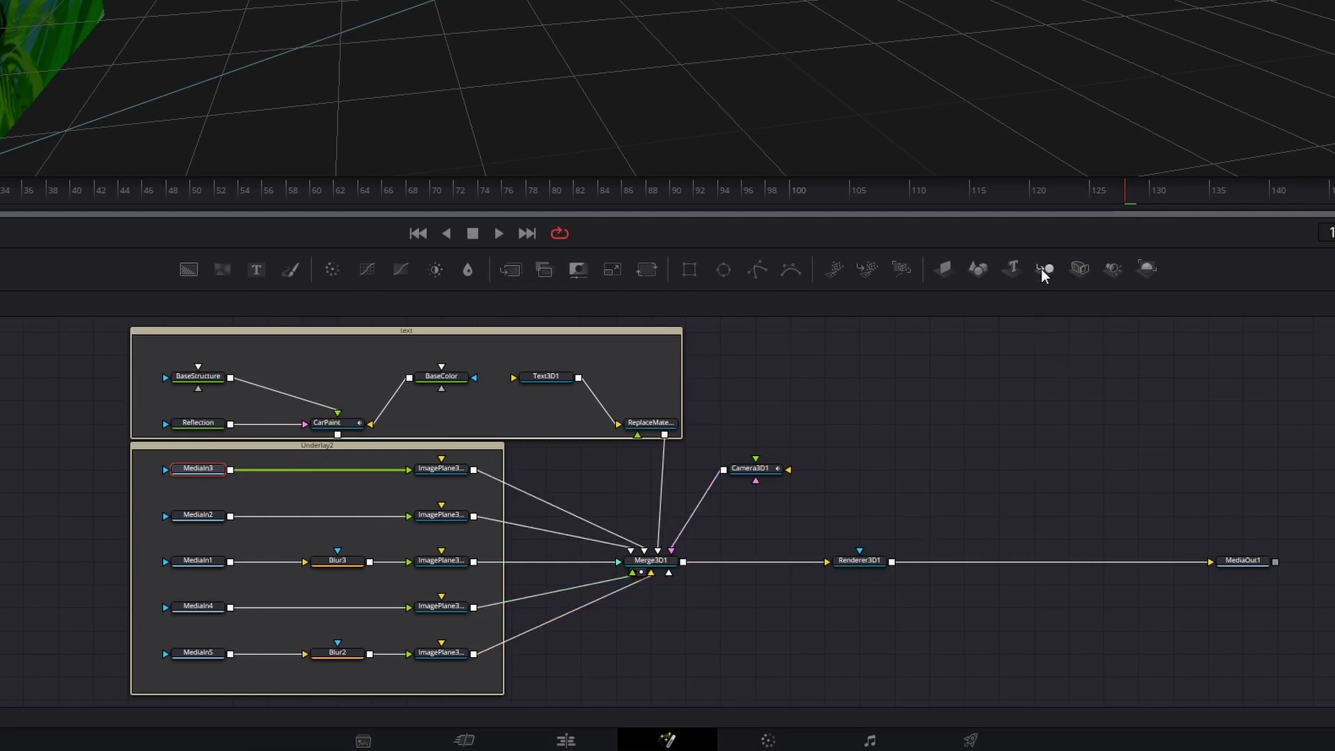
left_click(671, 561)
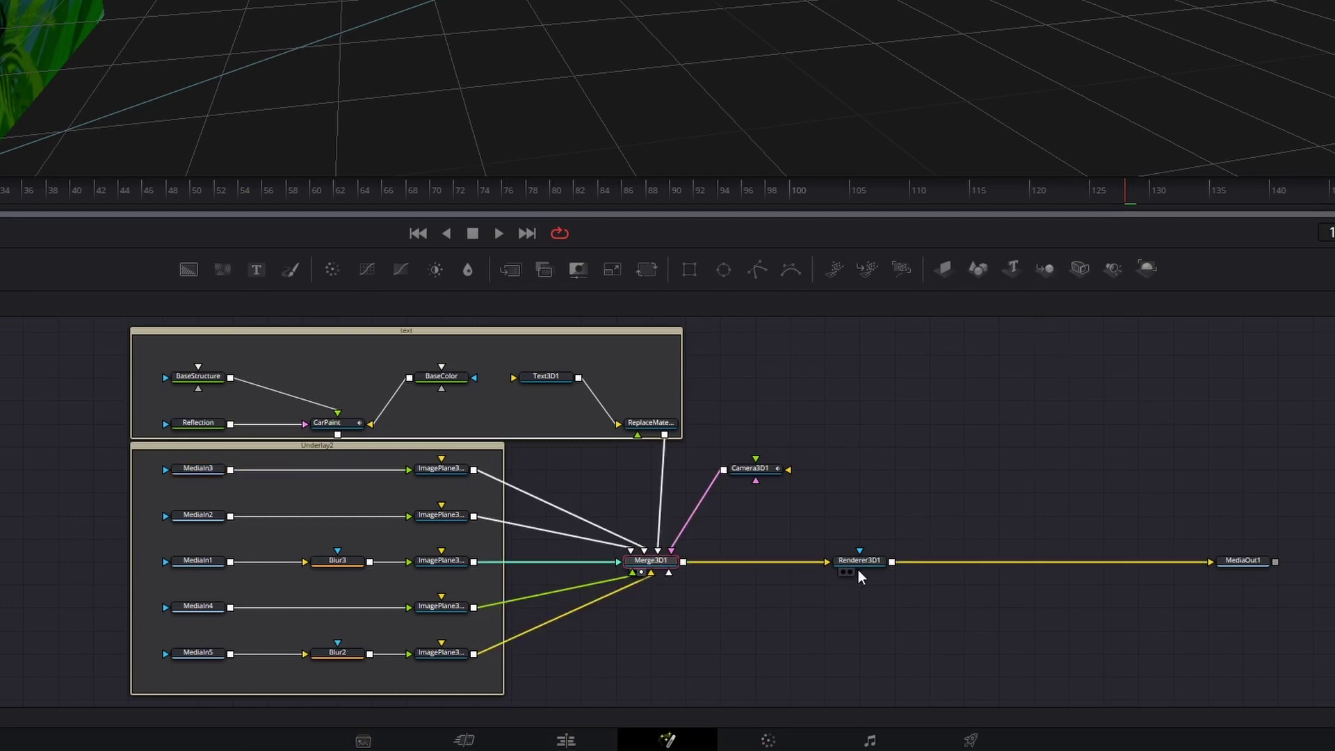
left_click(882, 560)
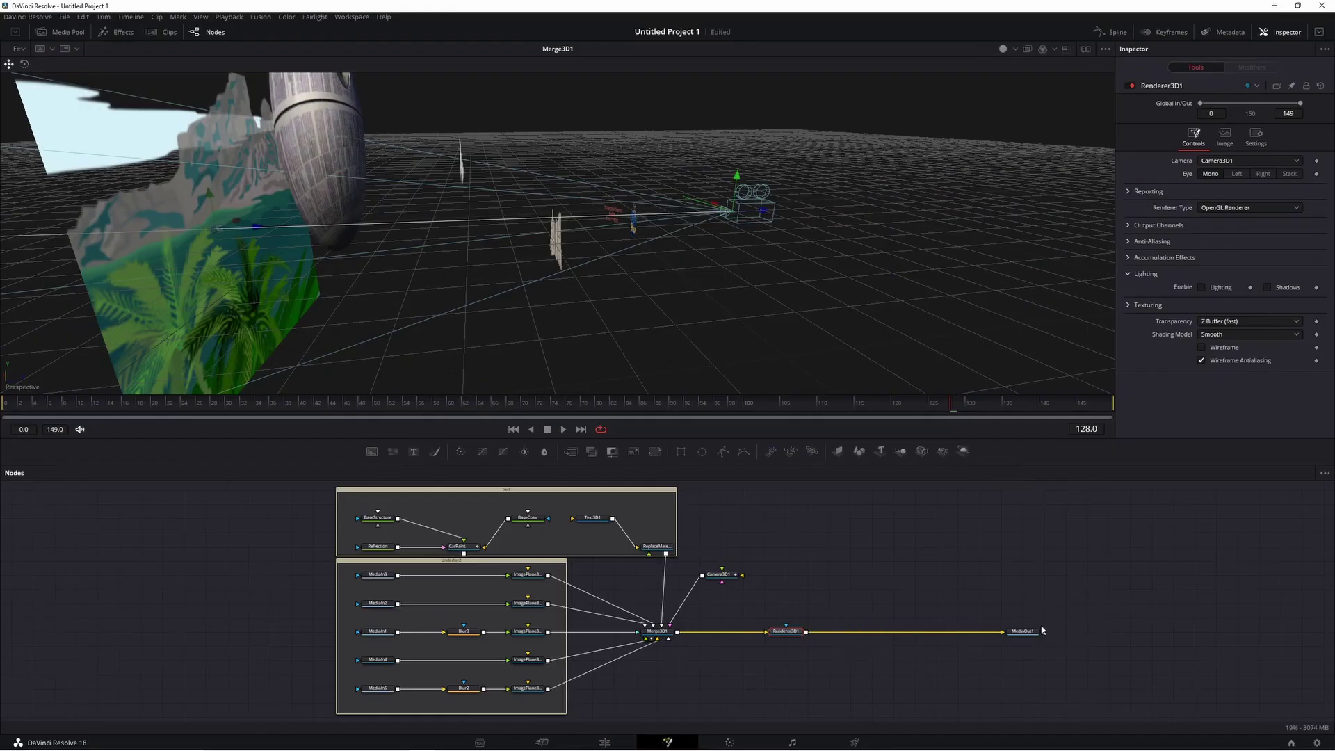
left_click_drag(554, 298, 557, 317)
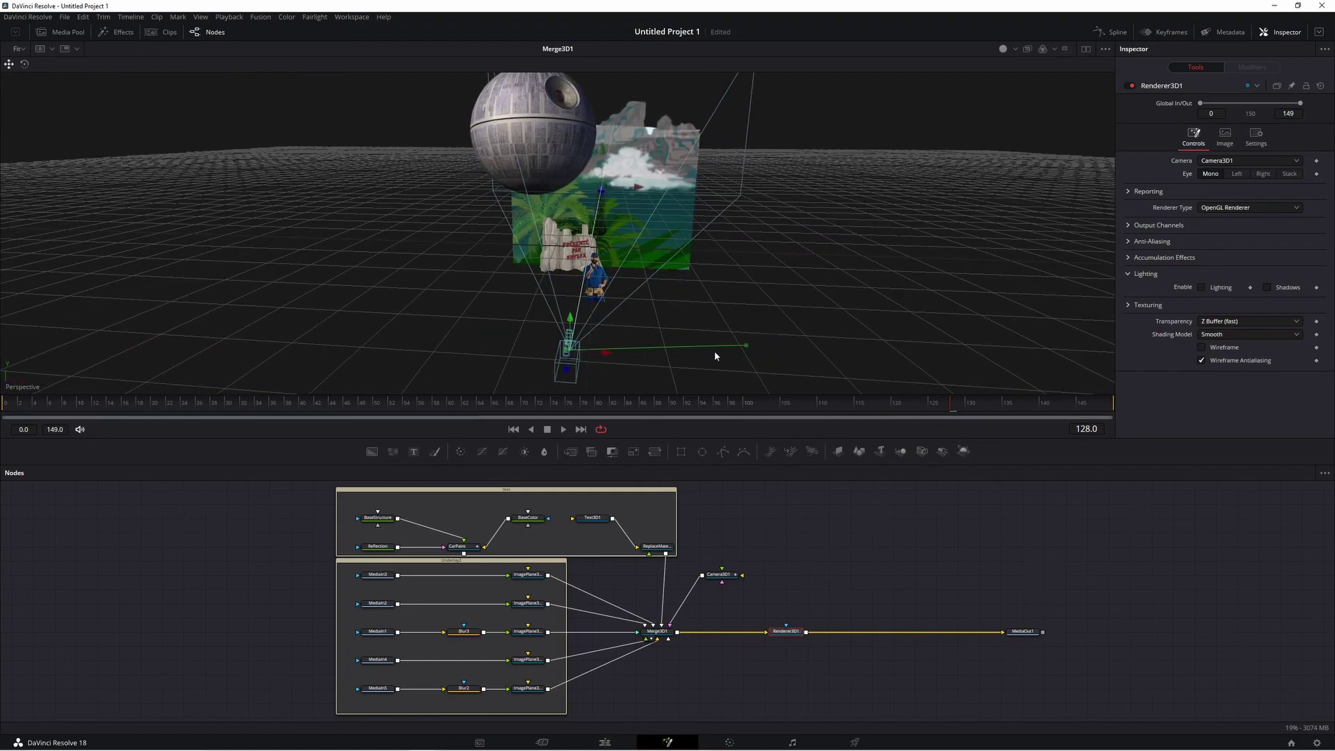
left_click(7, 408)
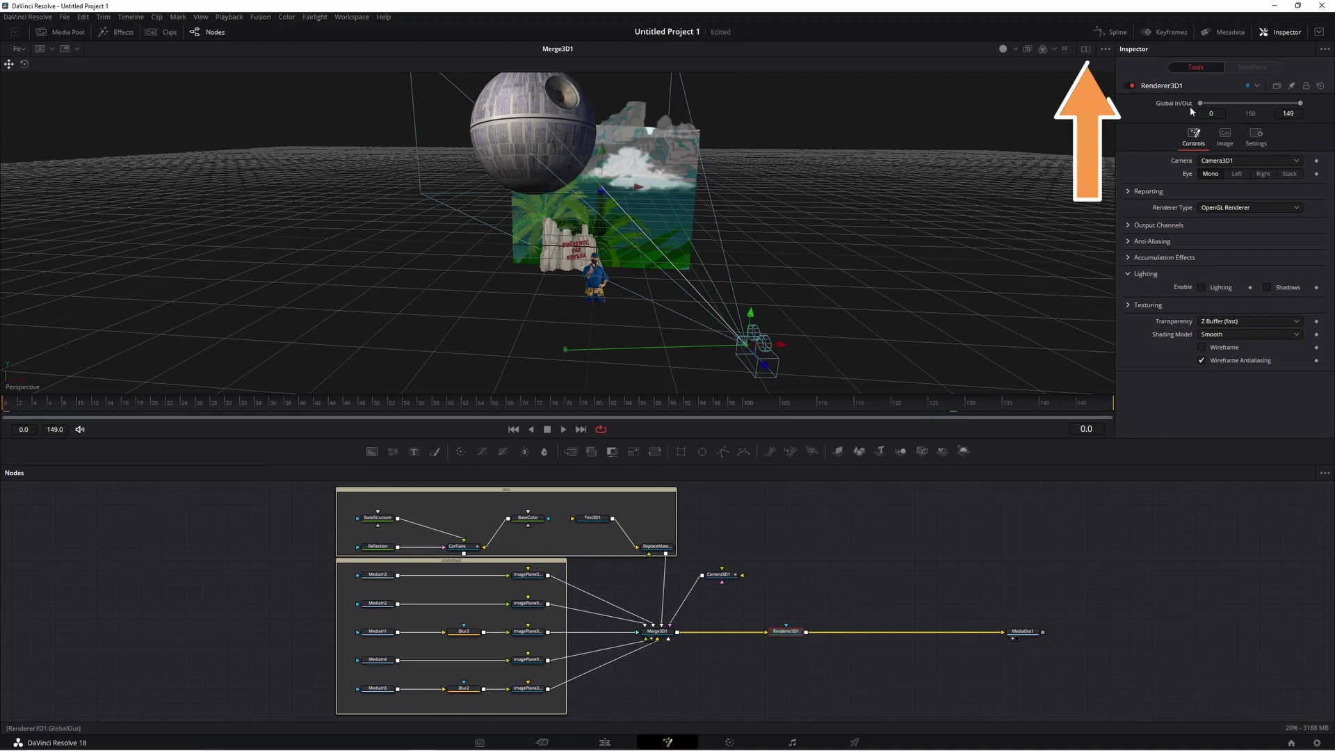
Show the rendered output beside the 3D view and stop playback at frame 11.
left_click(1086, 49)
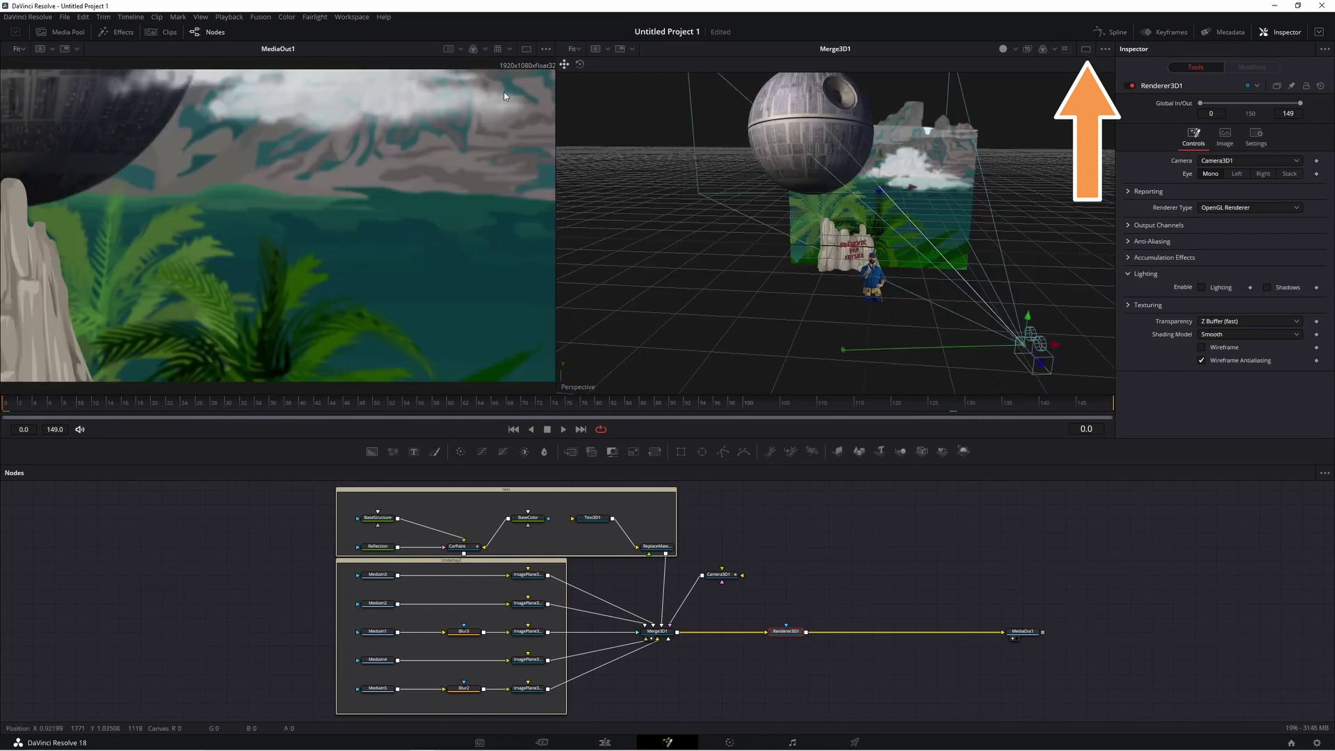
left_click(563, 430)
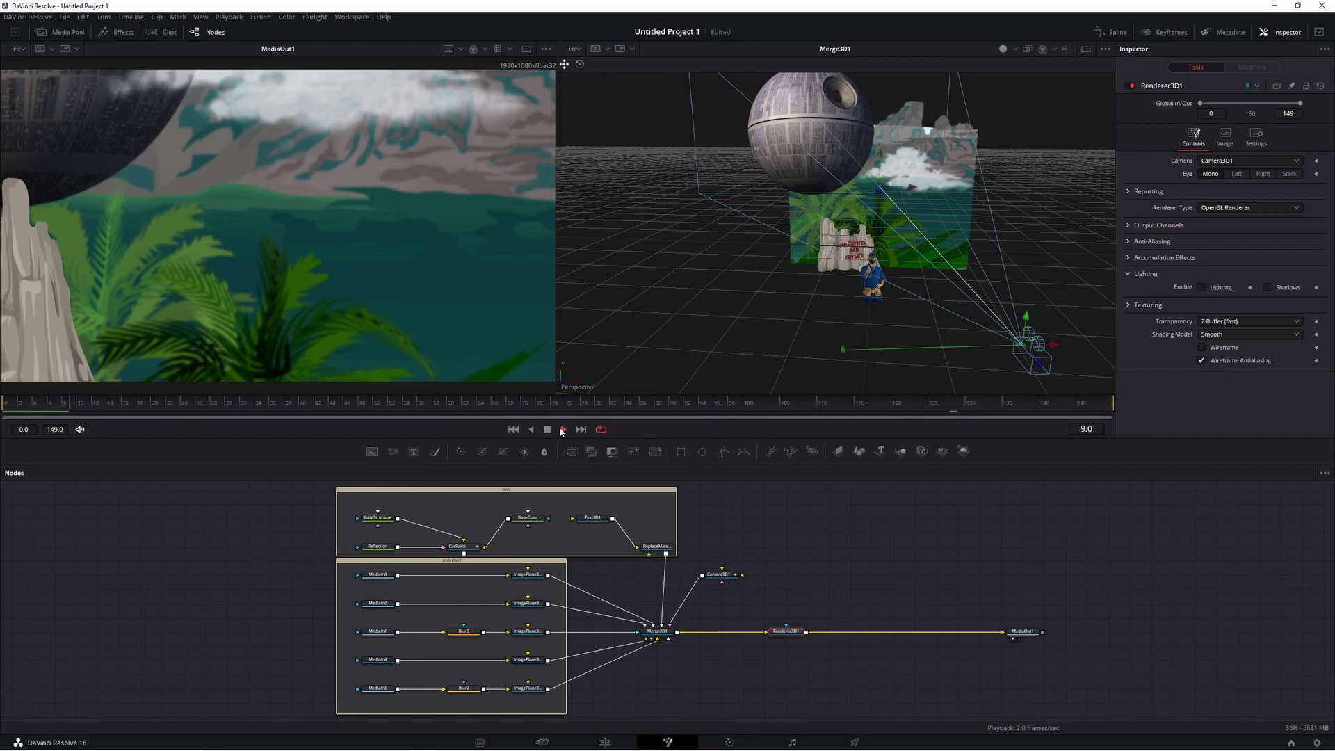
left_click(557, 429)
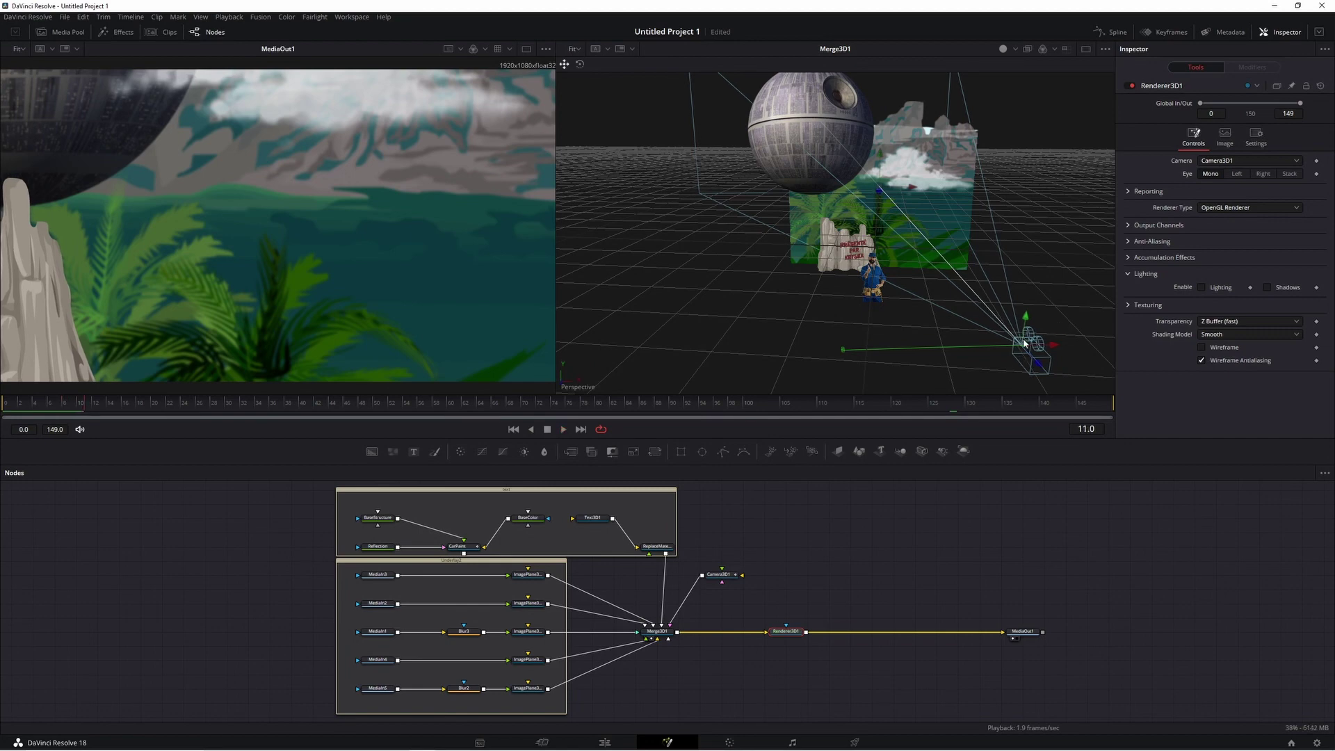
Slide Camera3D left and adjust its depth to frame the man and PRÉSENTE PAR KRYSKA, then return to Edit.
left_click_drag(1055, 349, 935, 353)
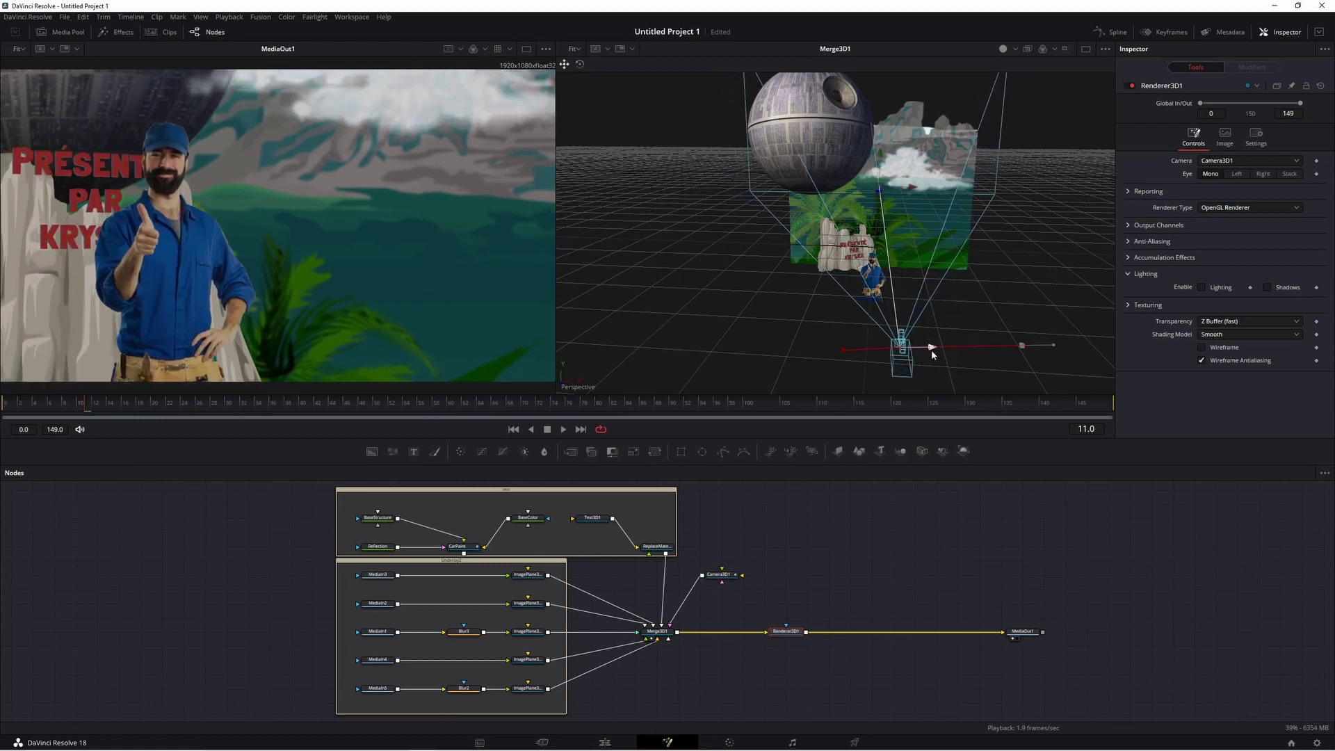
left_click_drag(936, 354, 882, 353)
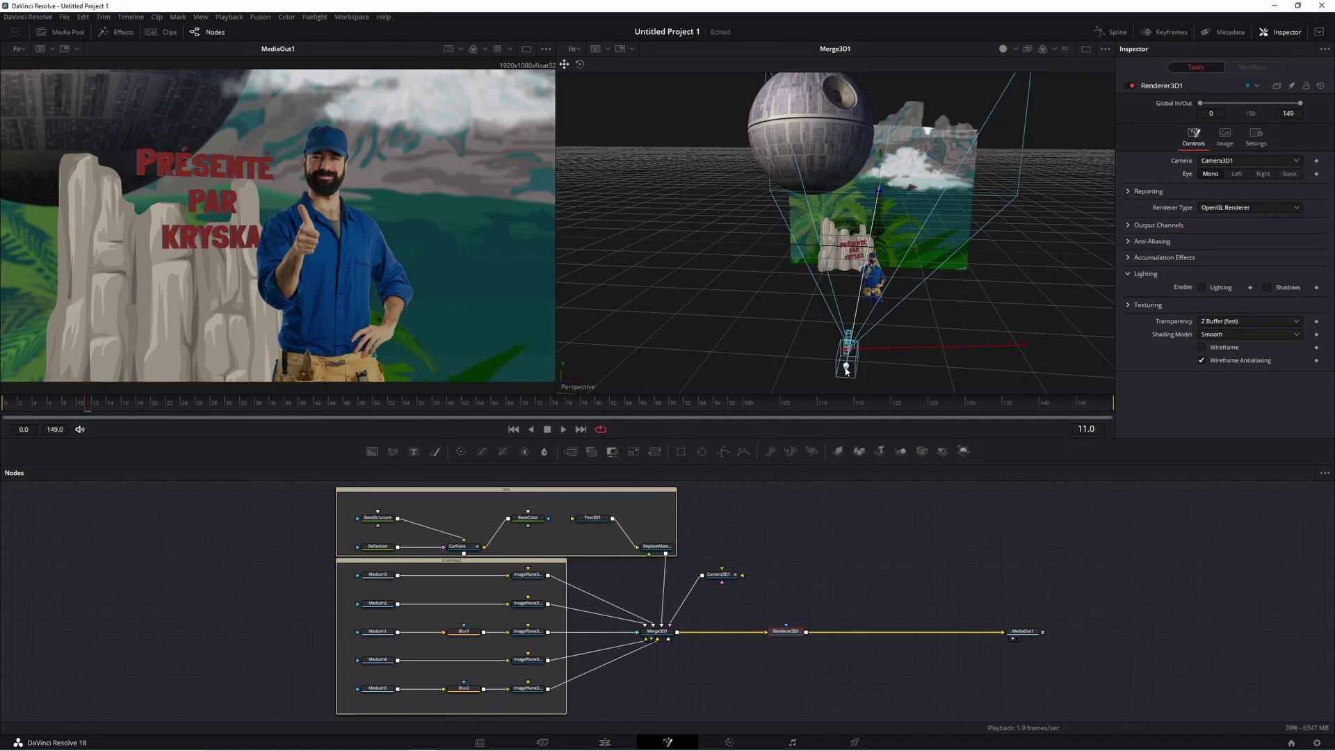
left_click_drag(847, 370, 900, 303)
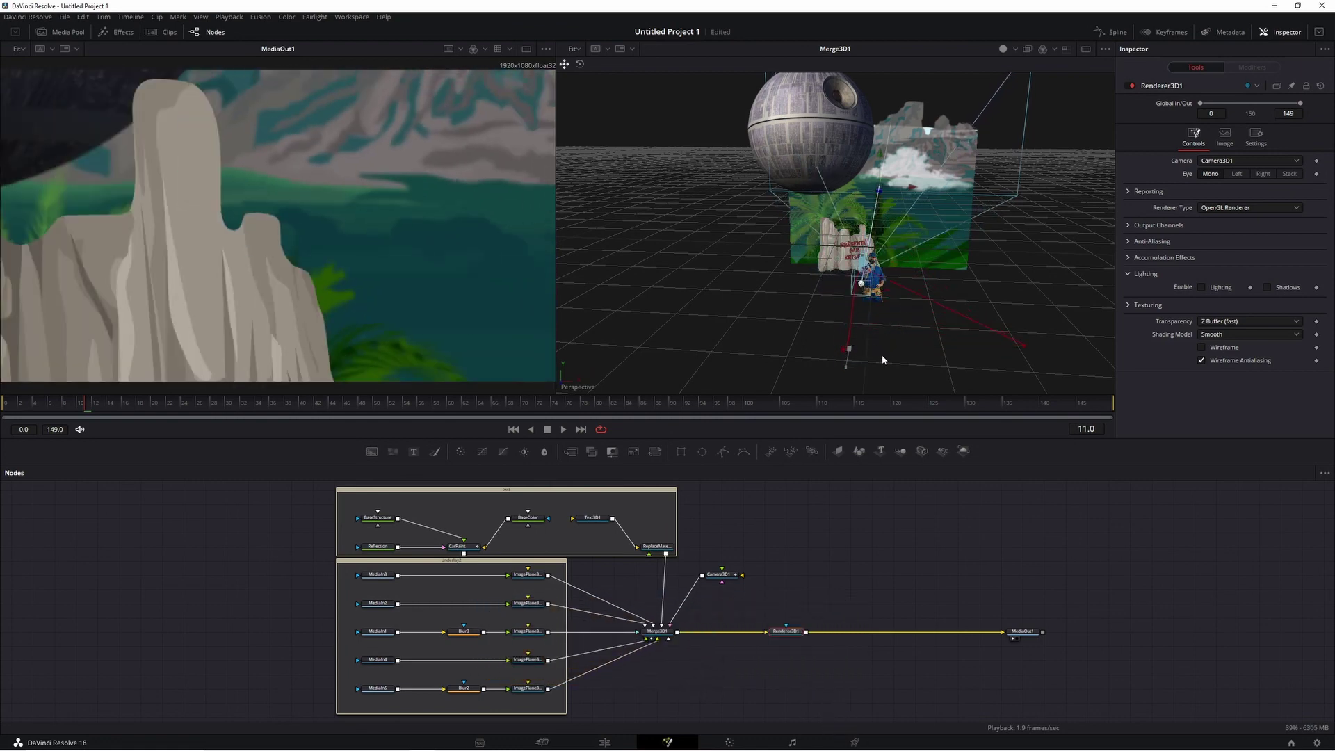
left_click_drag(884, 360, 880, 389)
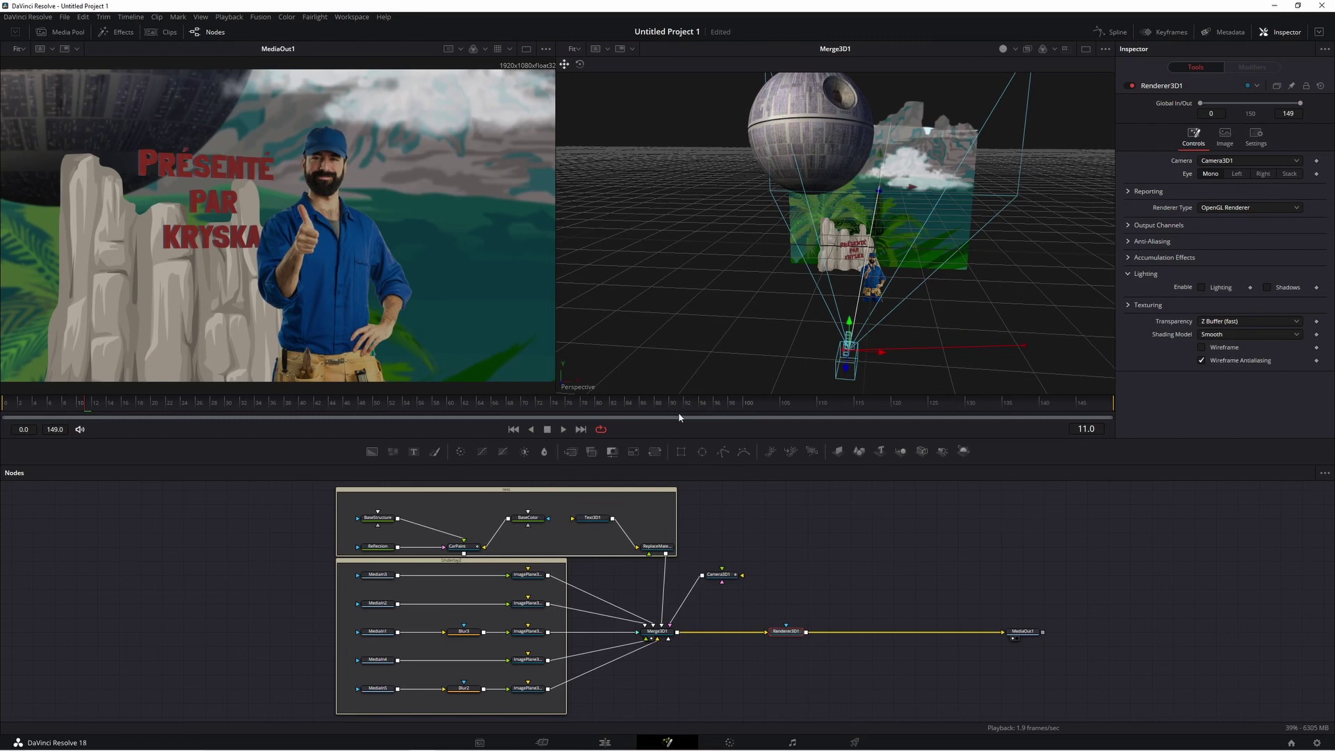
key("shift+4")
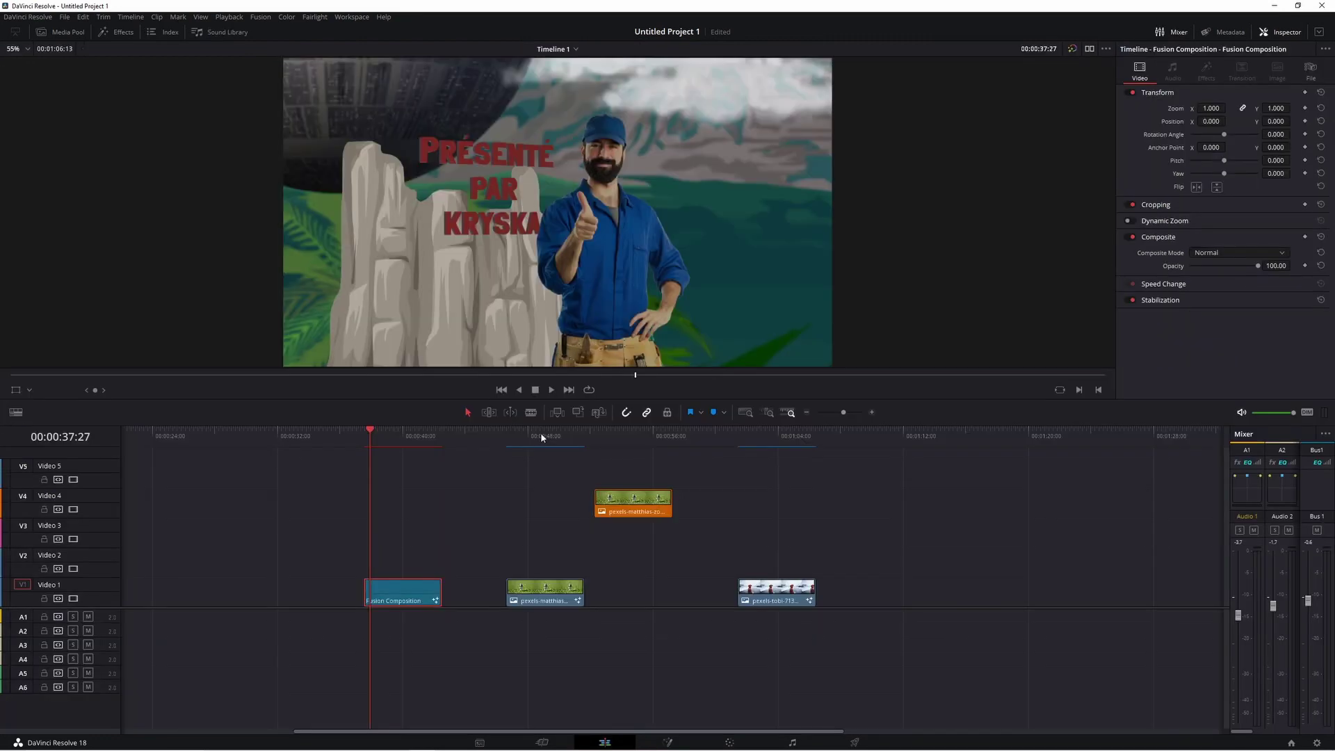
Select the cut-out dog clip on V4 near 00:00:48:25 and open it on the Color page.
left_click(541, 437)
left_click_drag(646, 515, 559, 514)
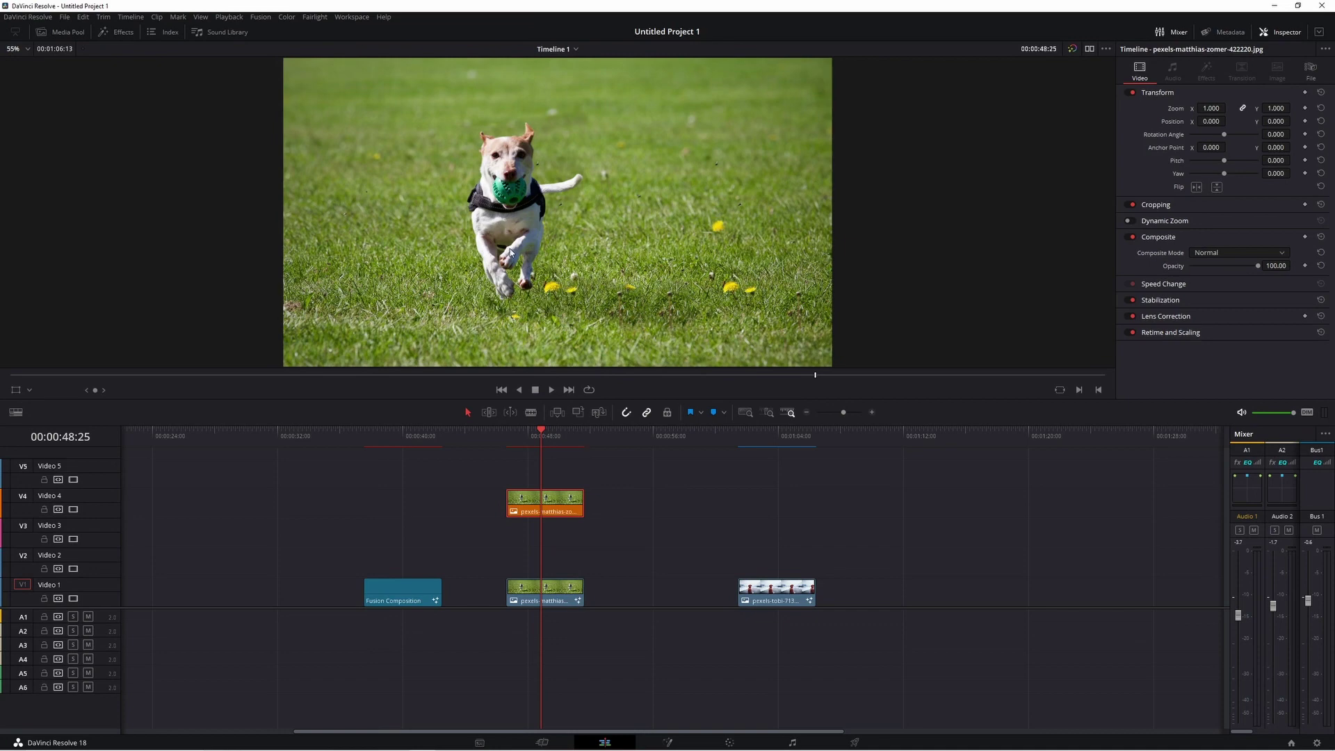
key("ctrl+z")
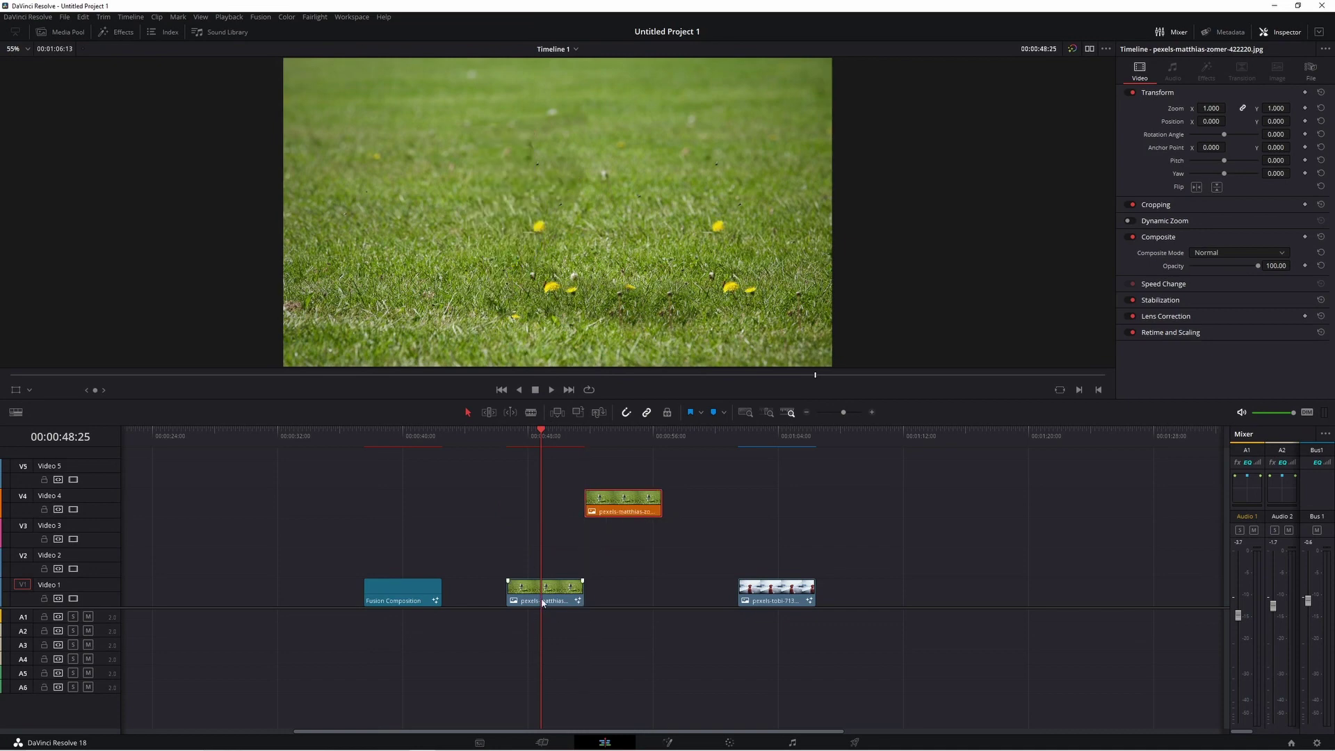
left_click(625, 442)
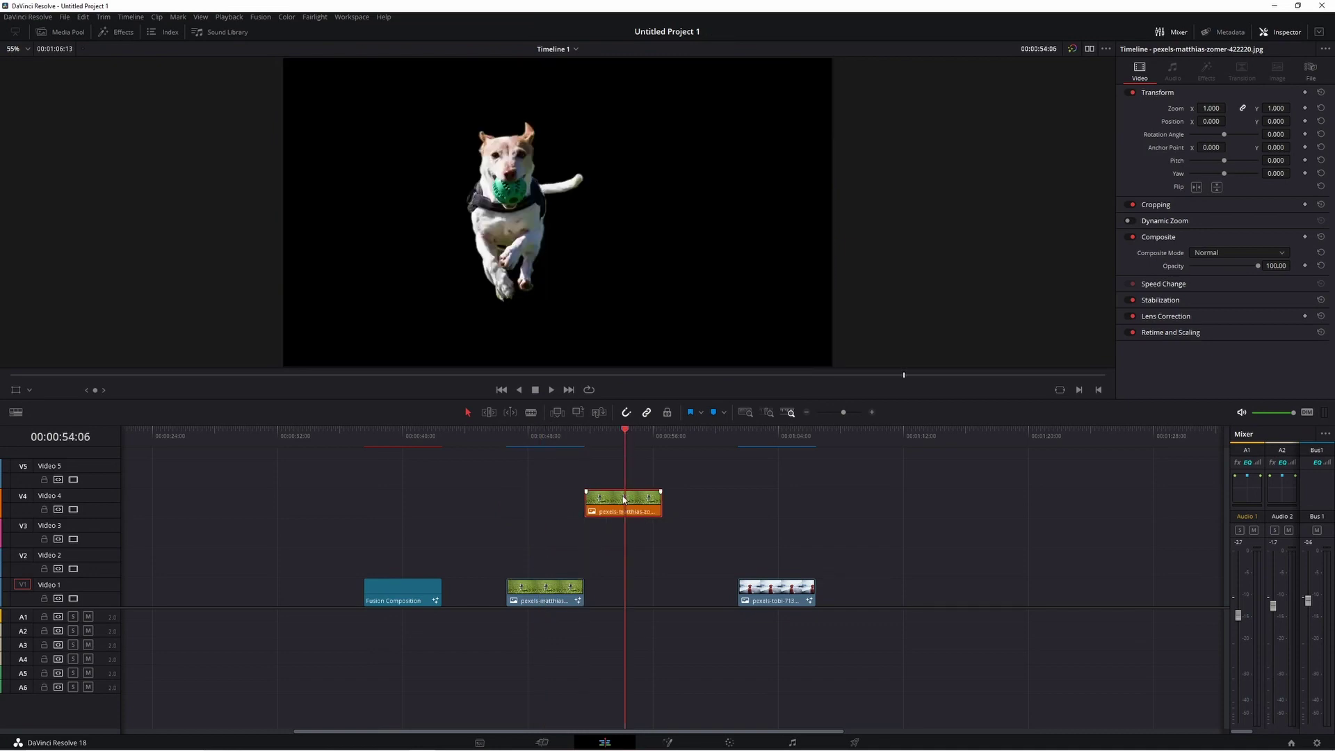
left_click(727, 738)
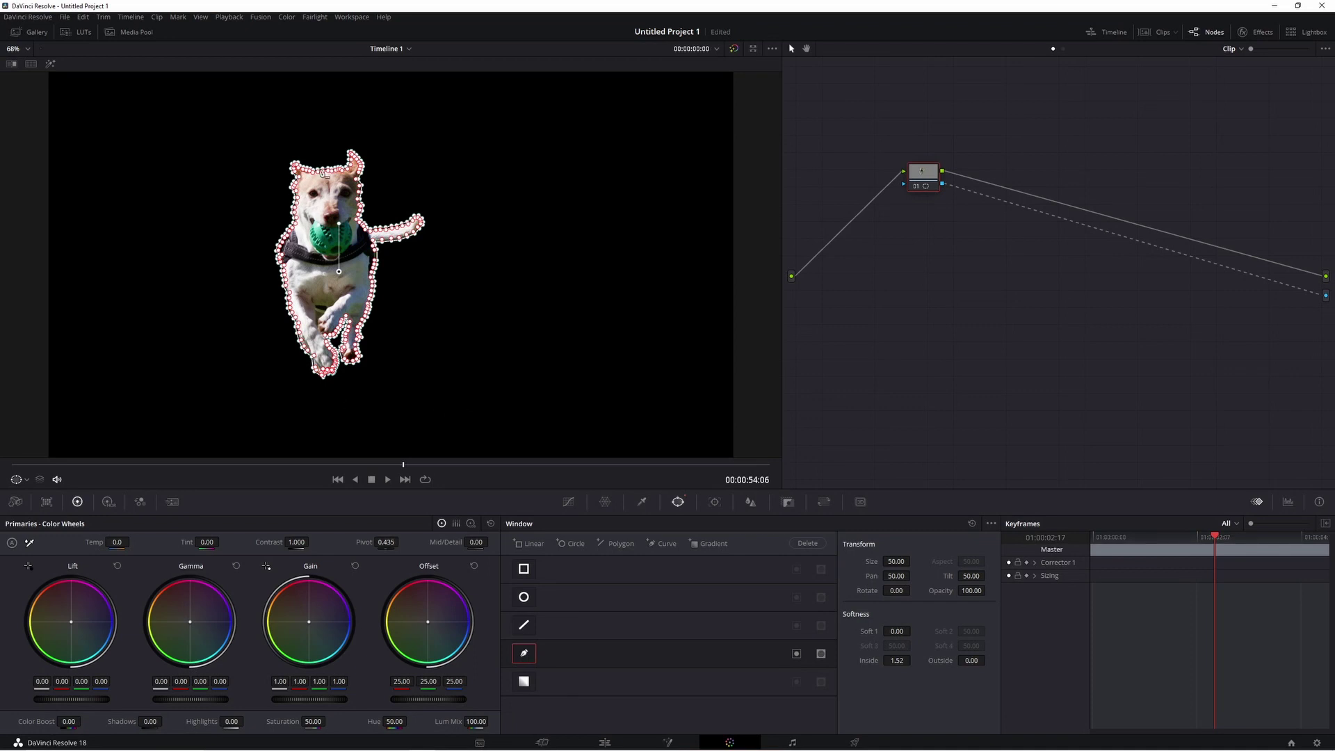
Add an alpha output to the node graph driven by the dog's mask.
right_click(930, 332)
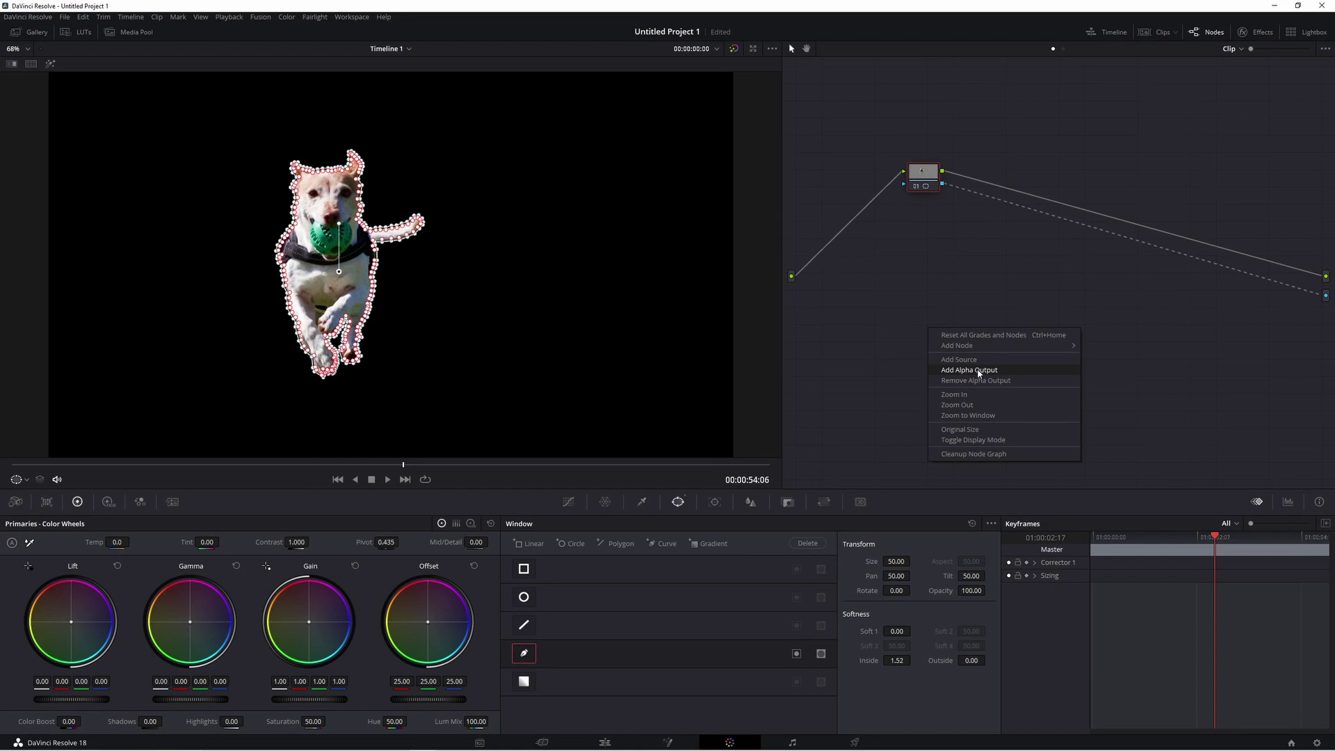
left_click(979, 371)
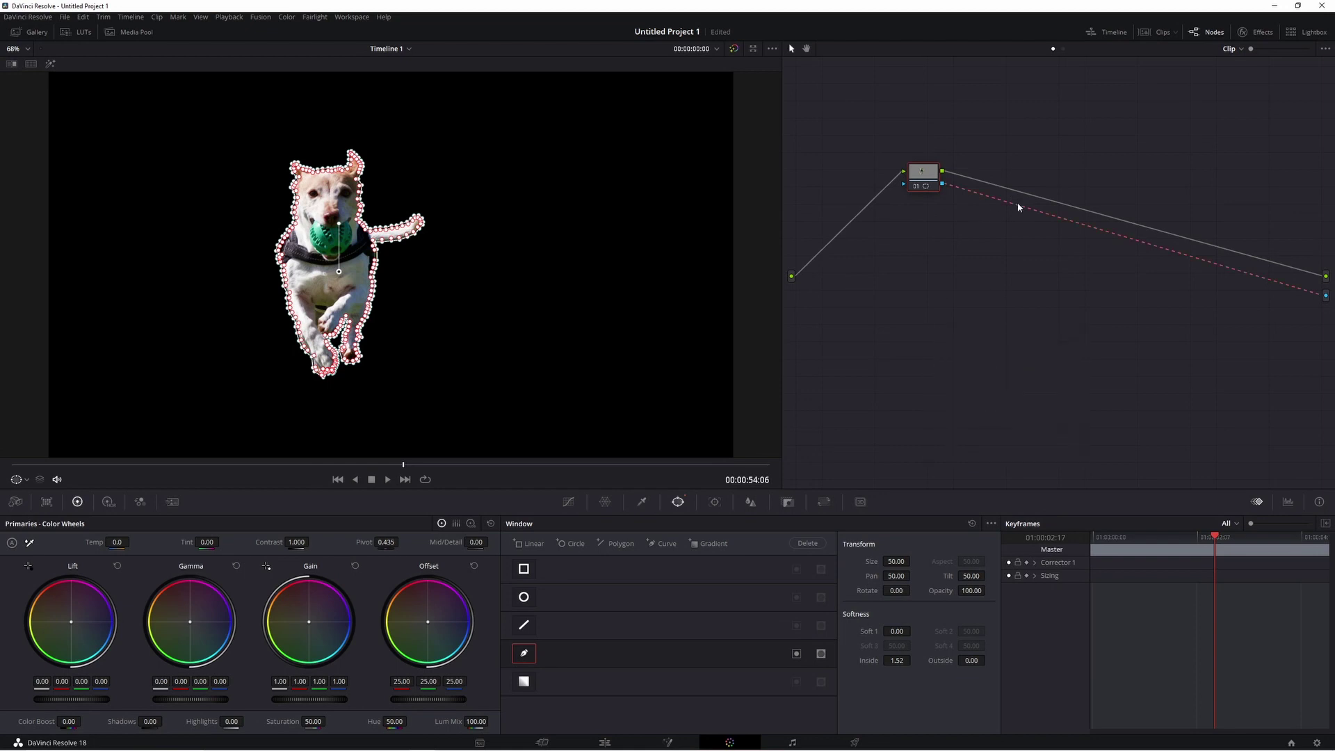
key("Delete")
Turn the viewer's mask outline overlay off and return to the Edit page.
left_click(27, 480)
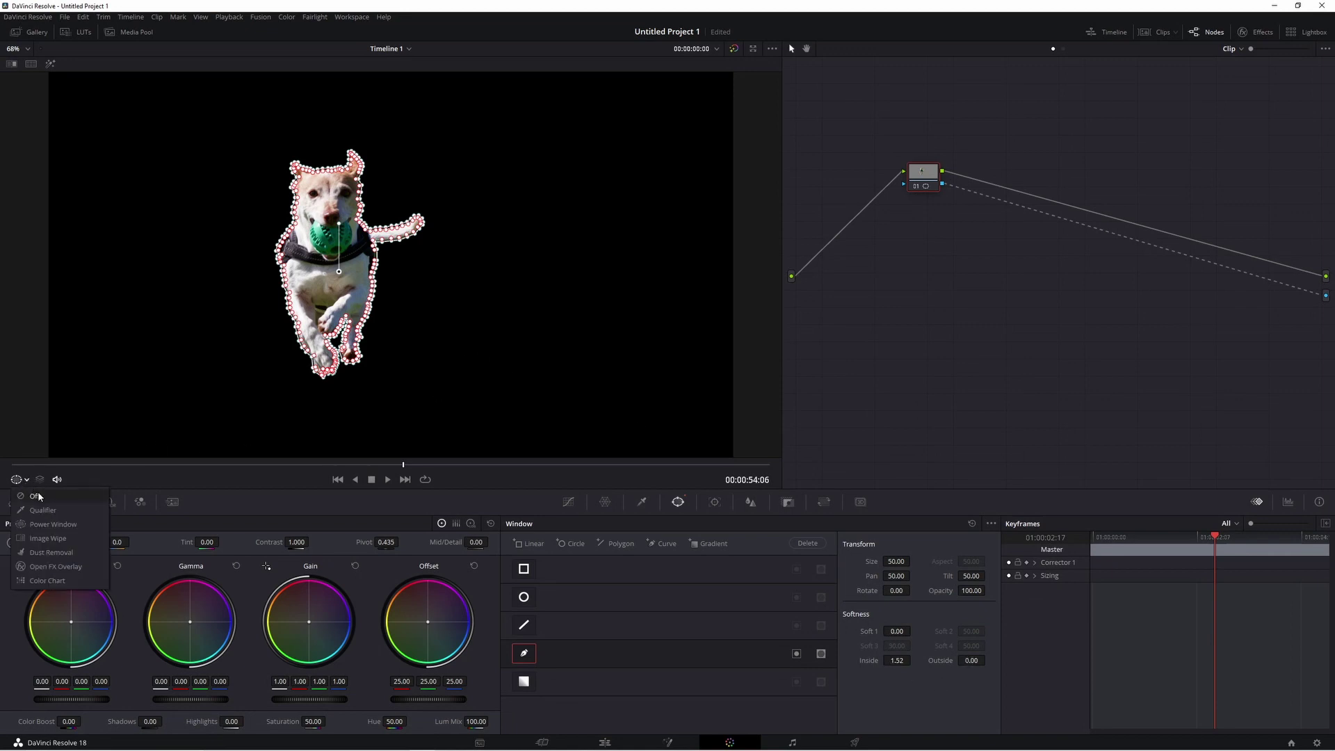
left_click(40, 495)
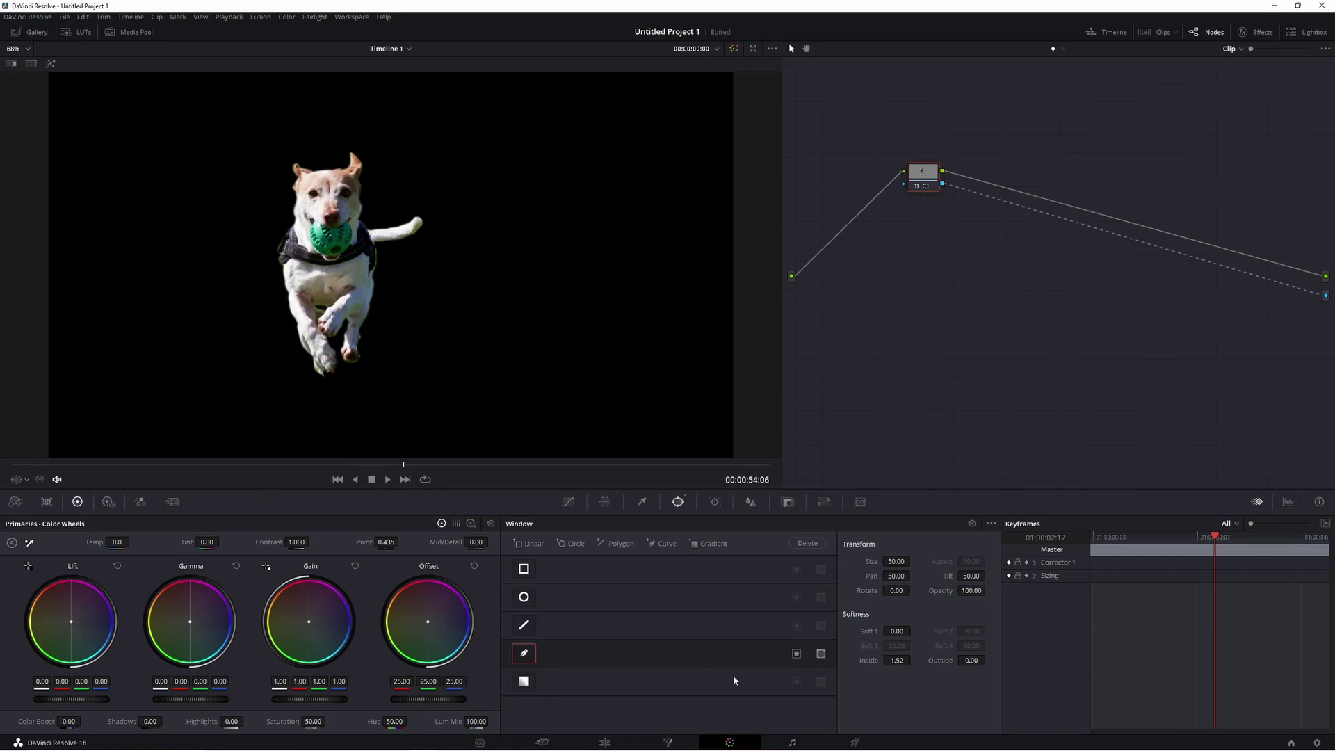
left_click(604, 742)
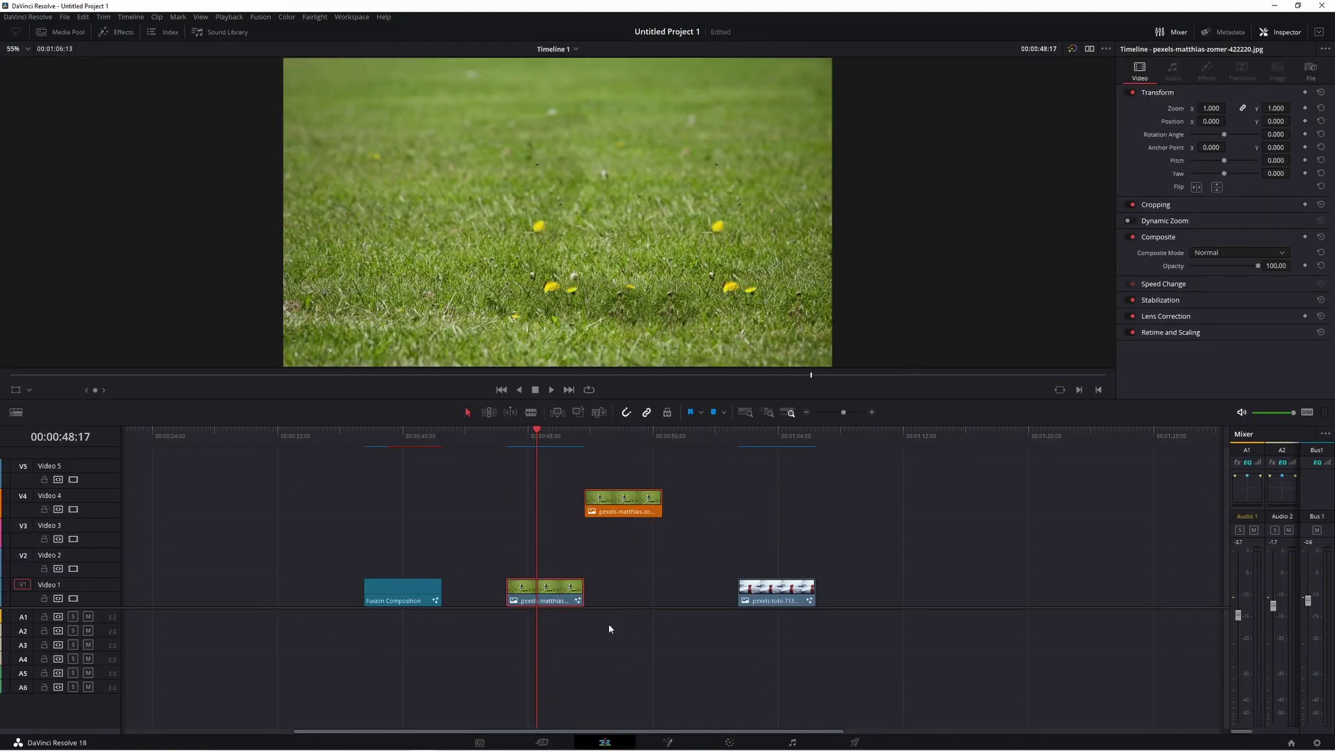
Align the Video 4 dog clip directly above its Video 1 copy at the playhead.
left_click(669, 743)
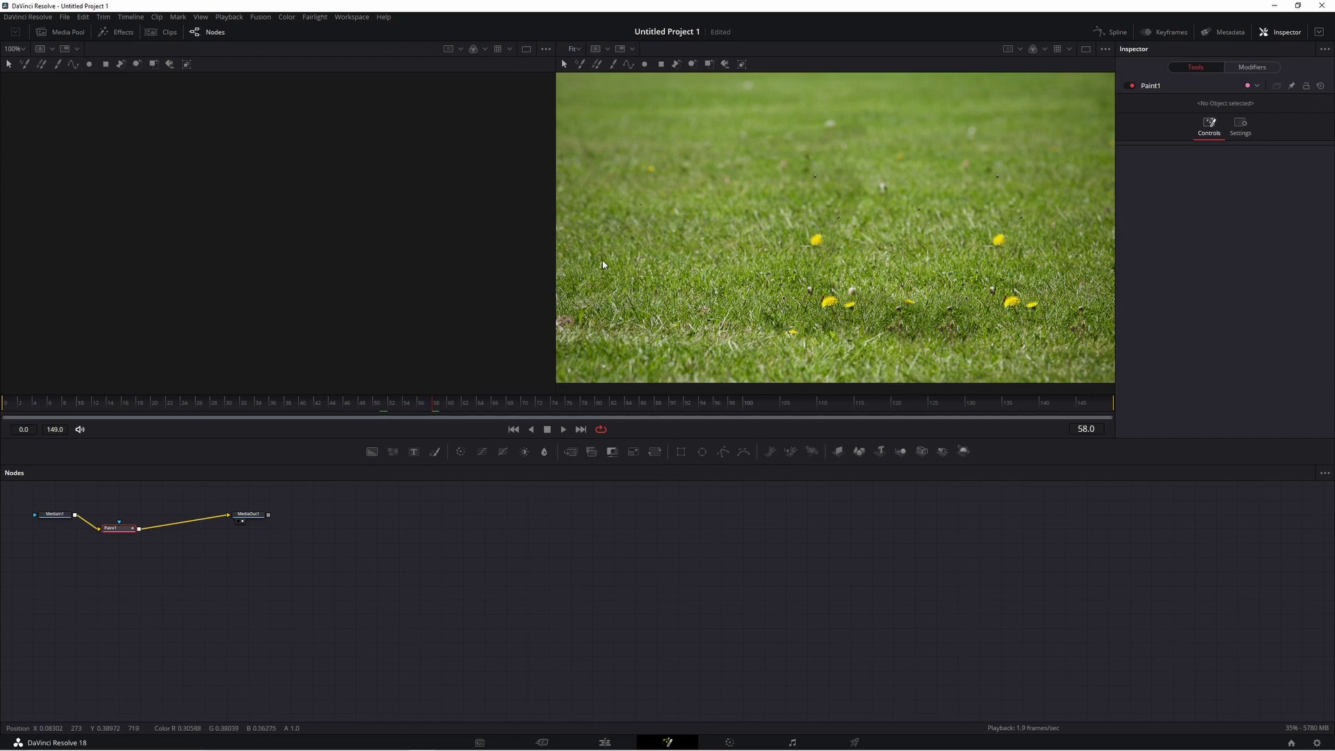
key("shift+4")
left_click_drag(634, 498, 551, 493)
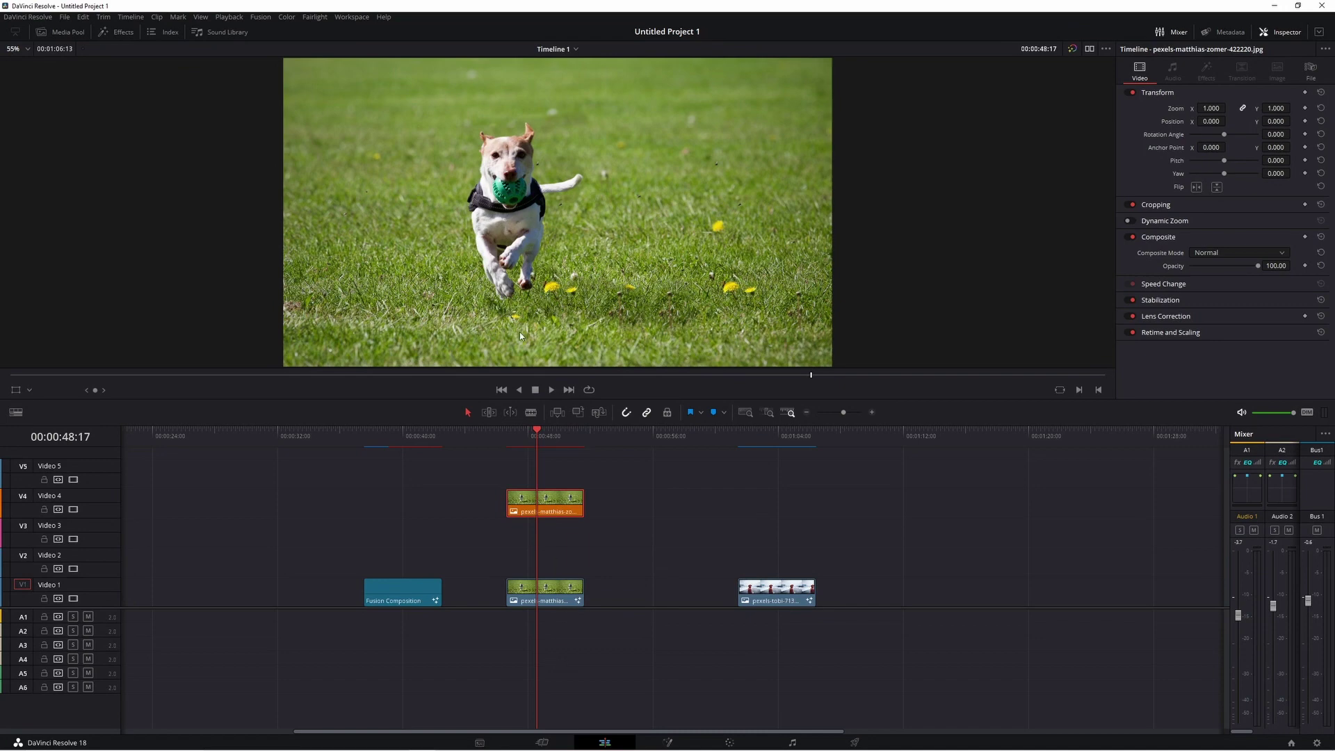
At 46:19, zoom the V4 dog clip to 1.57 shifted left, keyframe zoom and position, and save.
left_click(548, 593)
left_click(569, 499)
mouse_move(1229, 108)
left_mouse_down()
mouse_move(1252, 108)
mouse_move(1182, 121)
left_mouse_up()
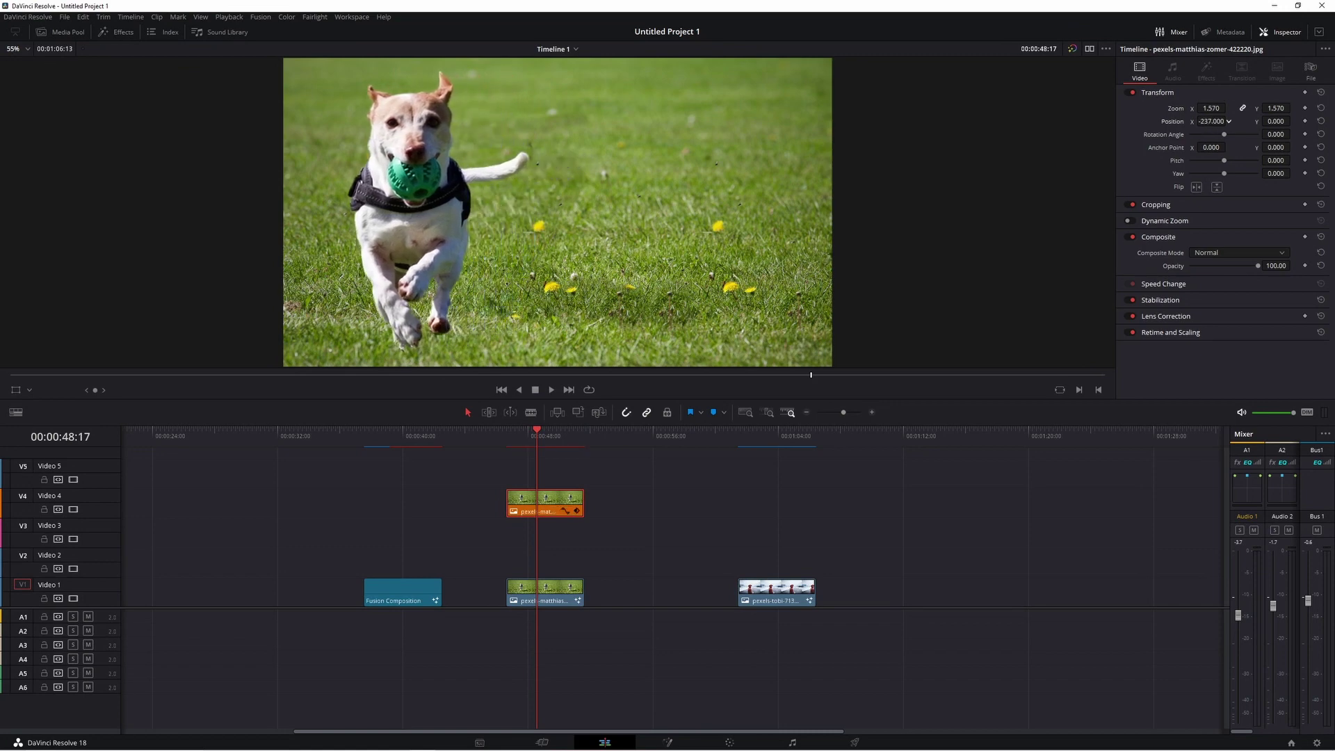
left_click(507, 432)
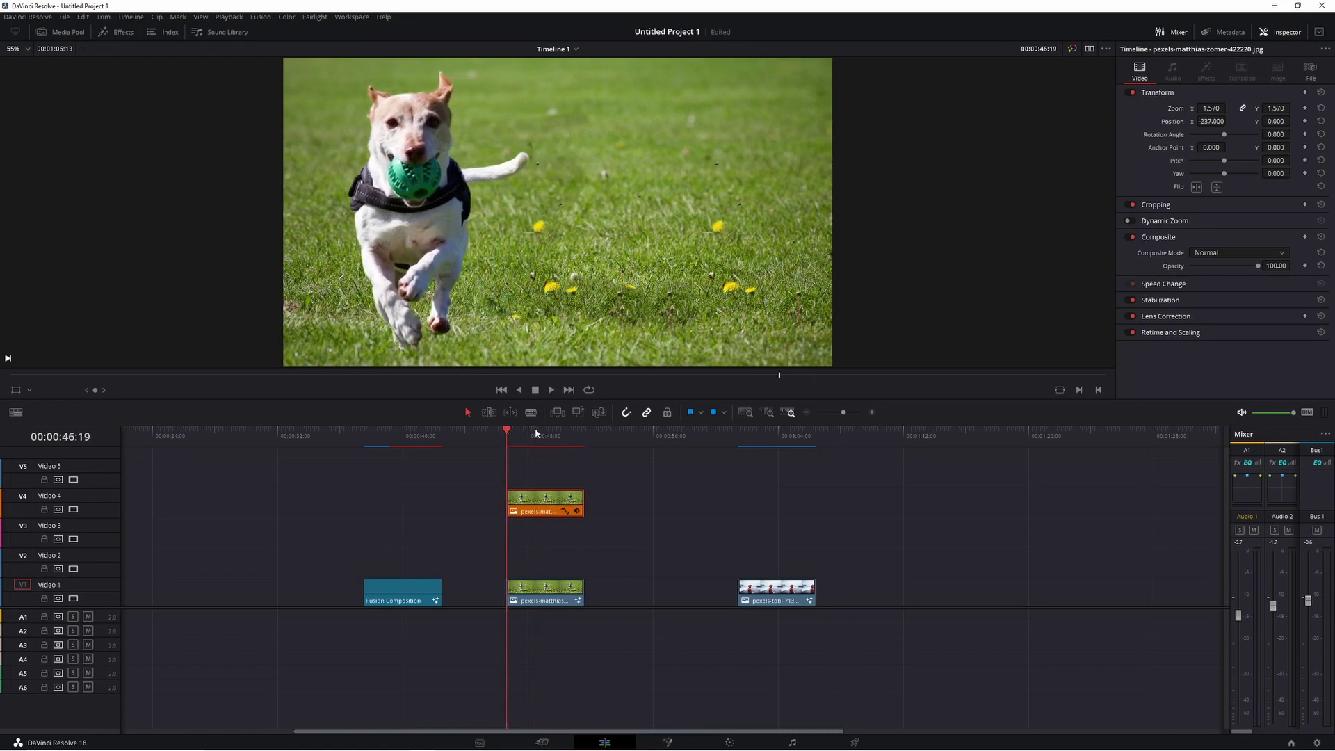
left_click(1306, 108)
key("ctrl+s")
At 50:01, move the dog back toward centre and reduce its zoom to about 1.22.
left_click(561, 433)
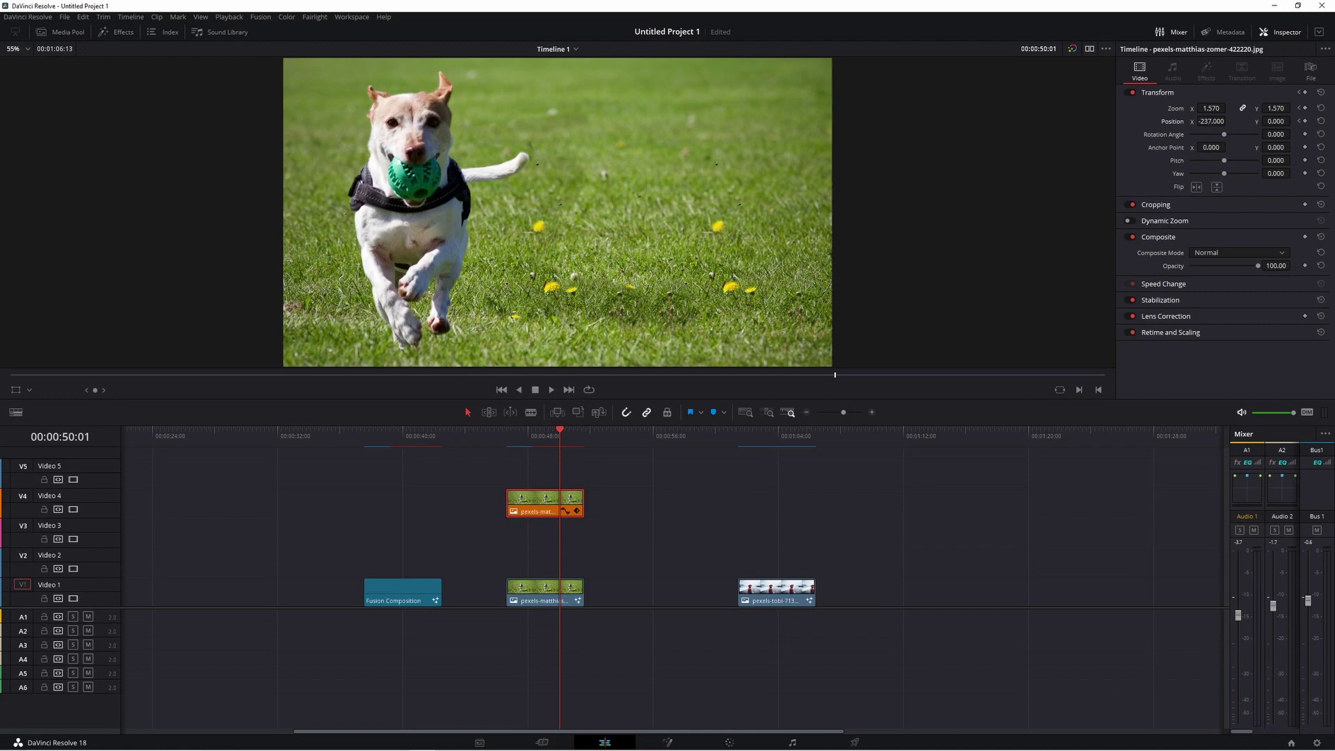
left_click_drag(1213, 121, 1238, 121)
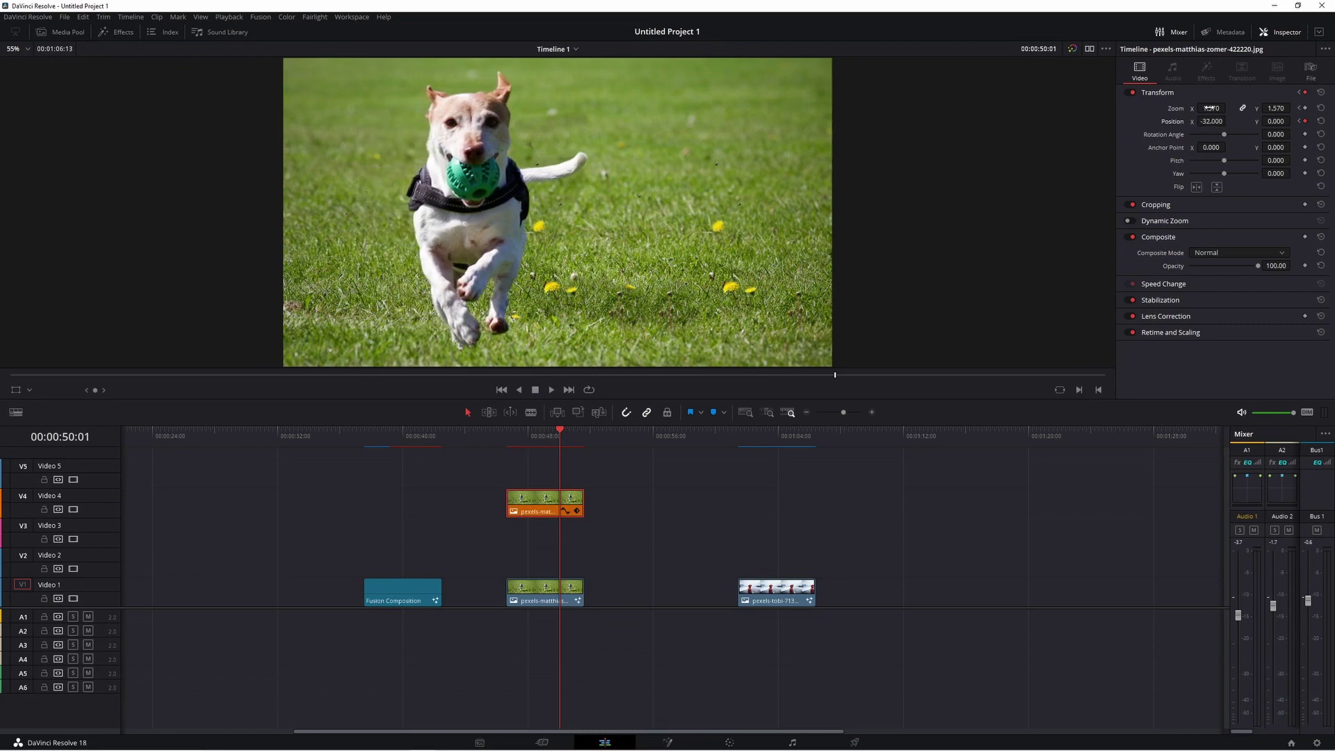
left_click_drag(1210, 107, 1229, 108)
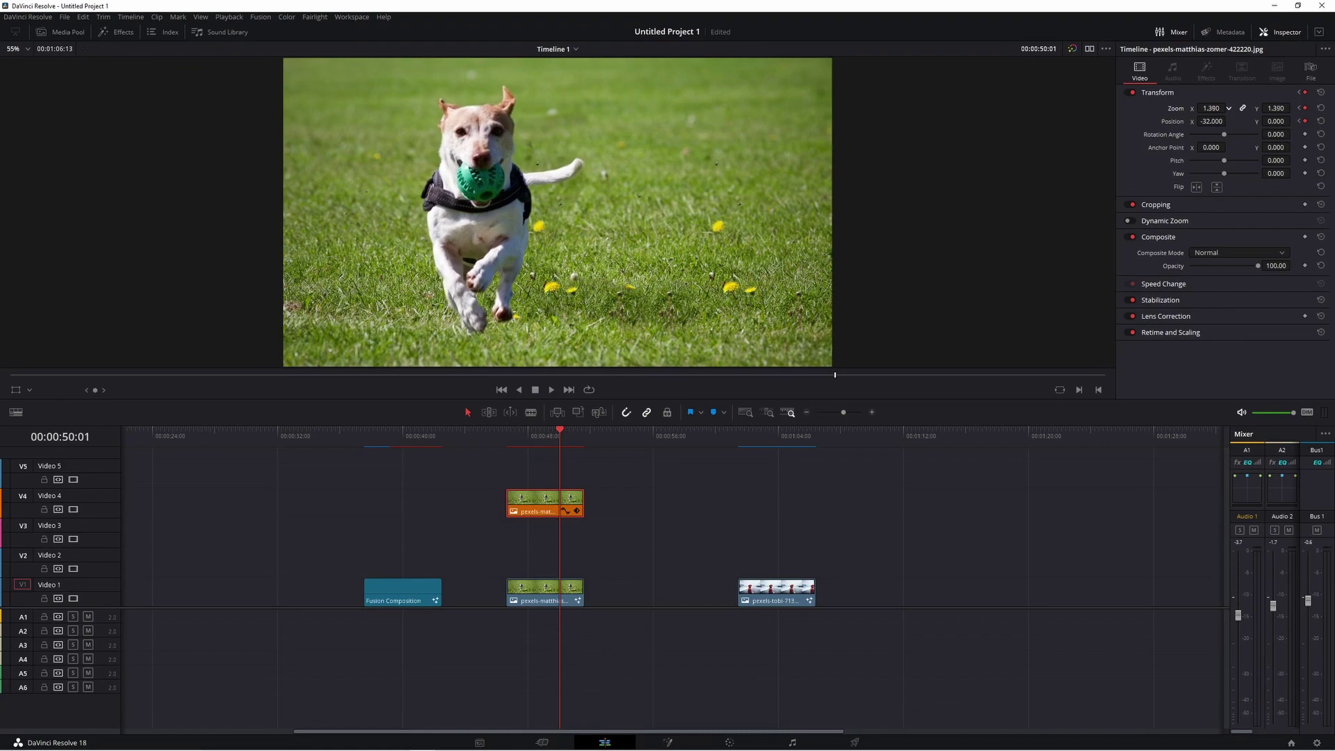
Ease out of the first position keyframe and ease into the second in the dog clip's curve.
left_click(565, 511)
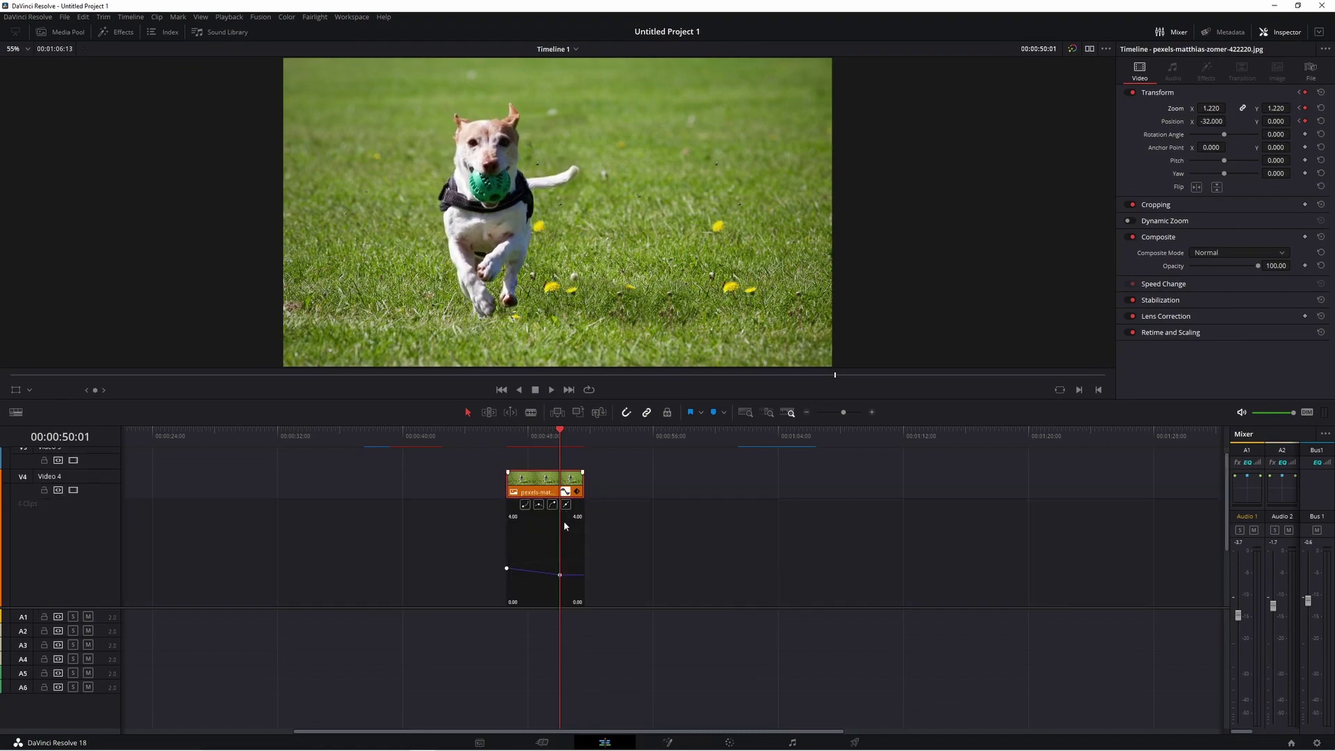
left_click(407, 459)
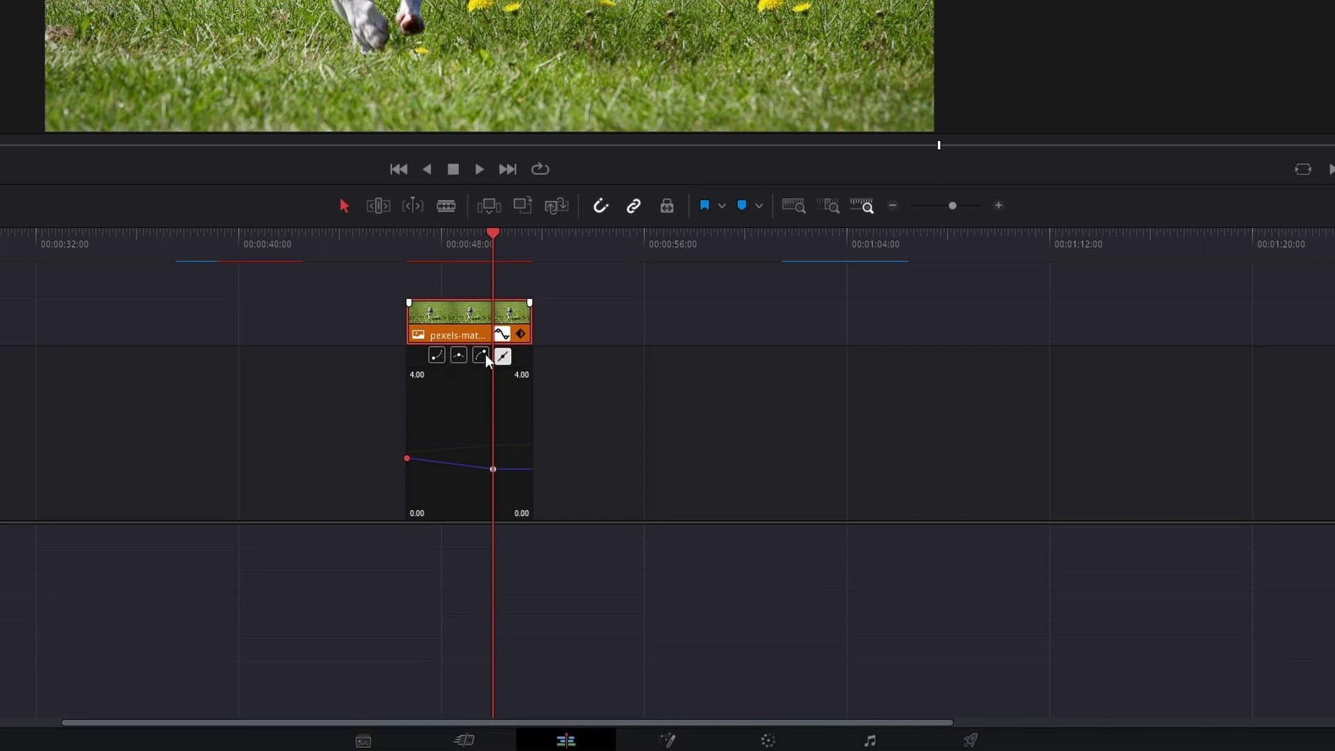
left_click(436, 356)
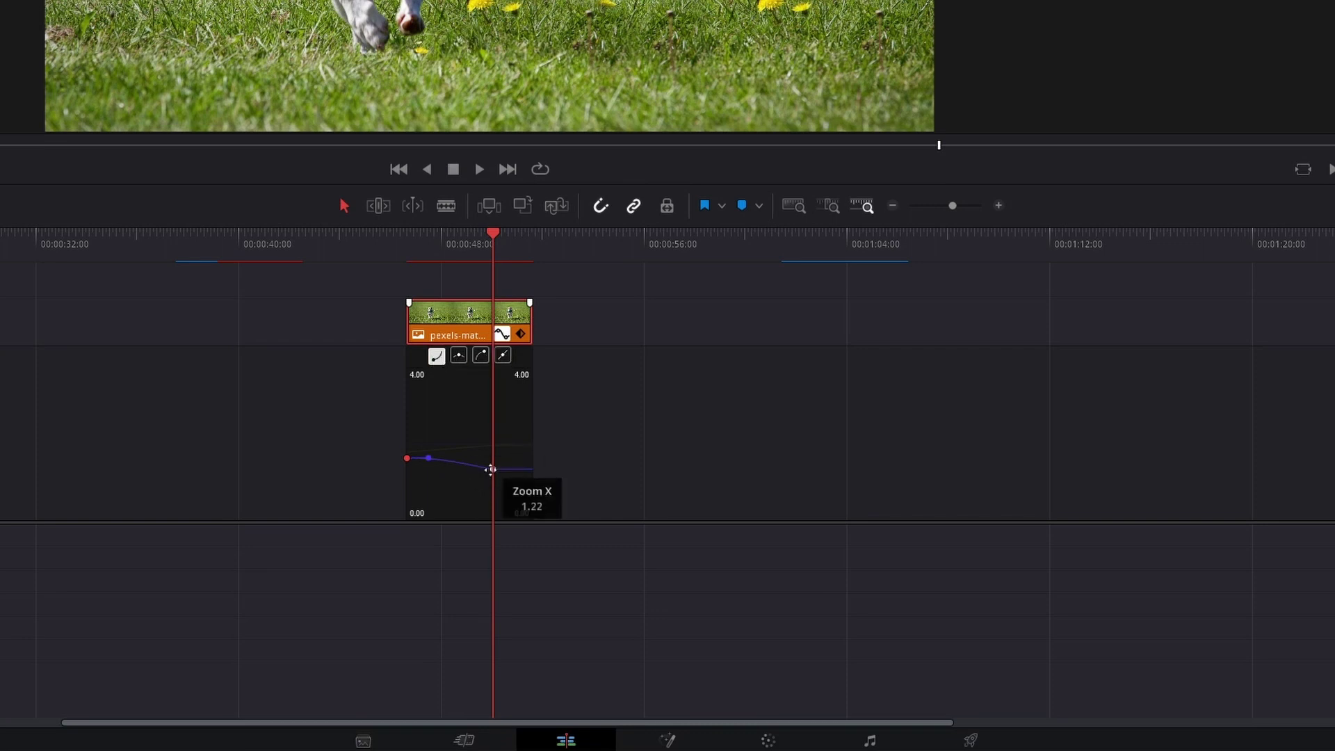
left_click(492, 468)
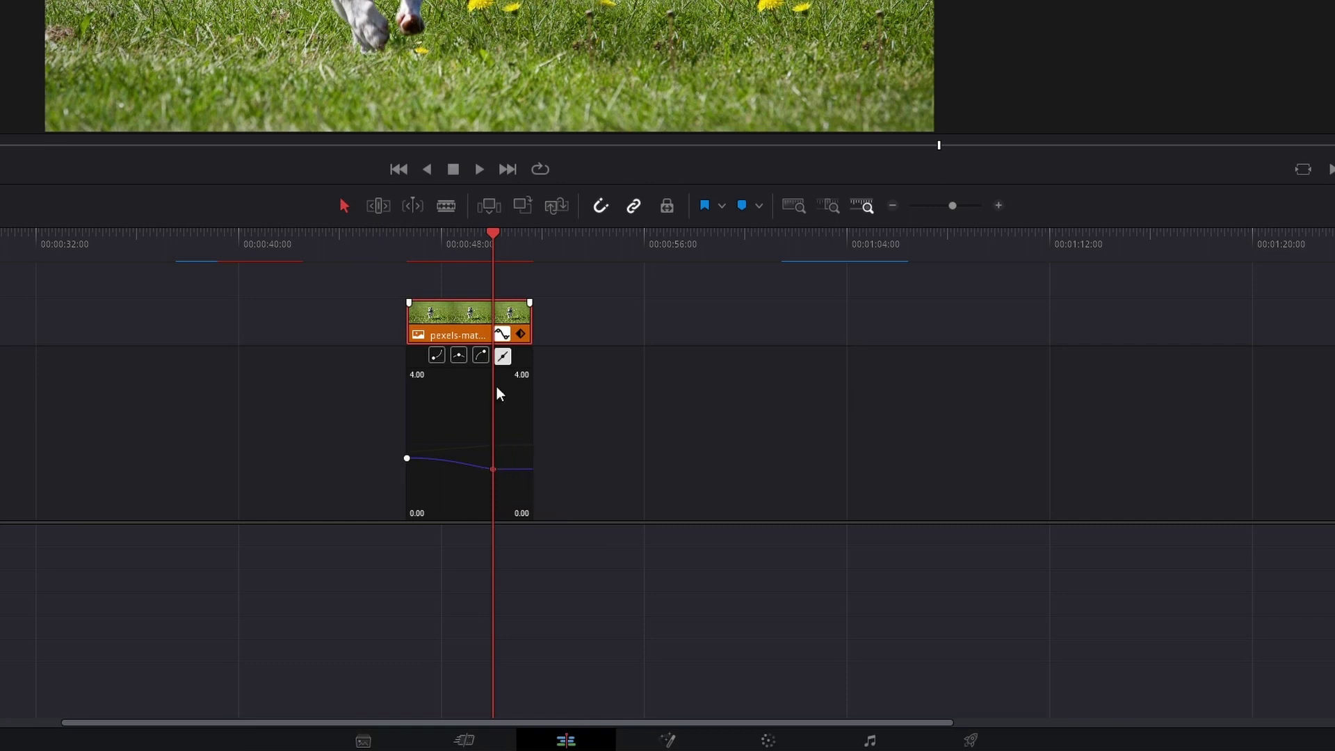
left_click(480, 356)
left_click_drag(472, 468, 459, 472)
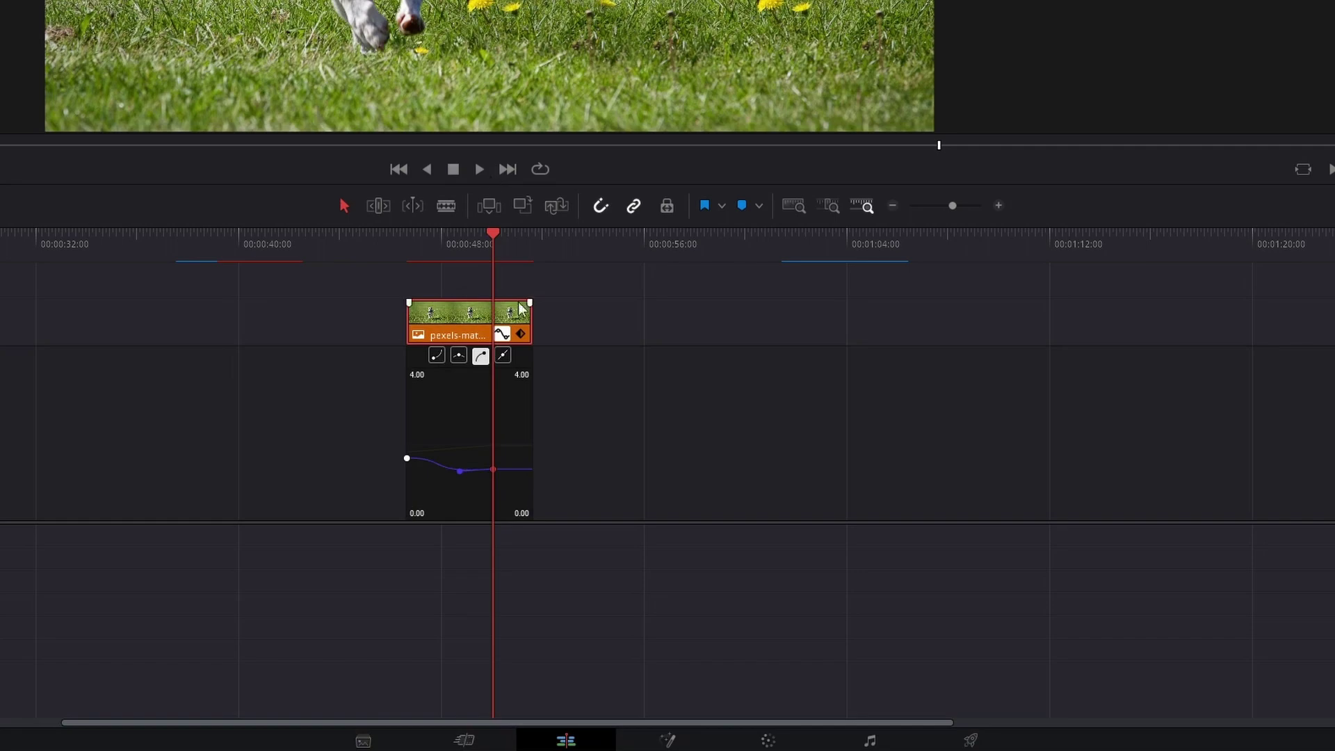
left_click(502, 334)
Check the end frame, then zoom the Video 1 dog clip to 1.11 at 46:19.
key("Up")
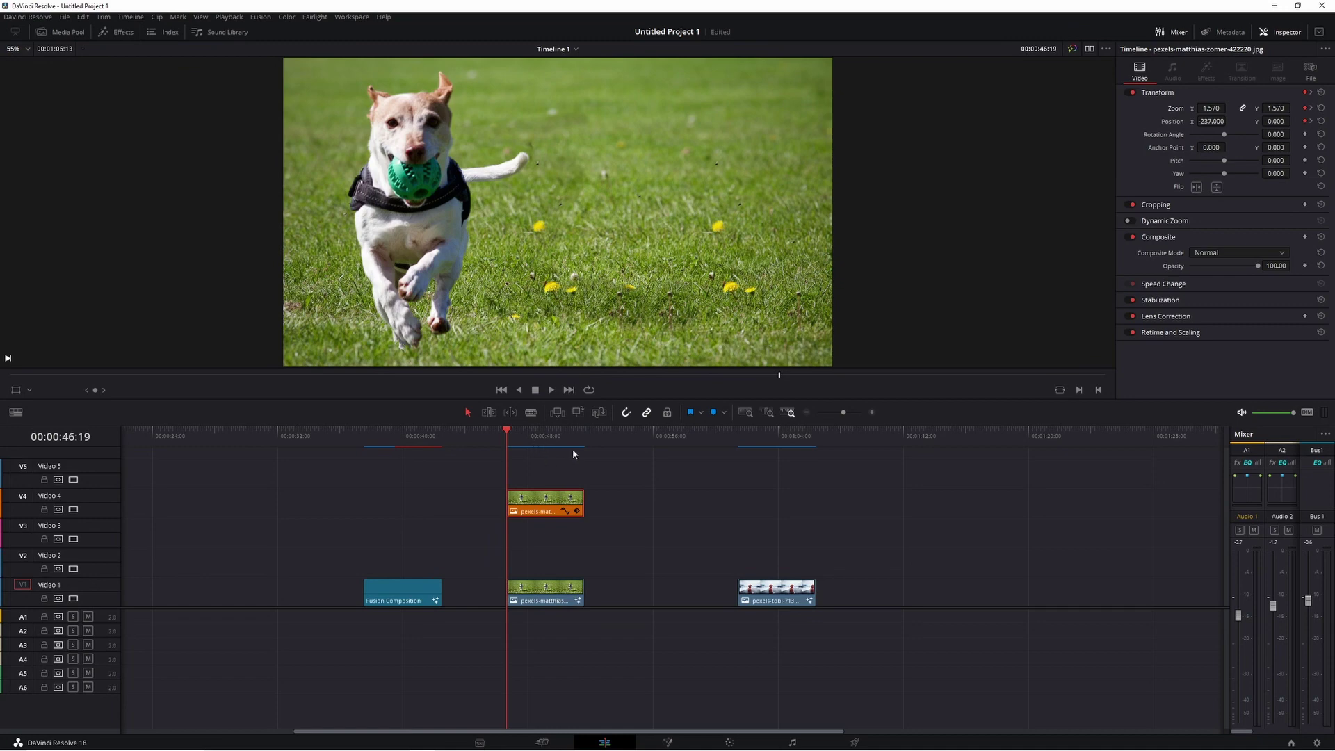
left_click(573, 451)
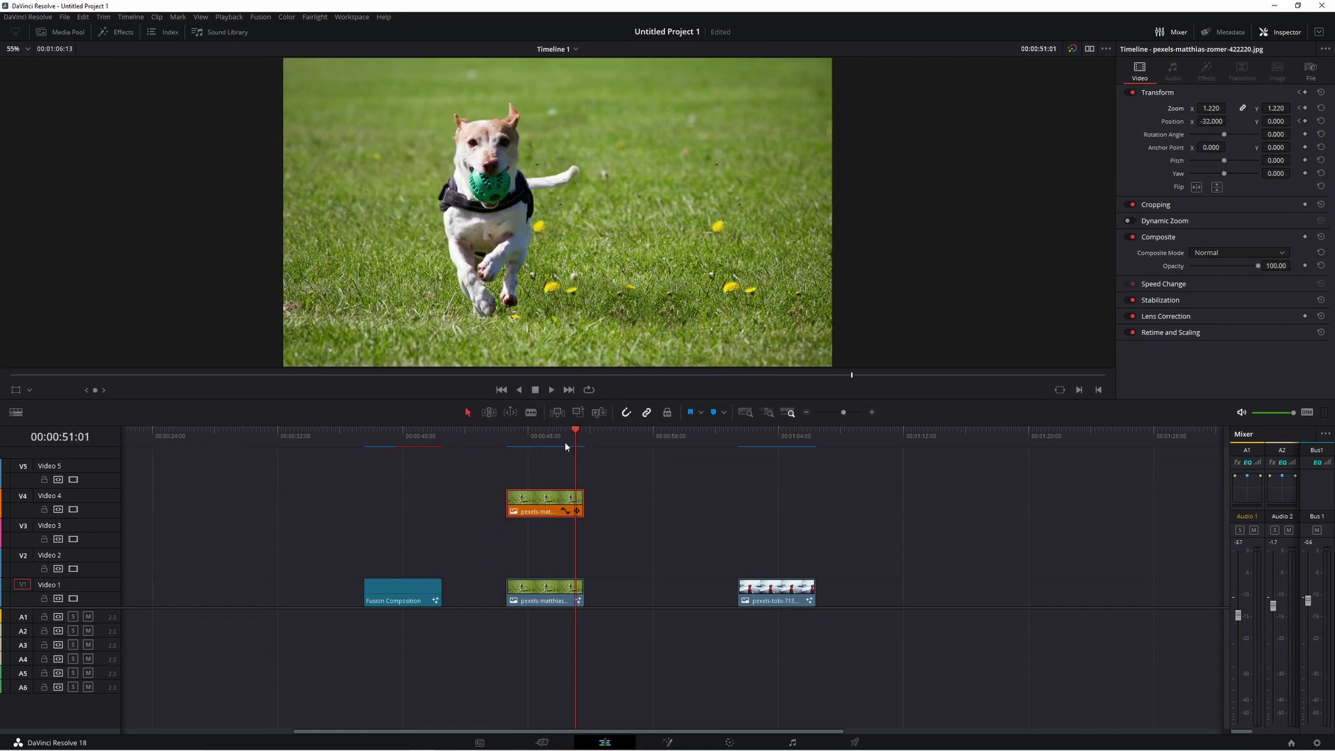
left_click(530, 595)
left_click(508, 437)
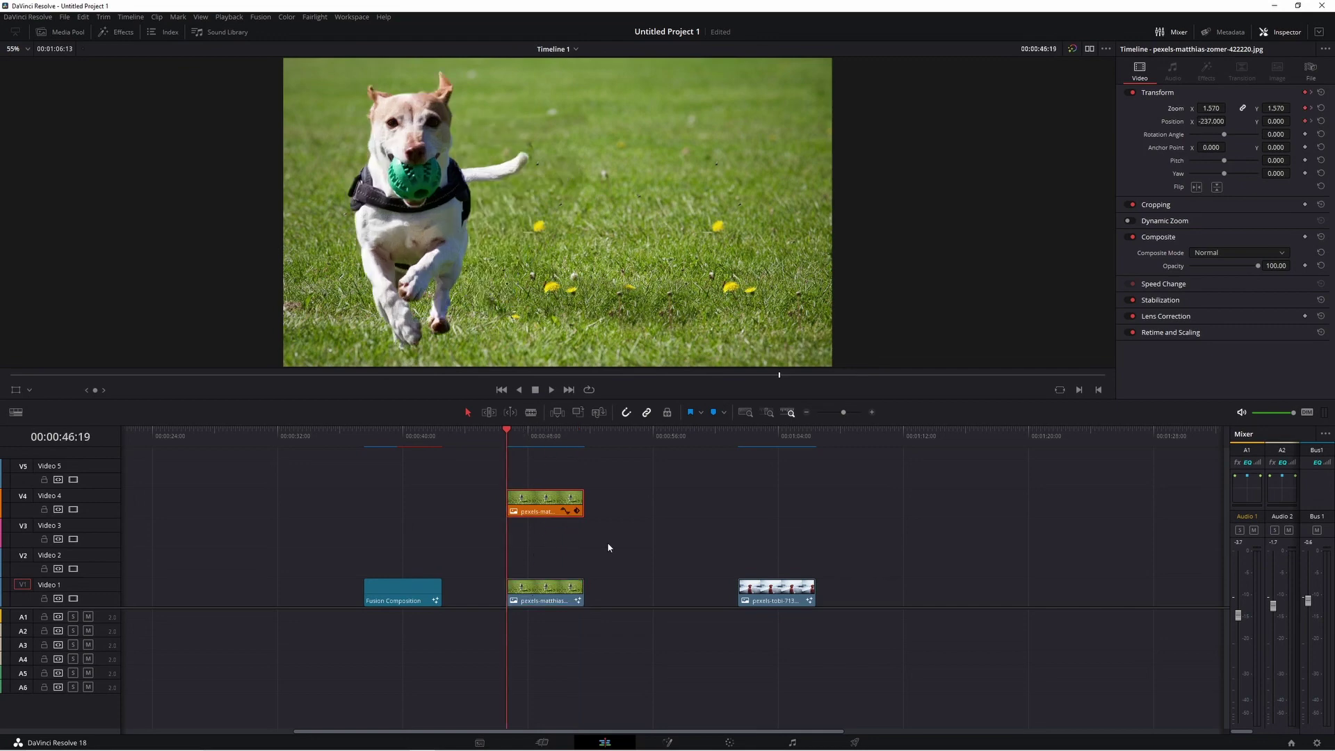
left_click(565, 592)
left_click_drag(1211, 108, 1230, 108)
Keyframe the lower clip, then at 50:08 set the upper clip's X to -36 and shift the lower clip left.
left_click(1305, 108)
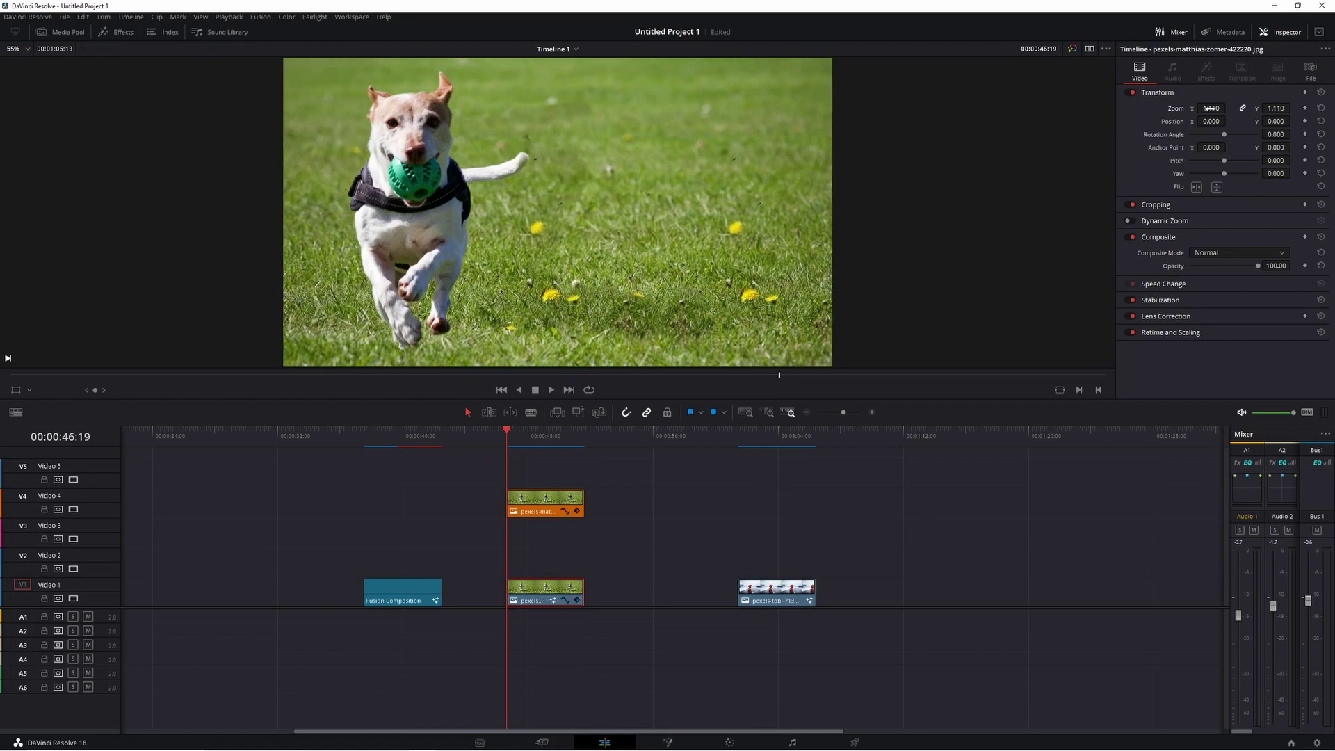
left_click(1305, 121)
left_click(564, 431)
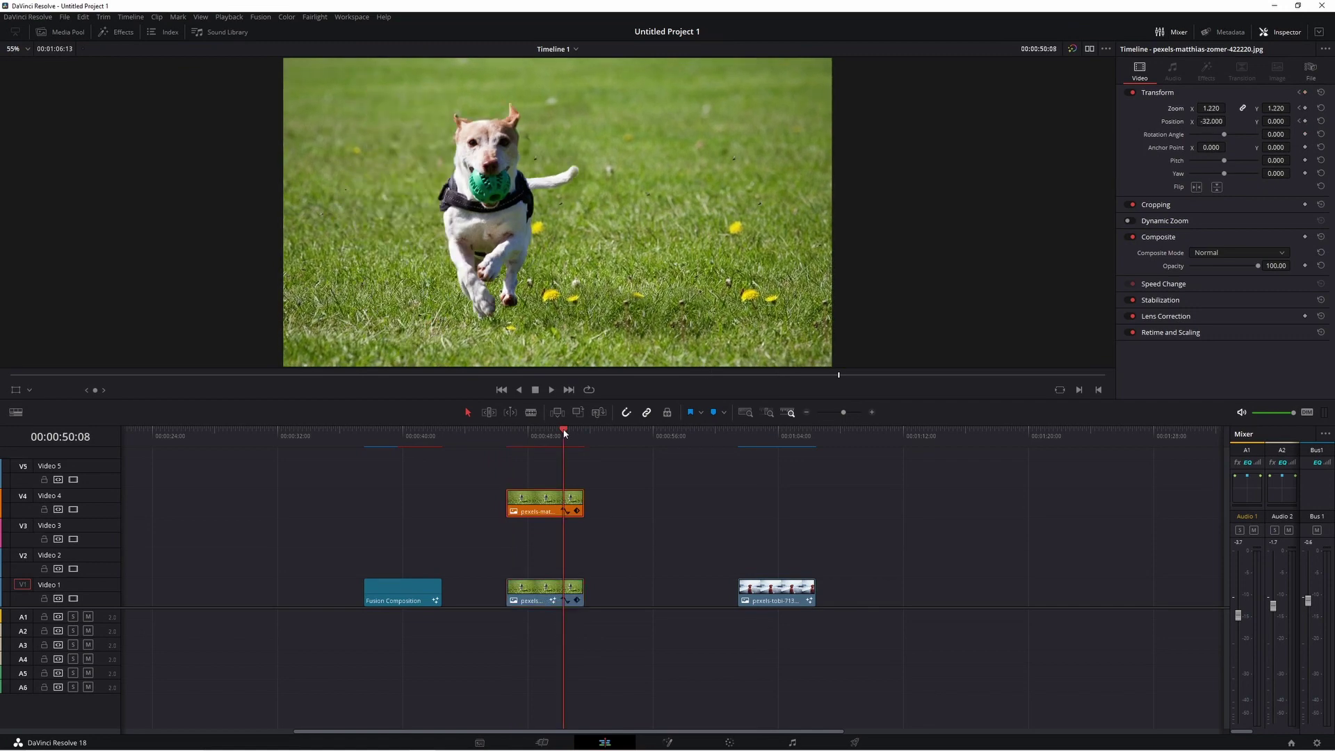
left_click_drag(1214, 121, 1229, 121)
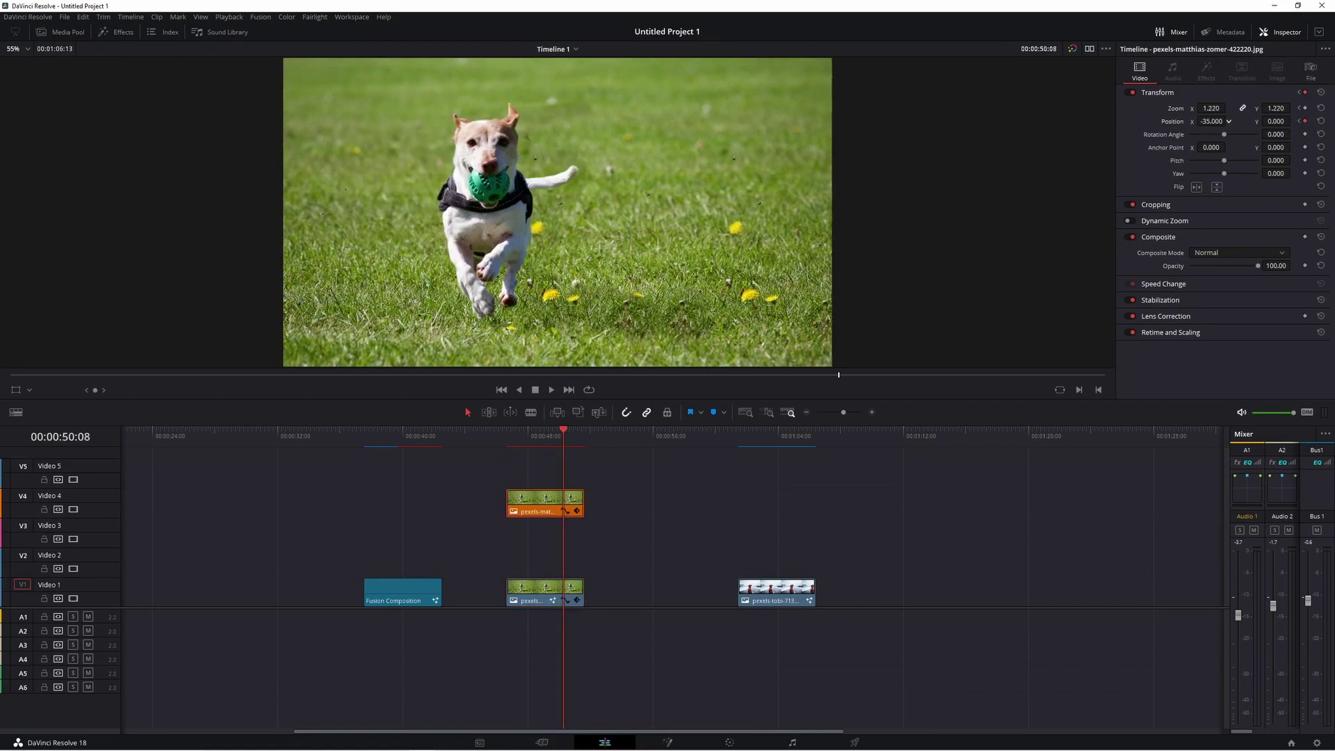
left_click(581, 602)
left_click_drag(1211, 121, 1229, 121)
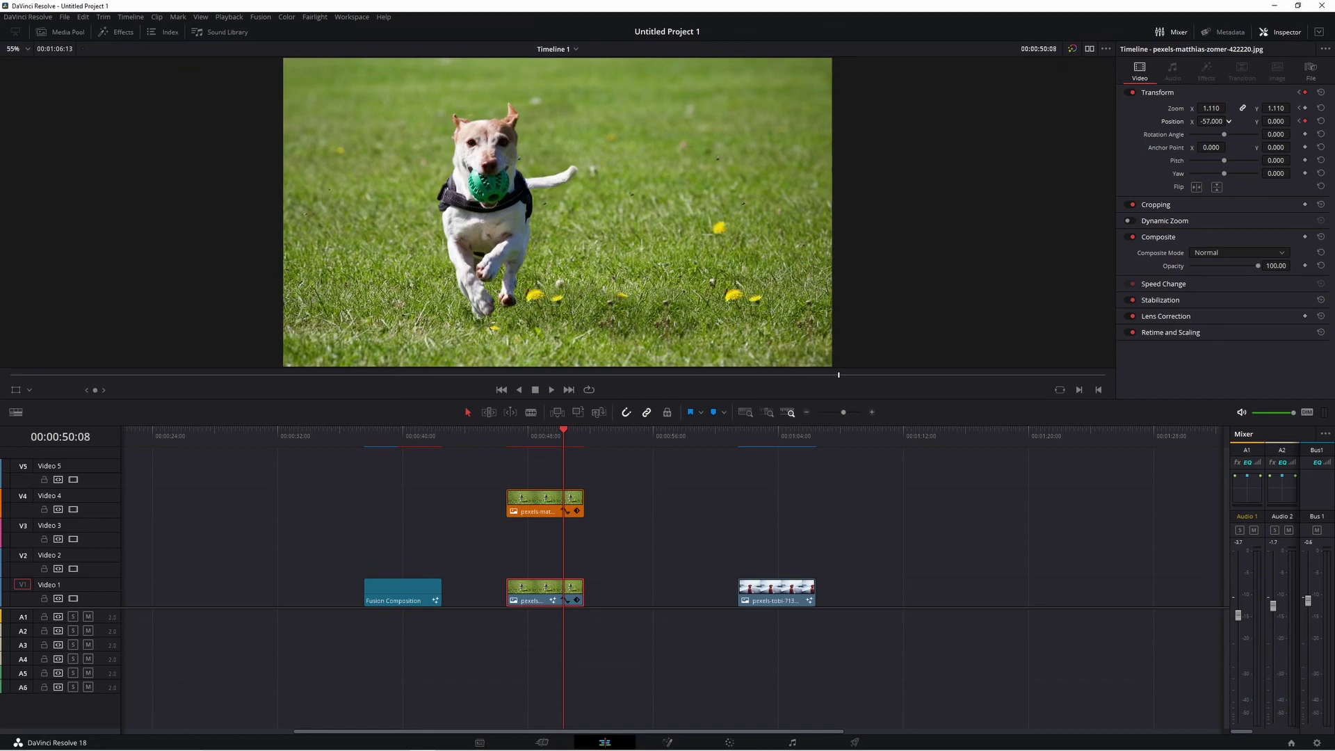
Play back the animated dog shot, then park on the hooded-figure clip at 00:01:03:18.
left_click(508, 432)
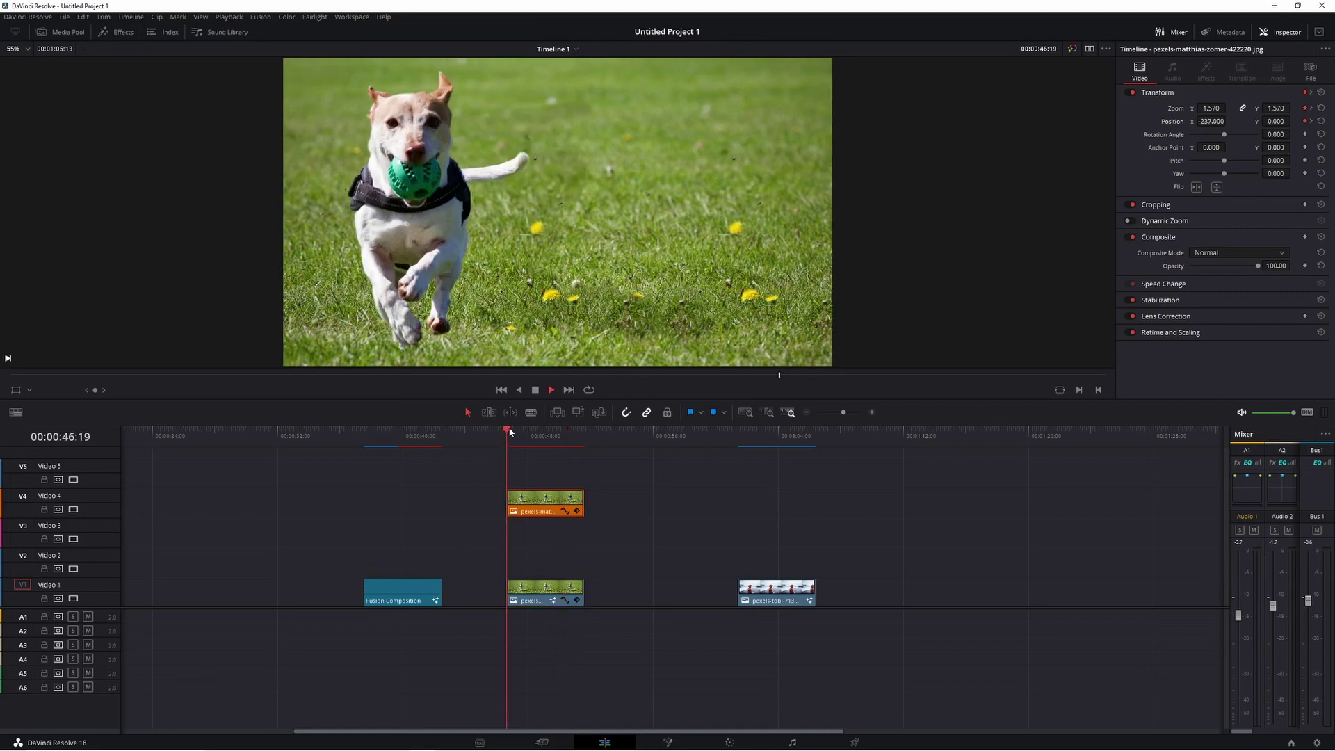
key("Right")
key("Right")
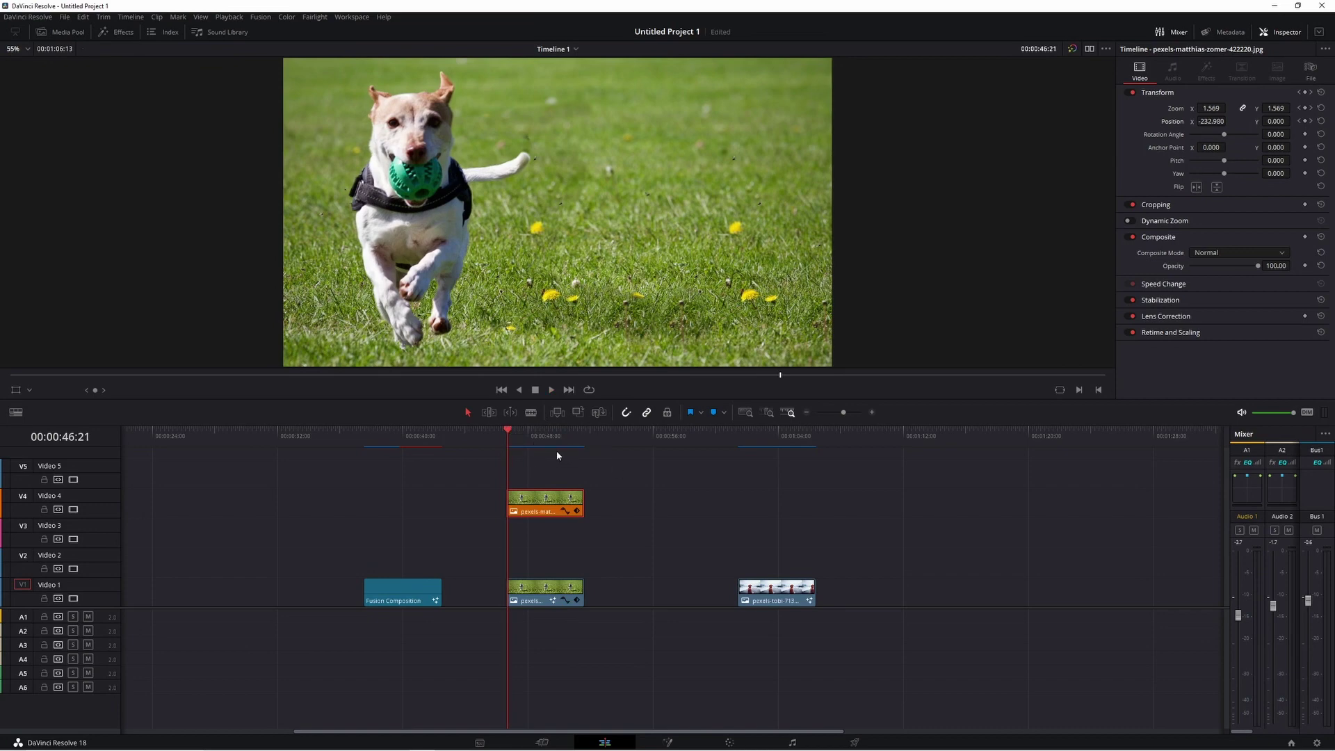
left_click(553, 393)
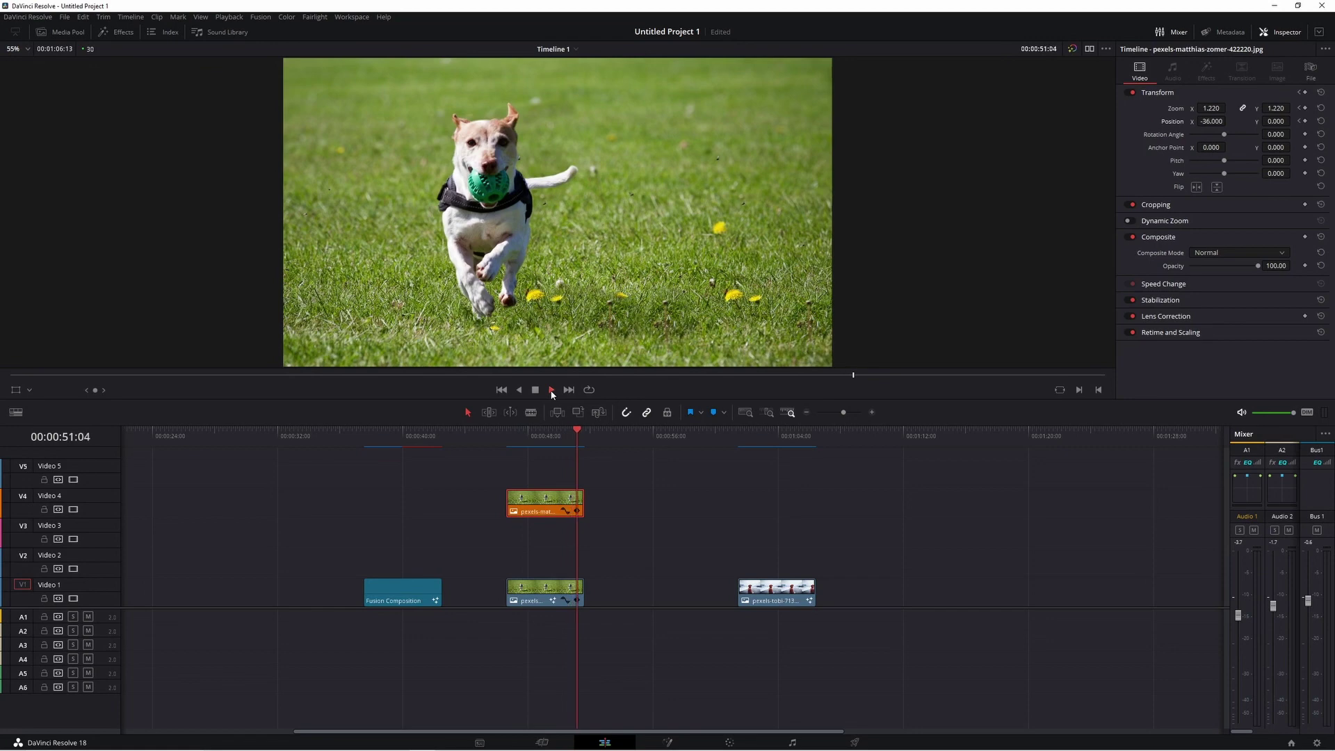
key("space")
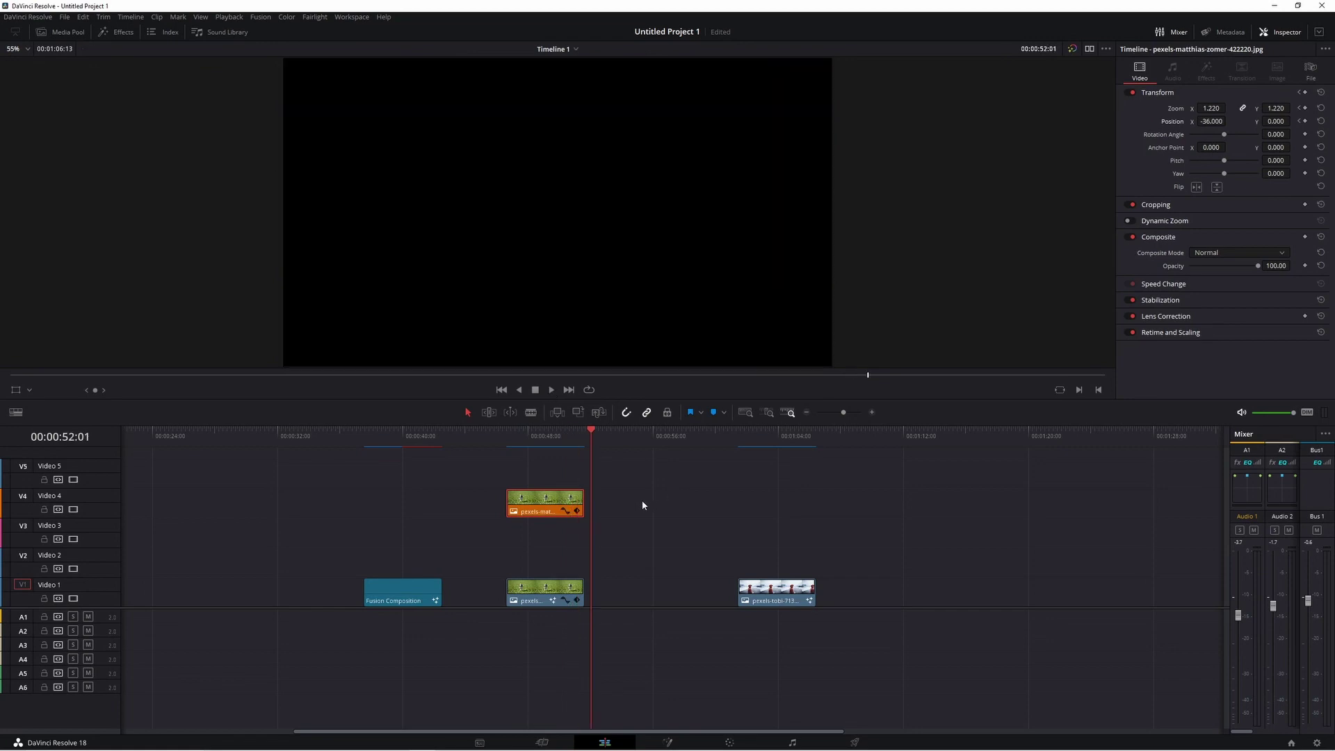
left_click(773, 435)
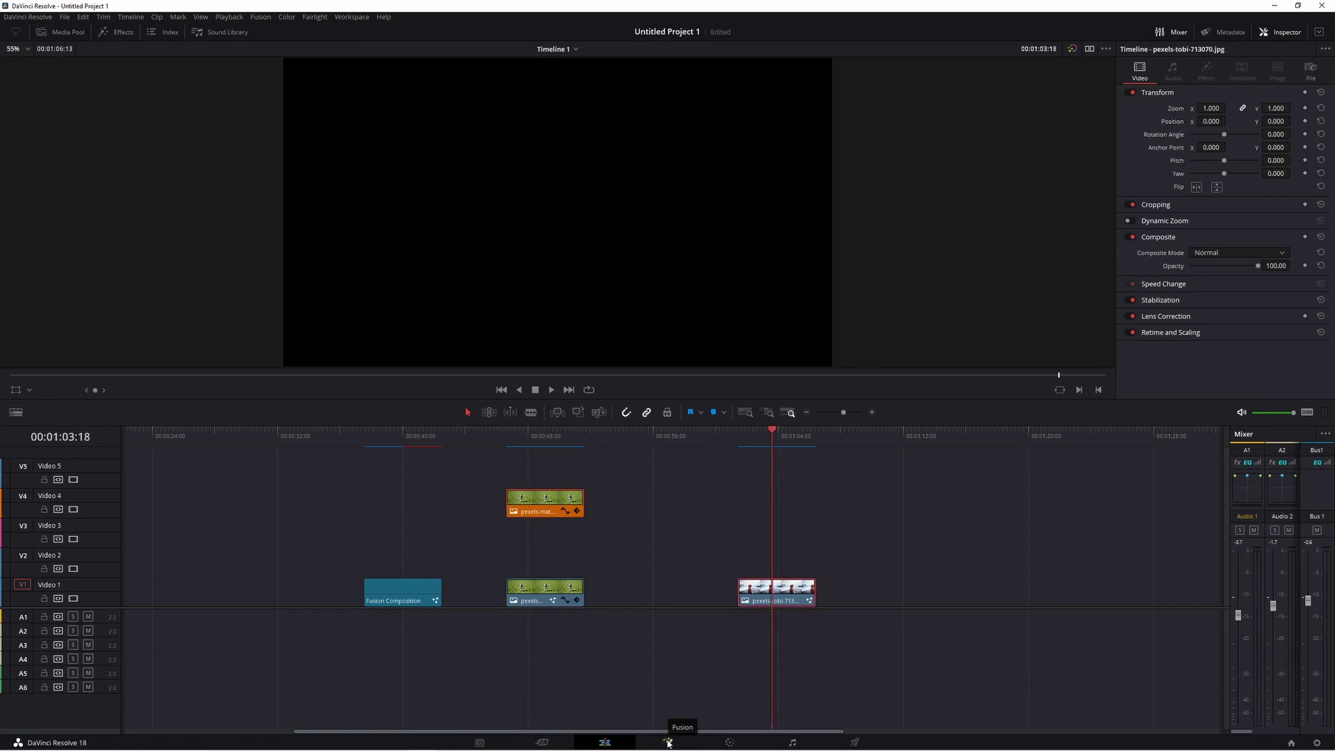
Open the hooded-figure Fusion composition and compare MediaIn1 with MediaIn1_1 and the Paint1 road plate.
left_click(668, 743)
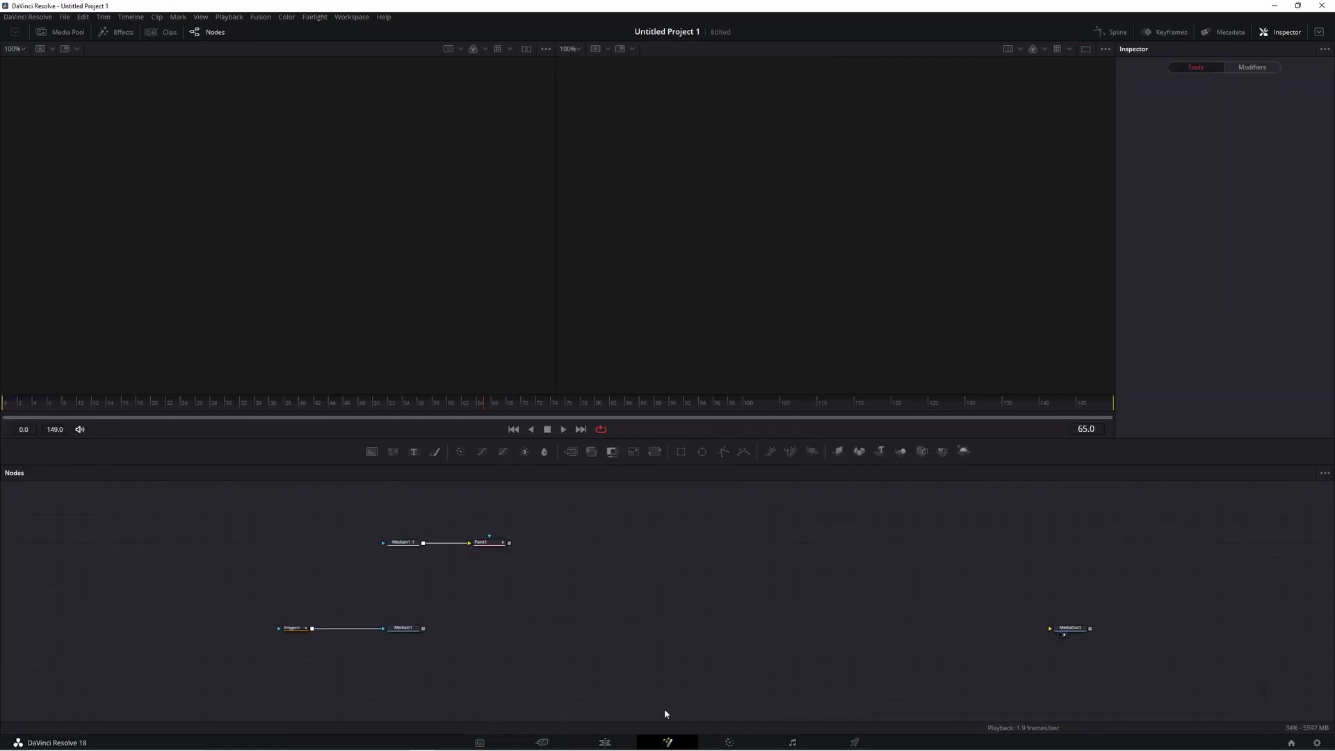
left_click(409, 632)
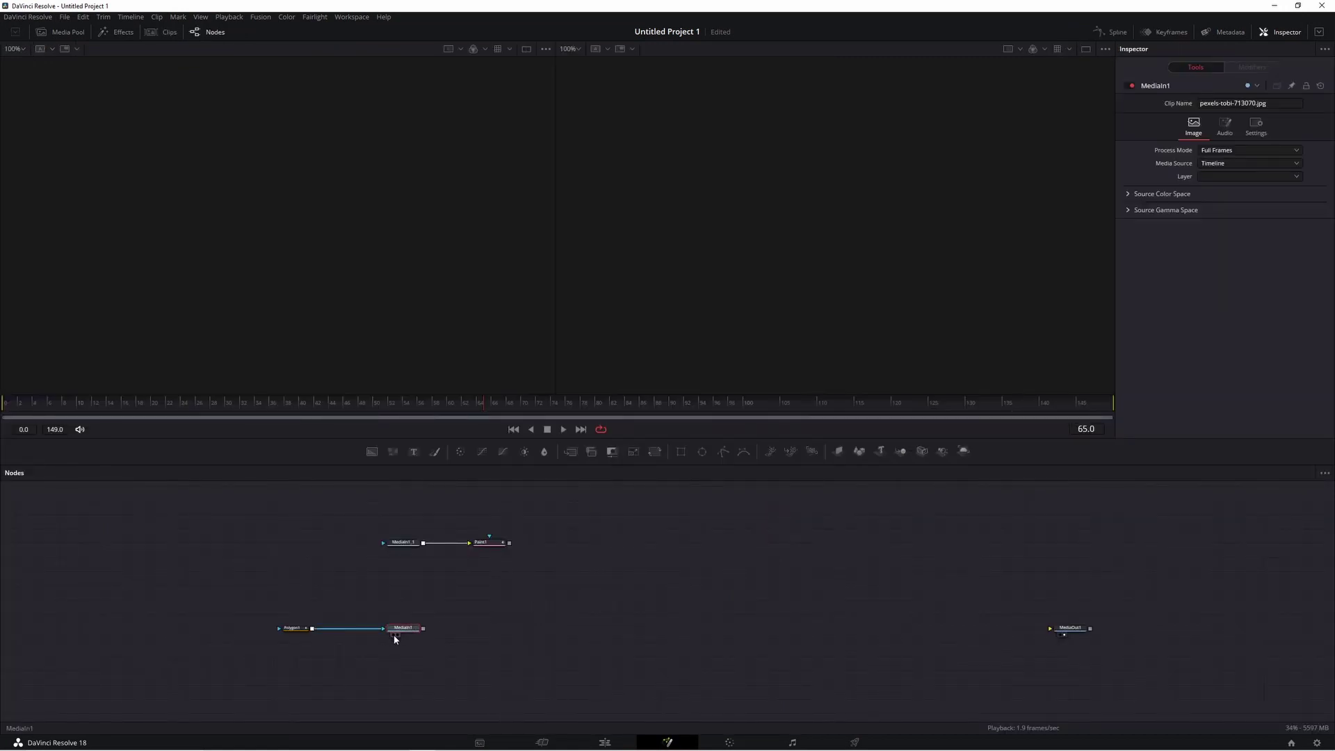
left_click(394, 635)
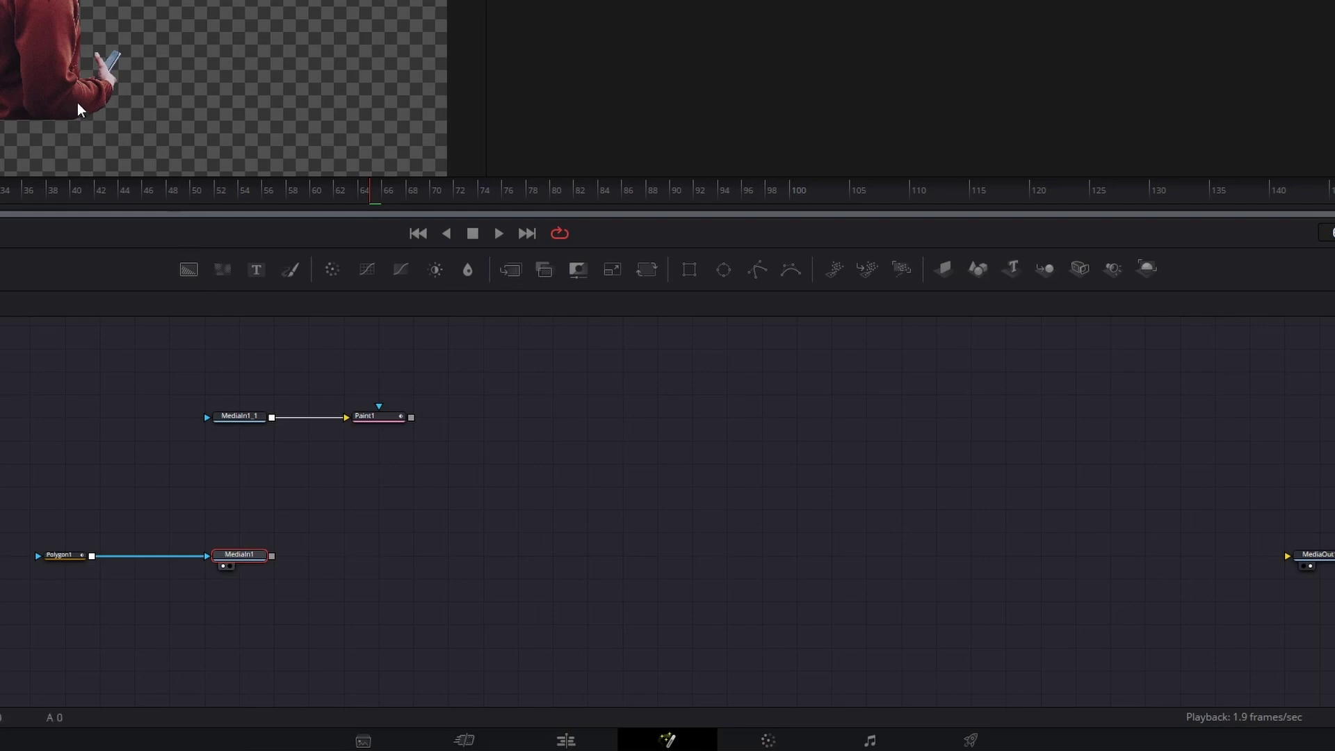
left_click_drag(71, 501, 1, 645)
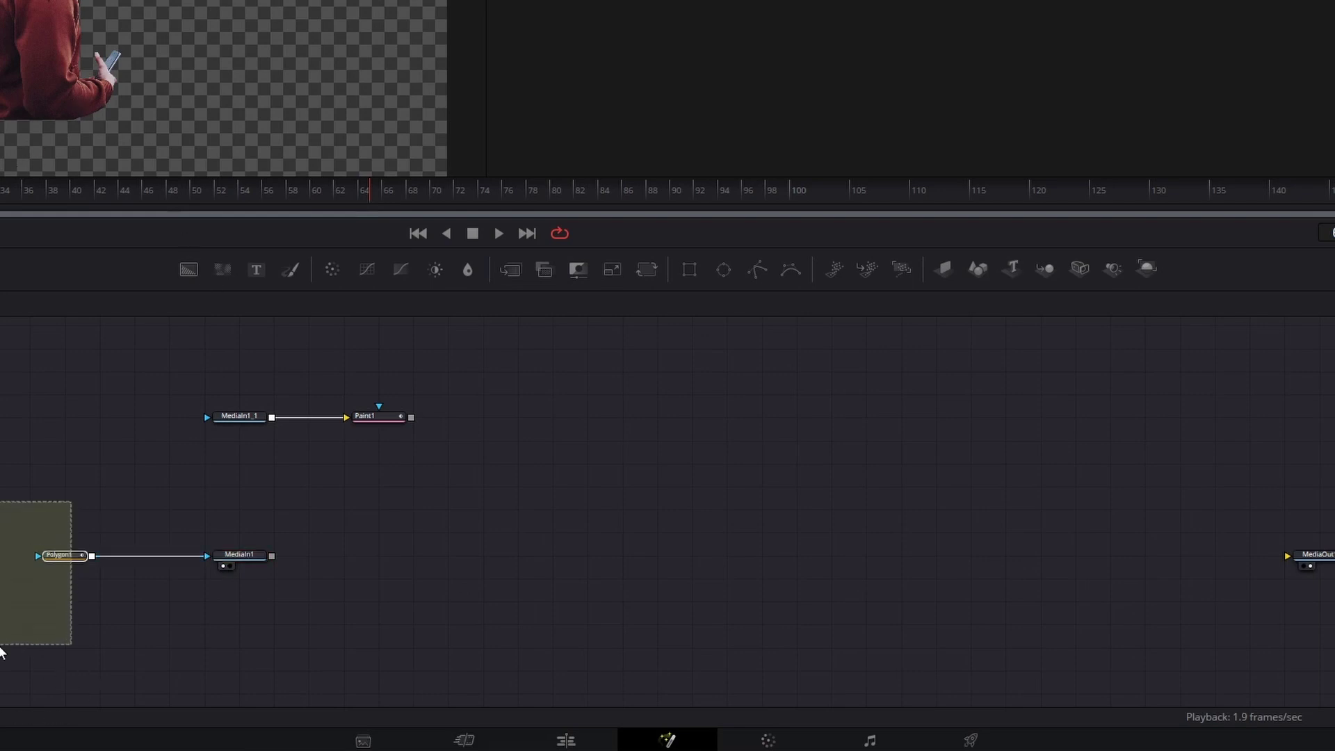
left_click(240, 556)
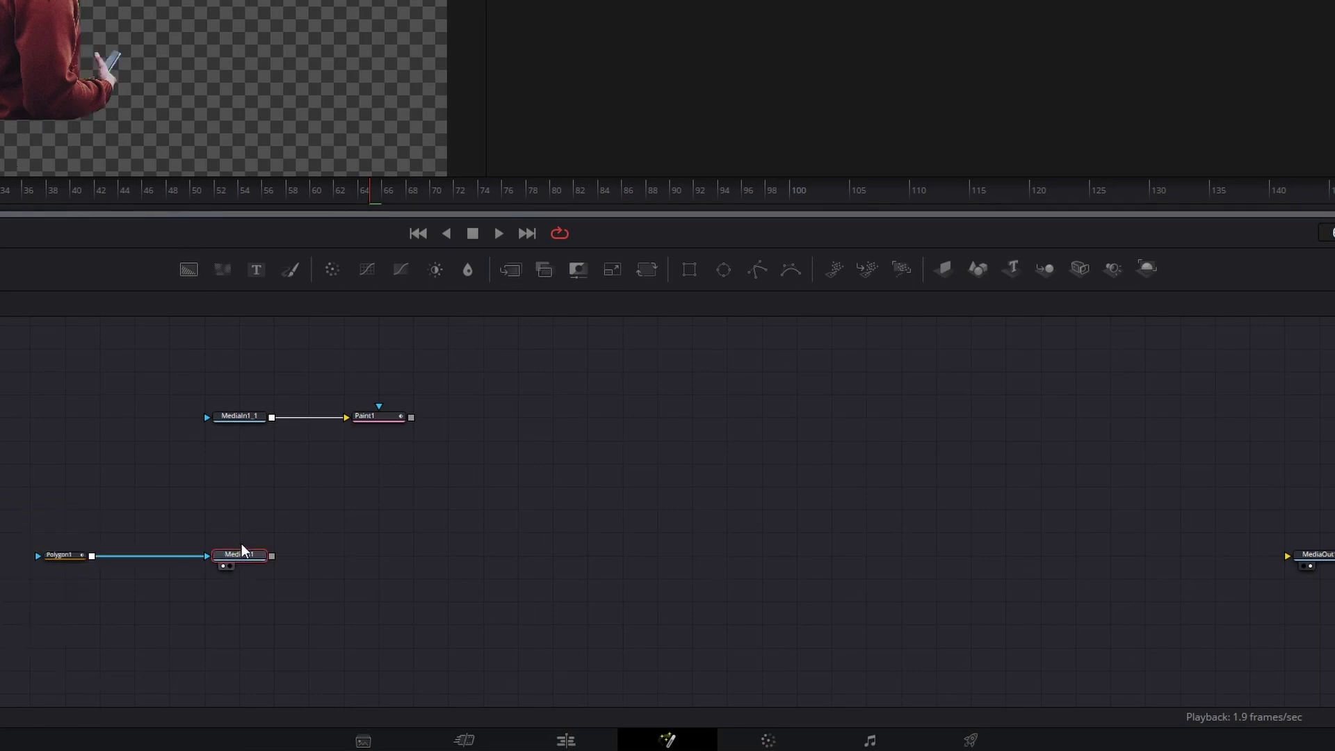
left_click(239, 415)
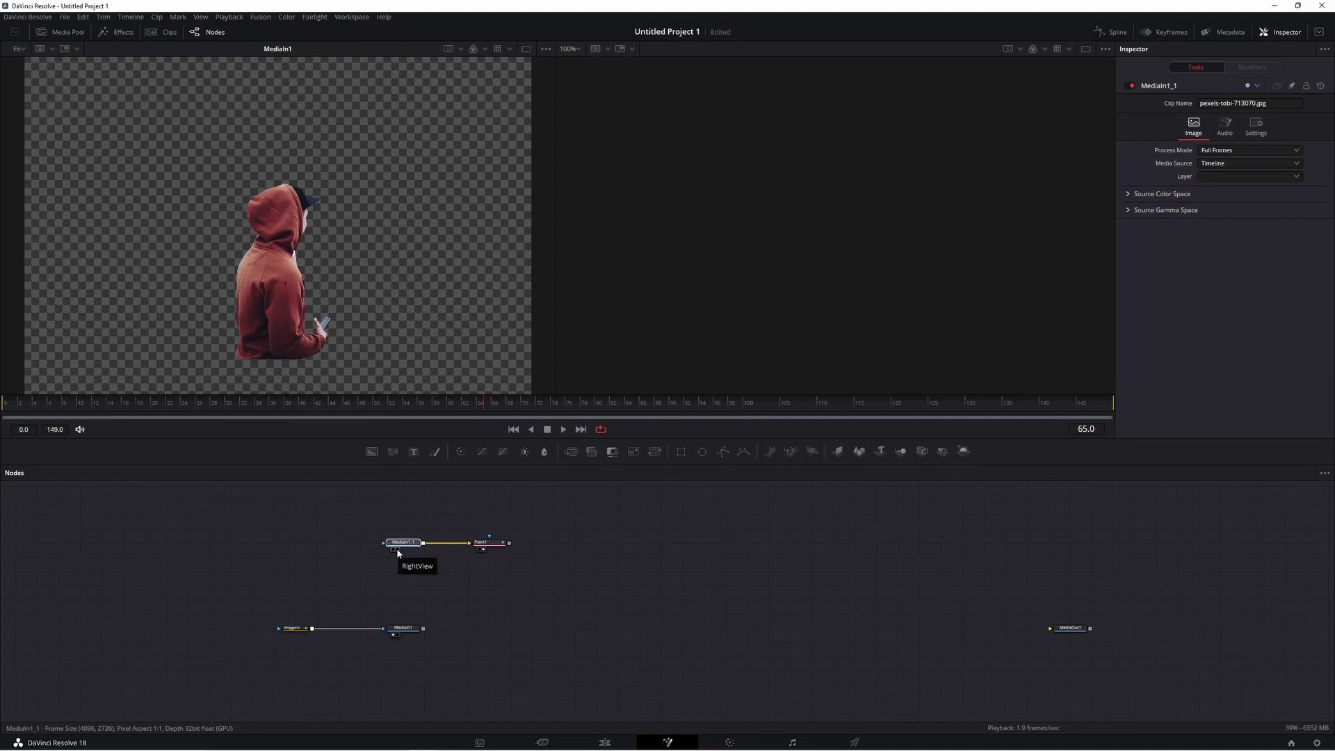
left_click(397, 550)
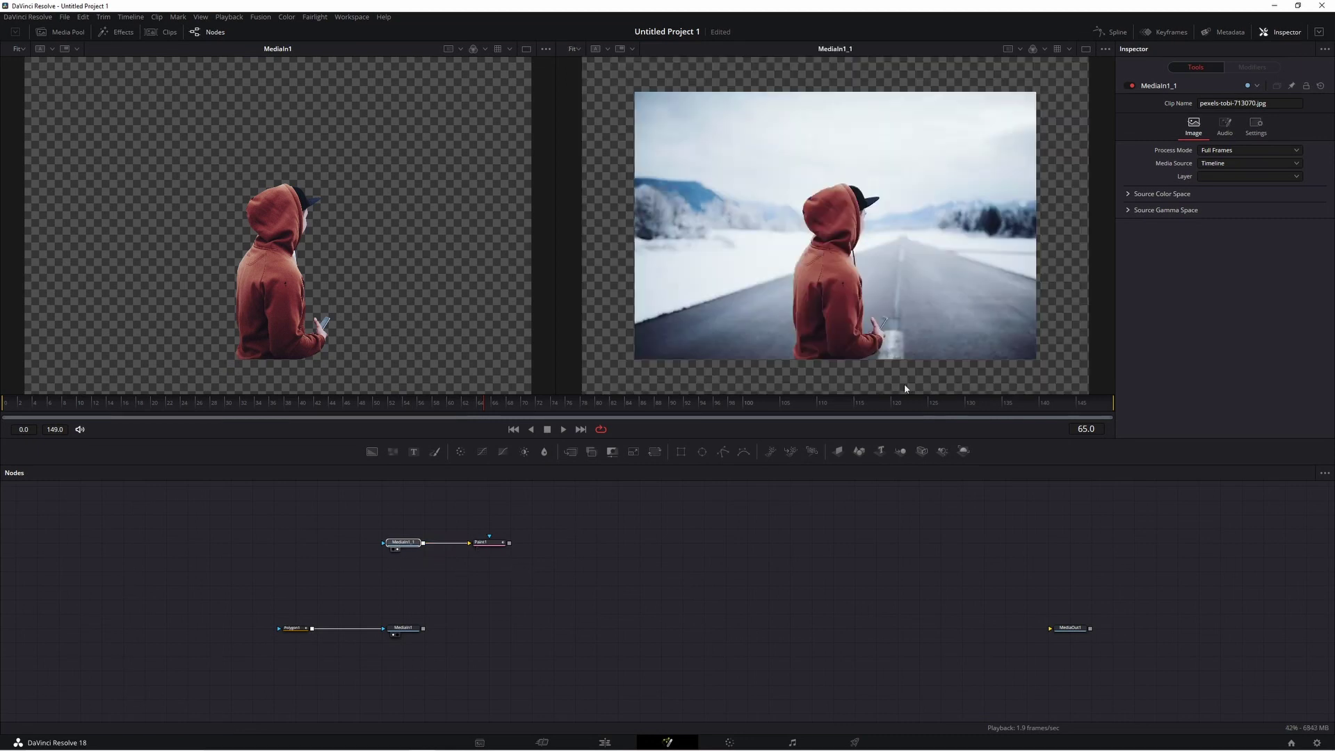
left_click(483, 549)
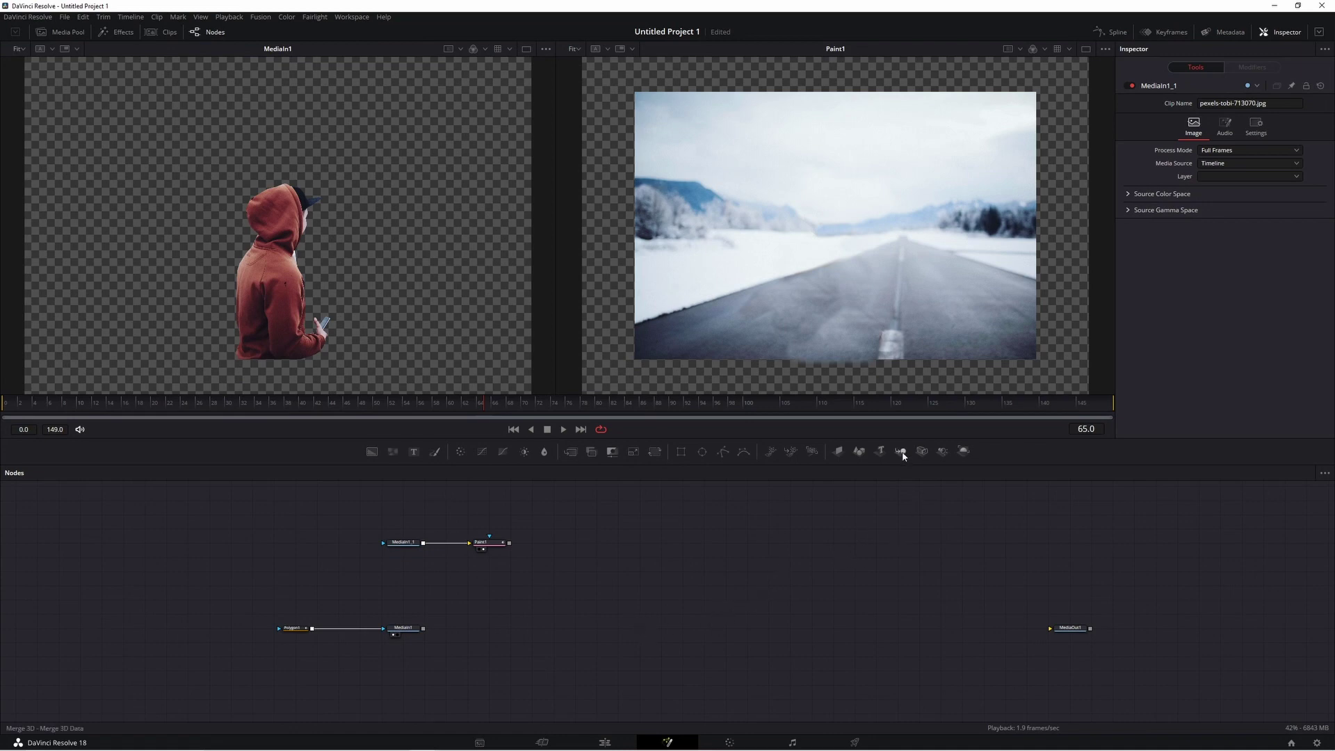
Add Merge3D and Renderer3D nodes and feed Merge3D1 into the renderer.
mouse_move(901, 451)
left_mouse_down()
mouse_move(855, 557)
mouse_move(665, 606)
left_mouse_up()
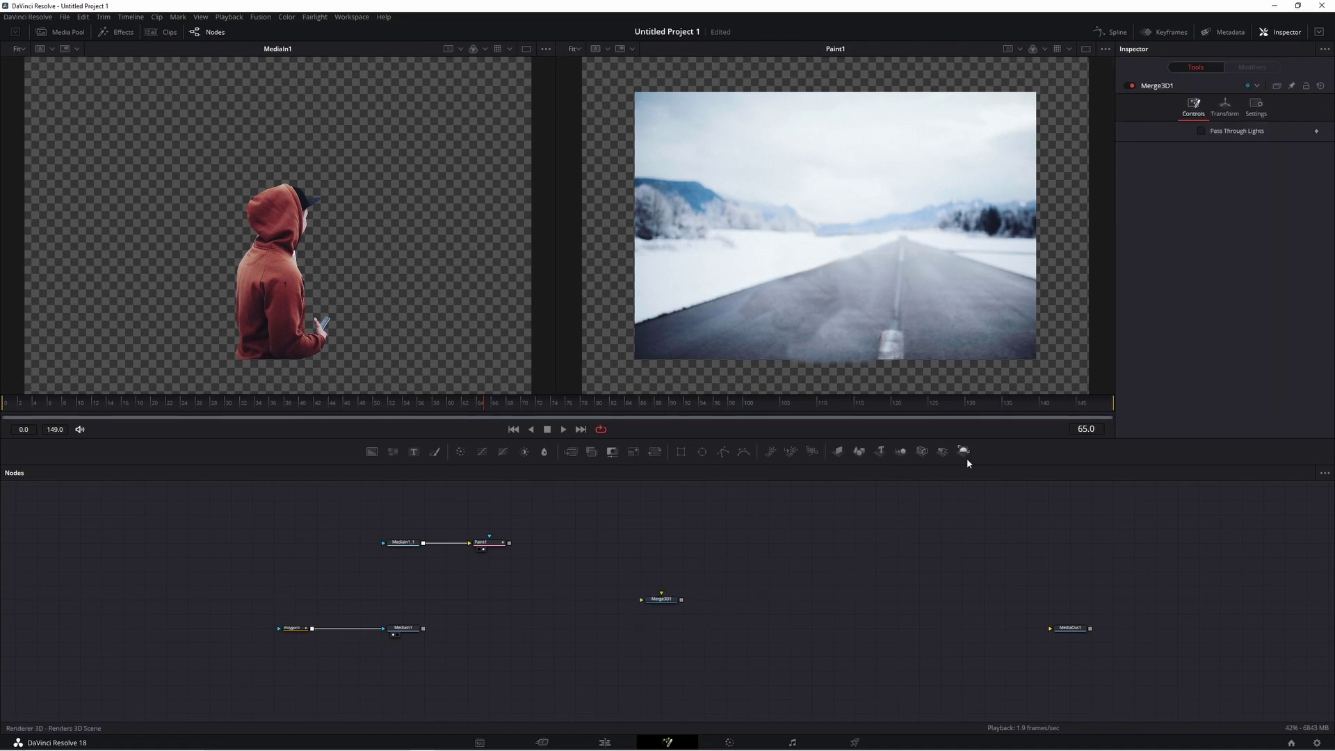
mouse_move(963, 452)
left_mouse_down()
mouse_move(856, 605)
mouse_move(1052, 629)
left_mouse_up()
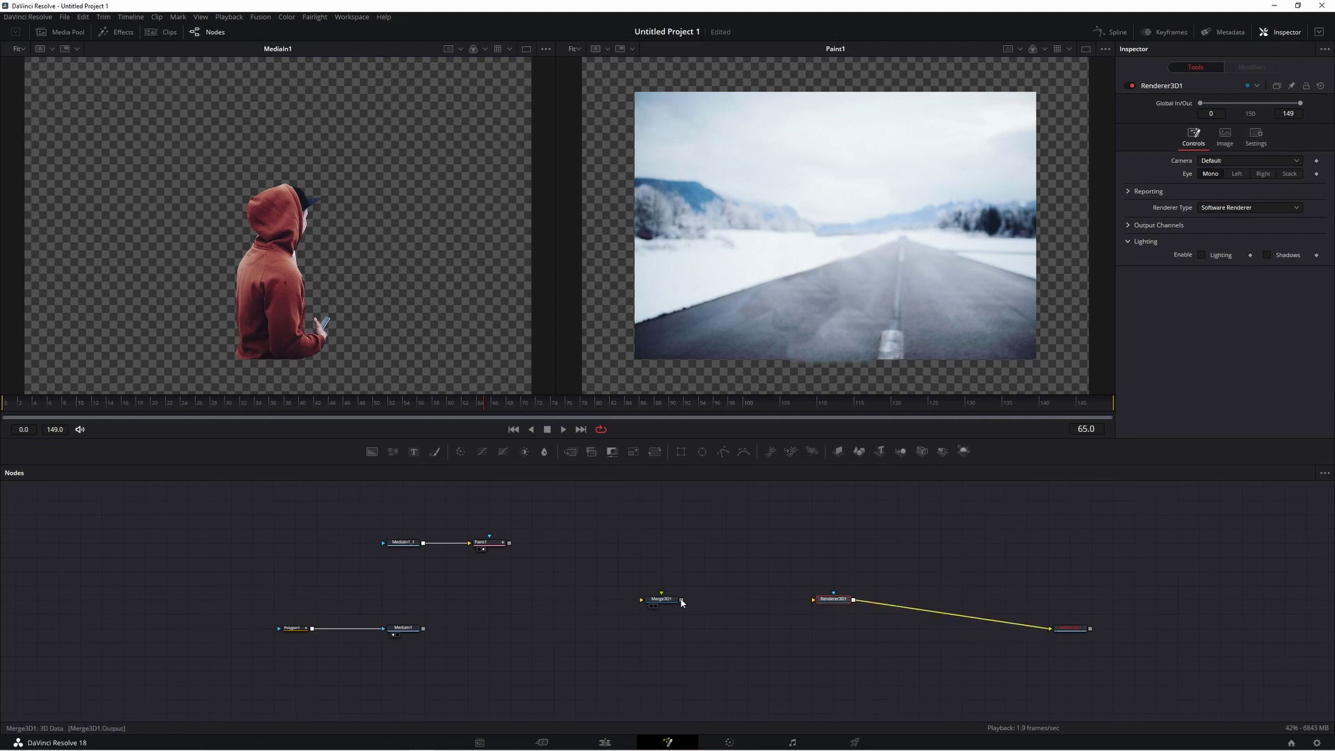
left_click_drag(682, 600, 815, 602)
Put the Paint1 road and the cut-out figure on image planes and connect both to Merge3D1.
left_click(487, 542)
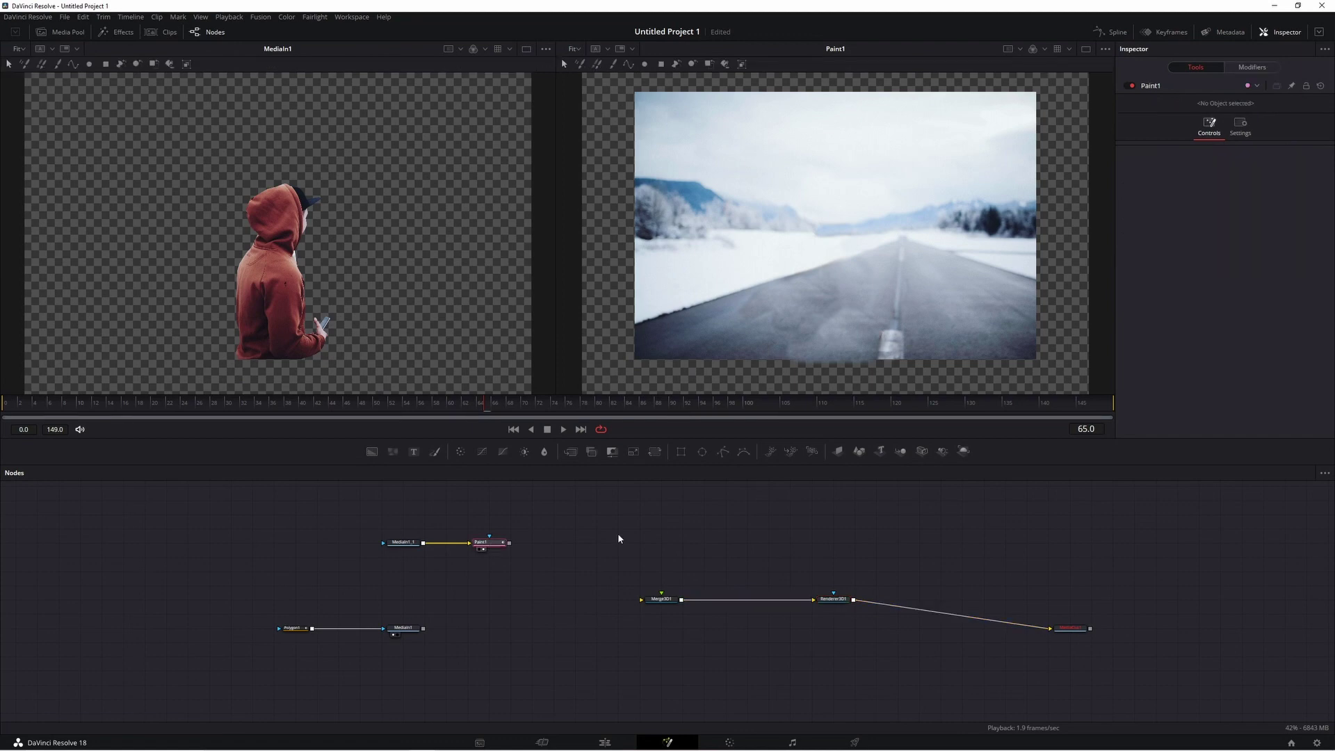
left_click(839, 454)
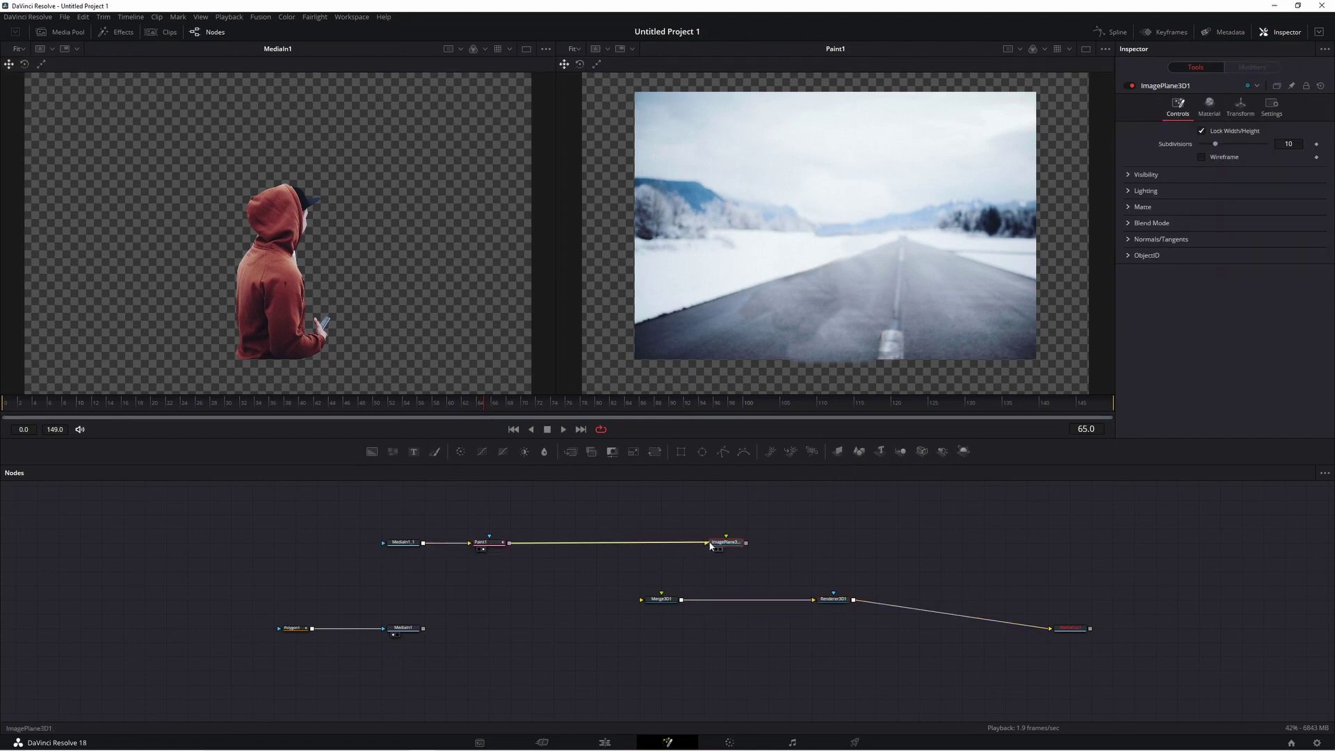
left_click_drag(721, 546, 550, 549)
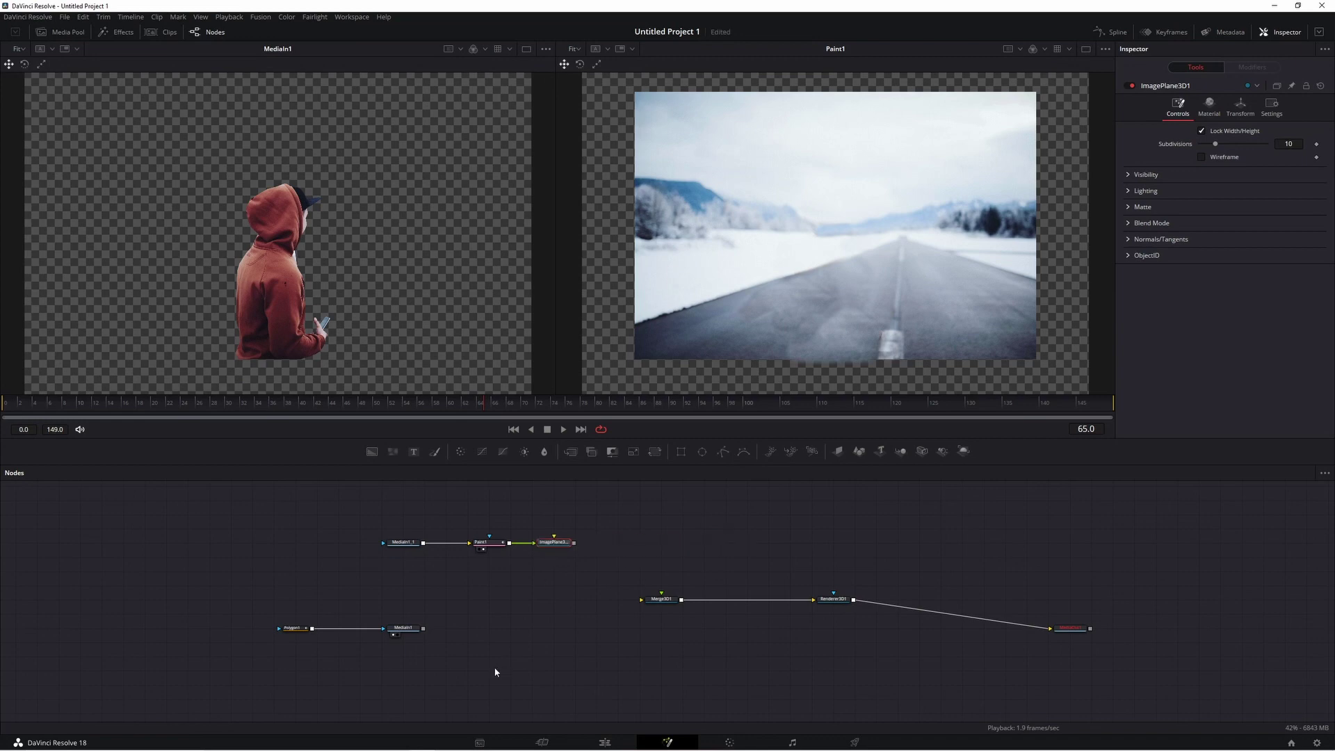
left_click(401, 629)
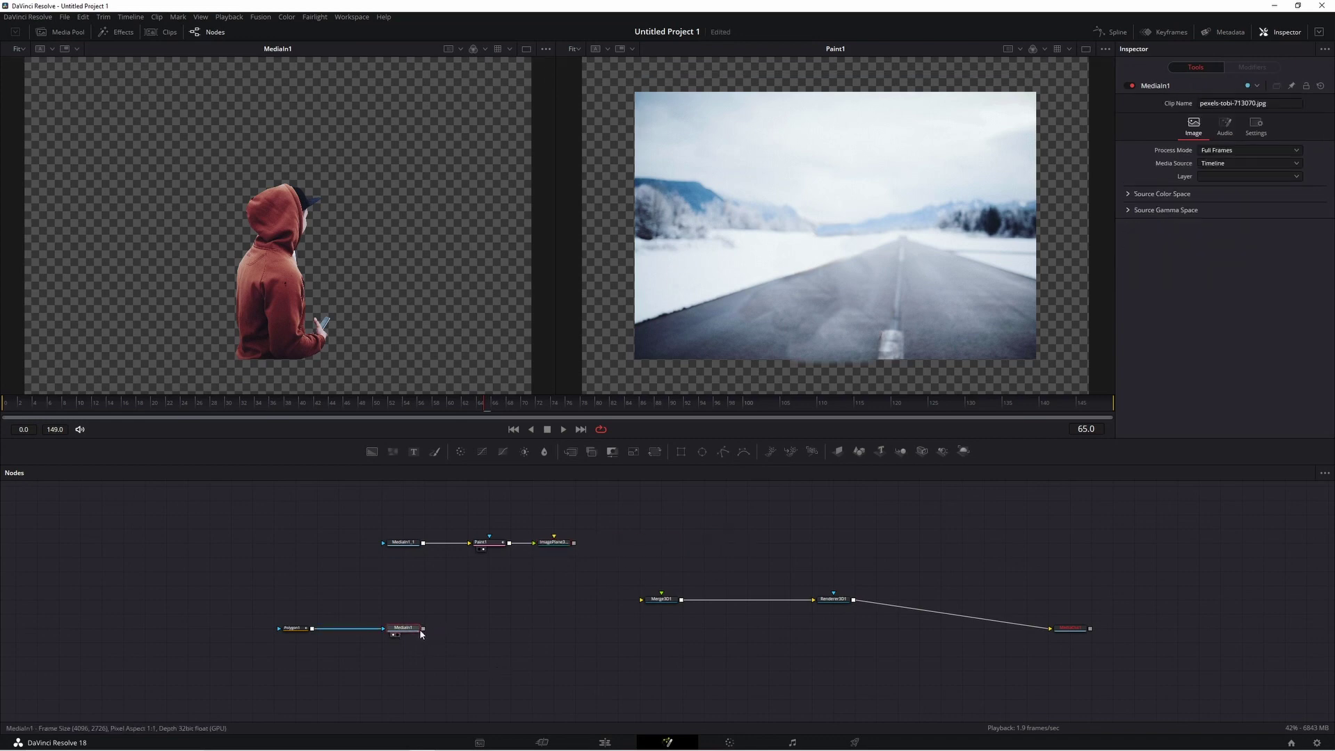
left_click(838, 451)
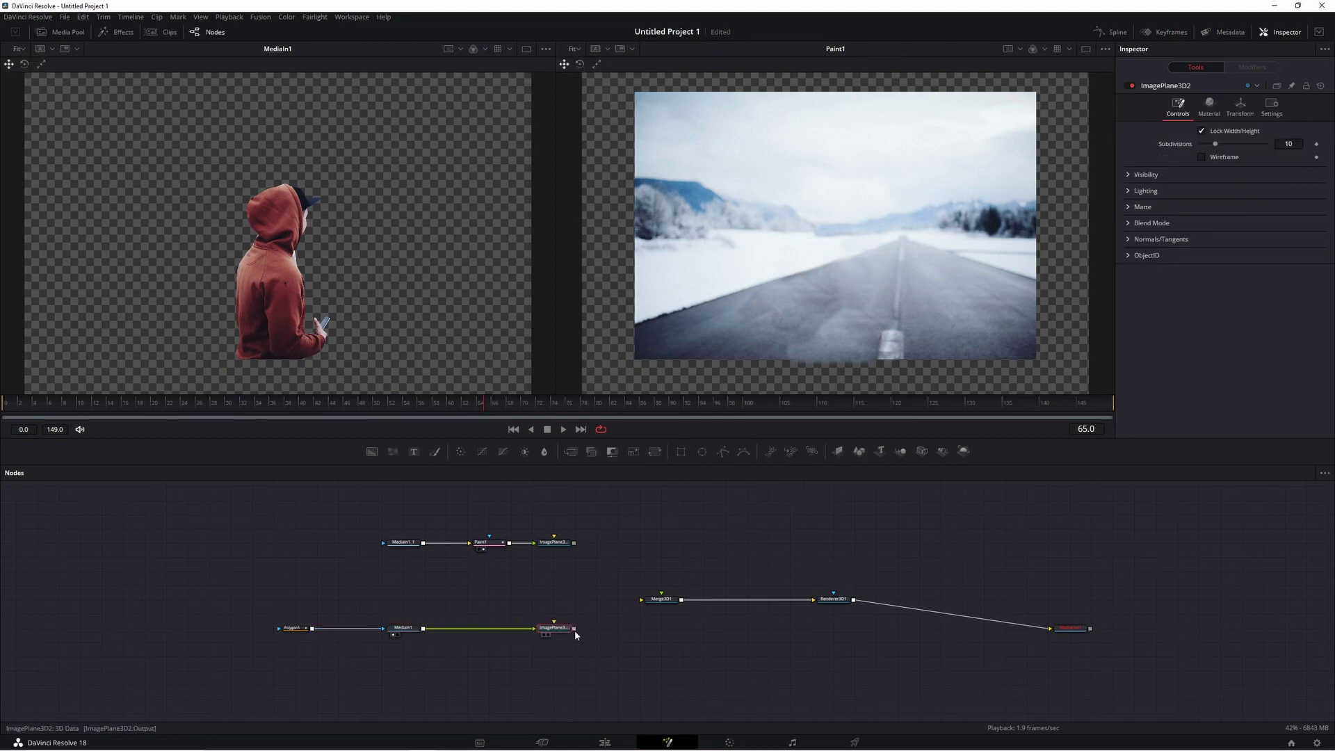
left_click_drag(574, 628, 662, 600)
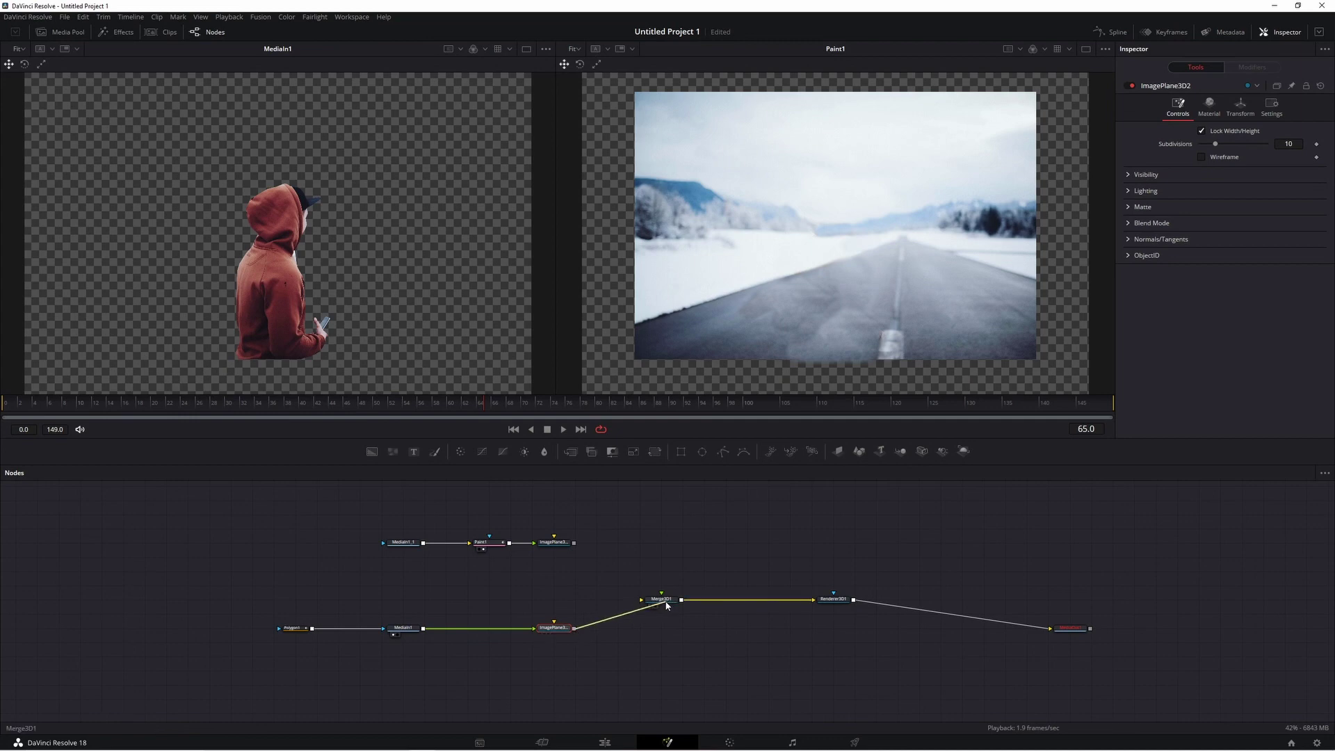
left_click(687, 561)
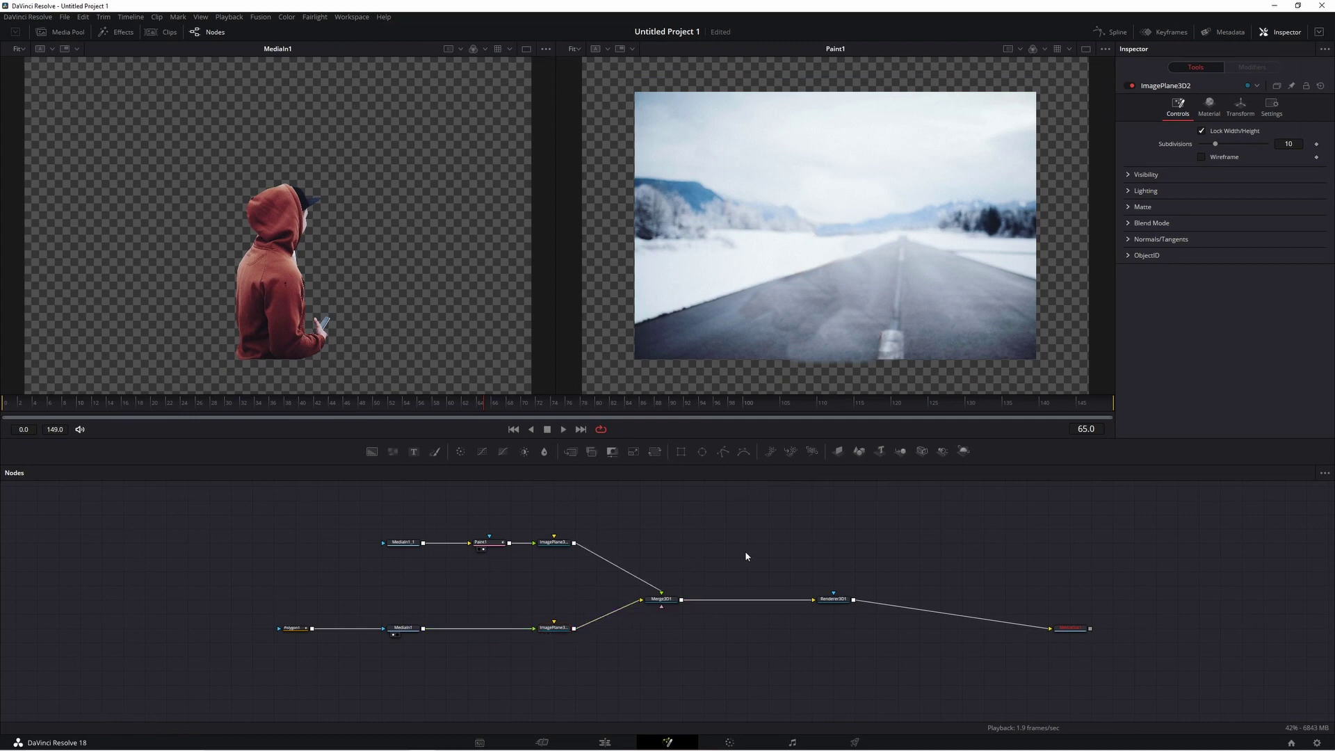
Add a Camera3D node, connect it into Merge3D1, and view through the camera.
left_click(922, 451)
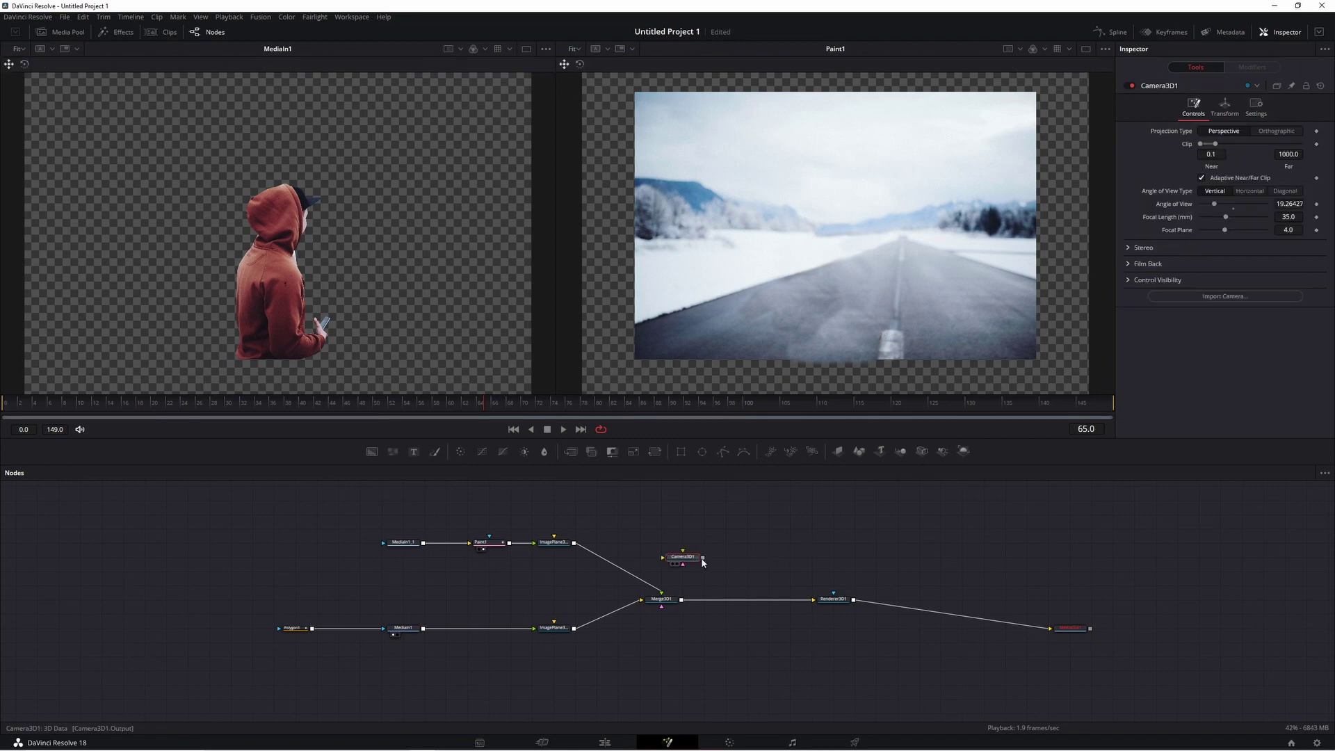
left_click_drag(704, 558, 664, 610)
key("1")
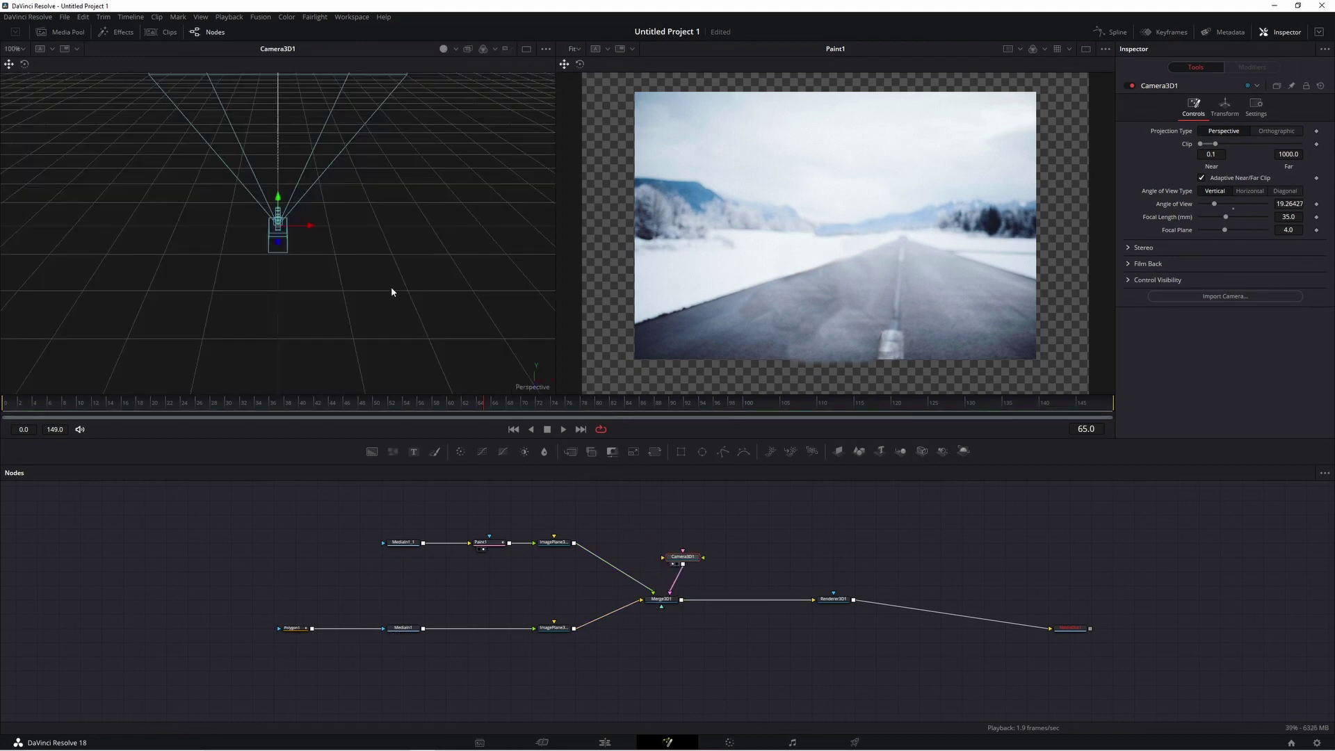
mouse_move(396, 200)
left_mouse_down()
mouse_move(345, 289)
mouse_move(390, 290)
left_mouse_up()
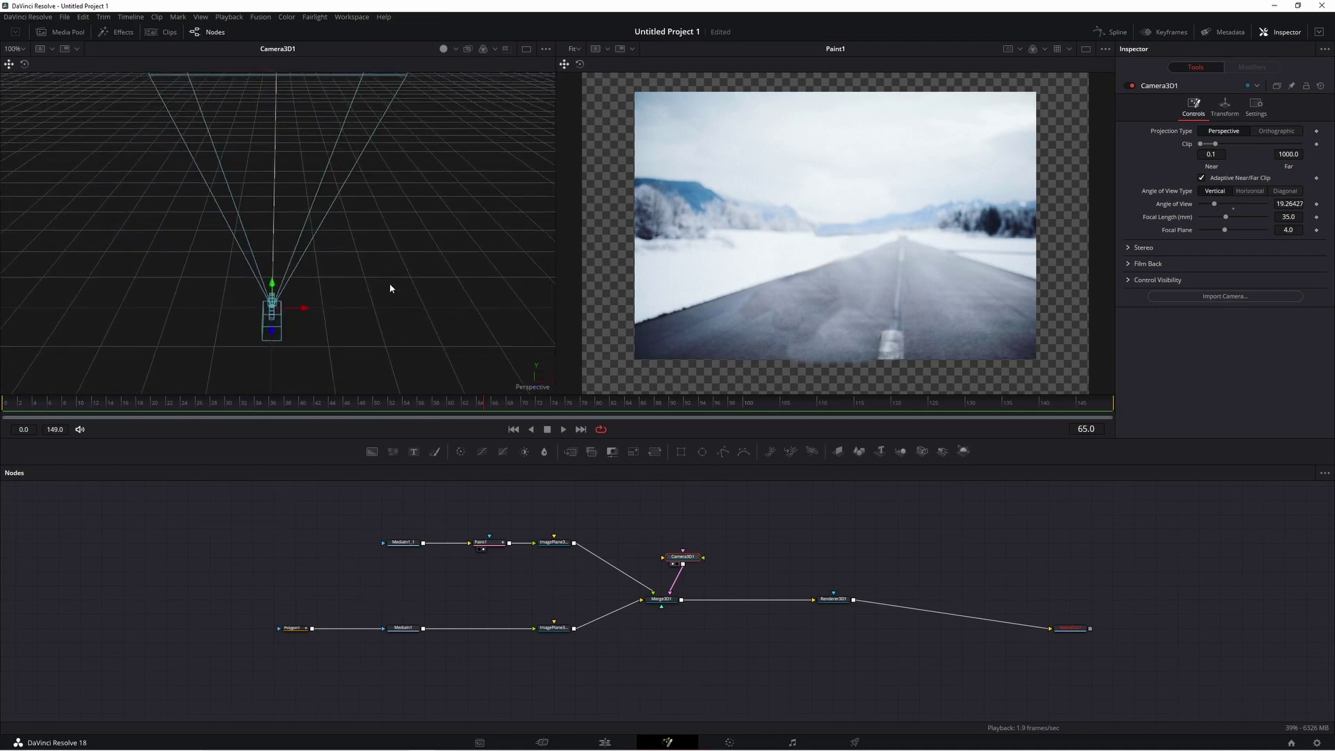
With Merge3D1 and MediaOut1 in the viewers, move the camera back in front of the image planes.
left_click(1086, 51)
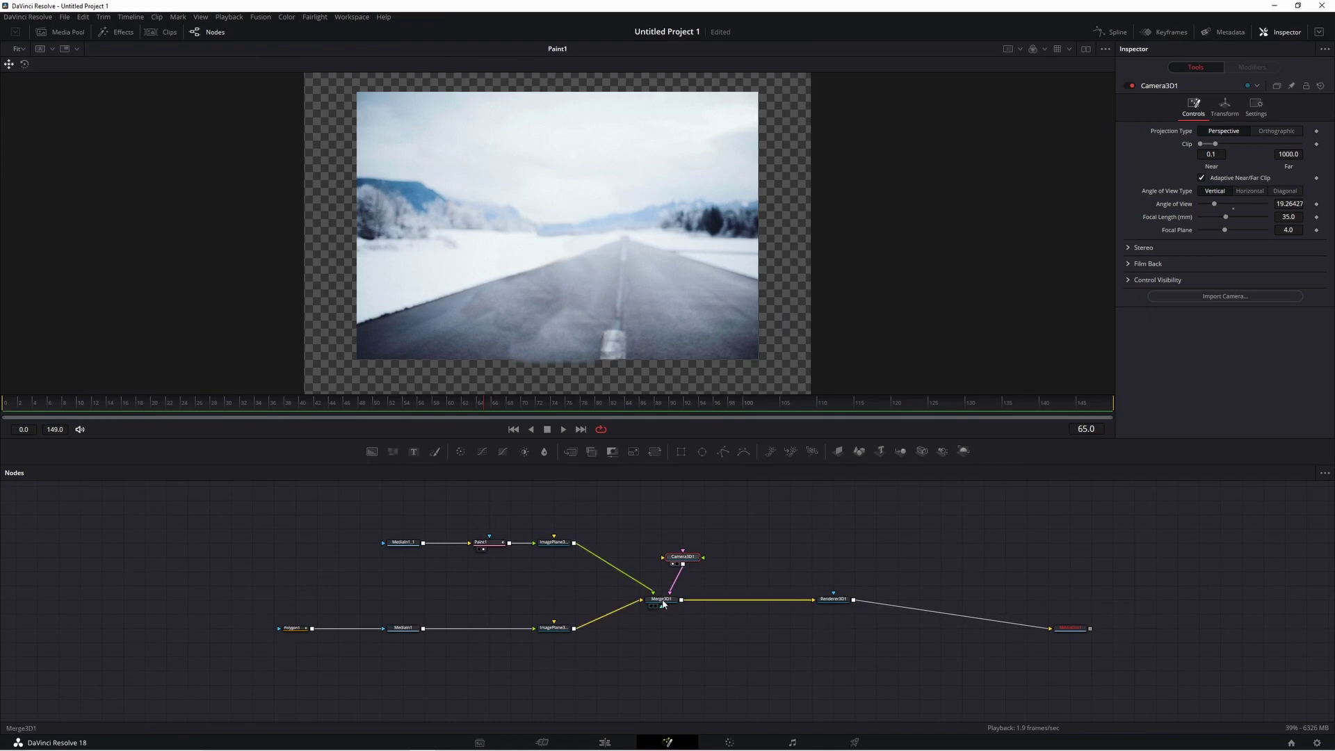
mouse_move(662, 602)
left_mouse_down()
mouse_move(574, 302)
mouse_move(357, 263)
left_mouse_up()
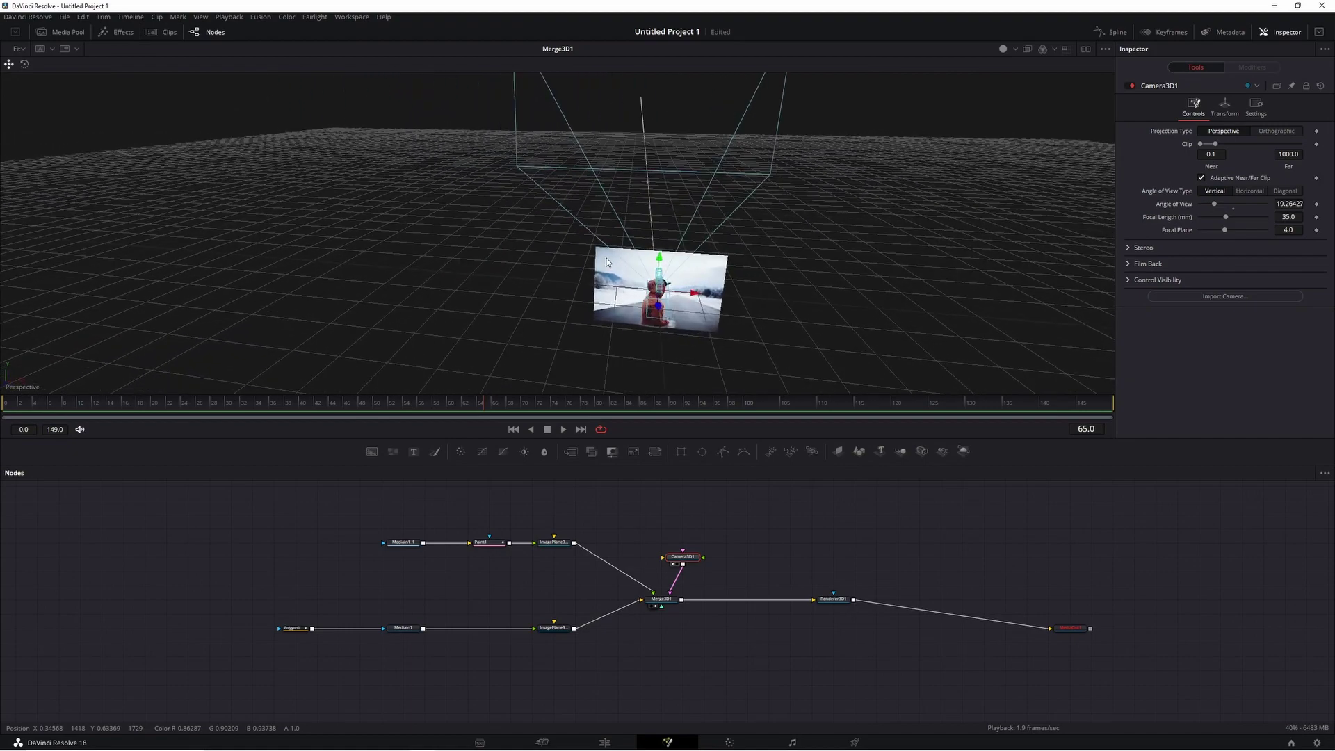
left_click_drag(595, 332, 807, 299)
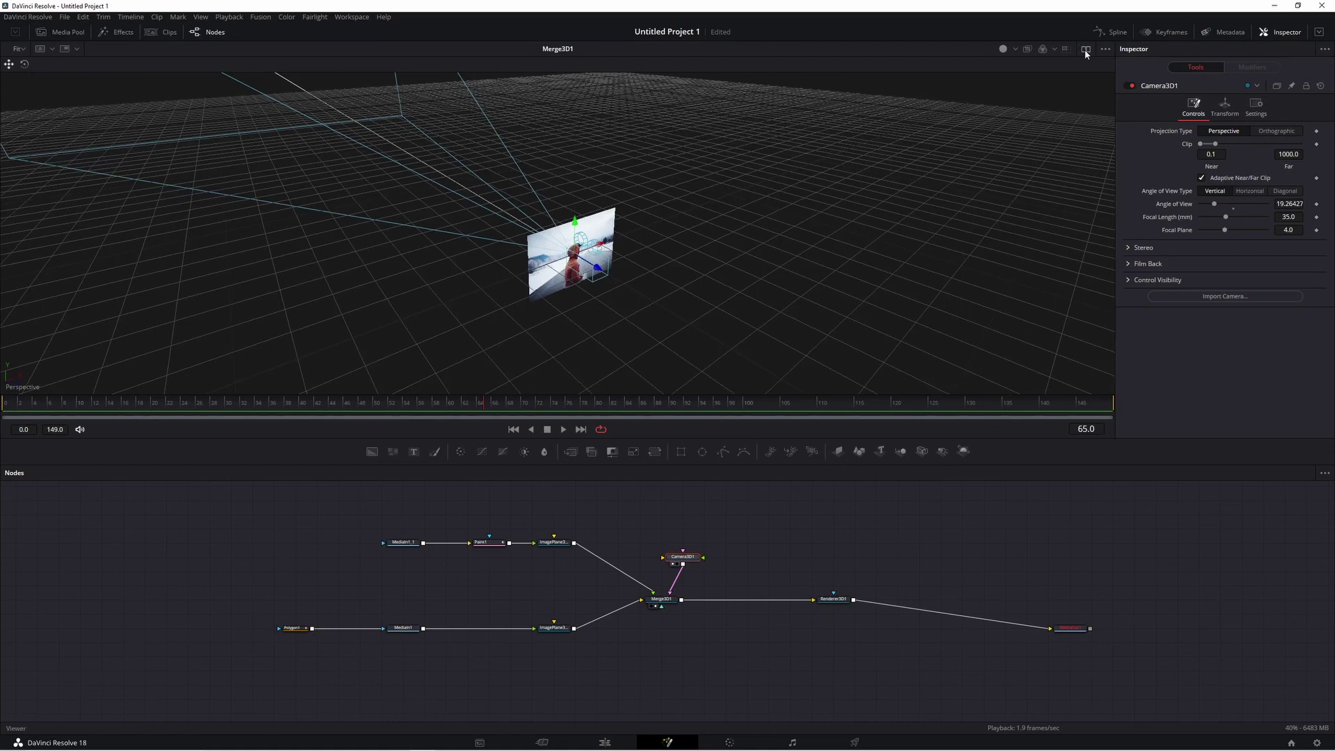
left_click(1085, 51)
left_click(1071, 628)
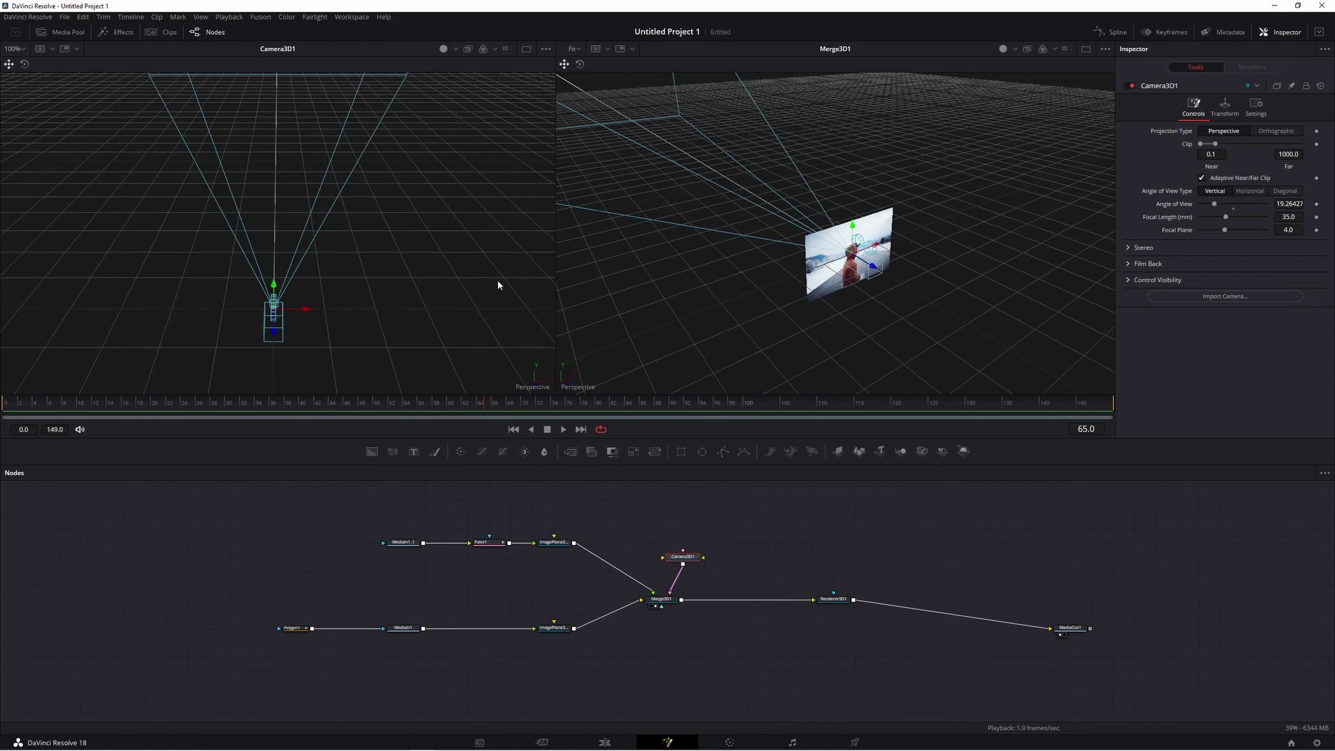
key("1")
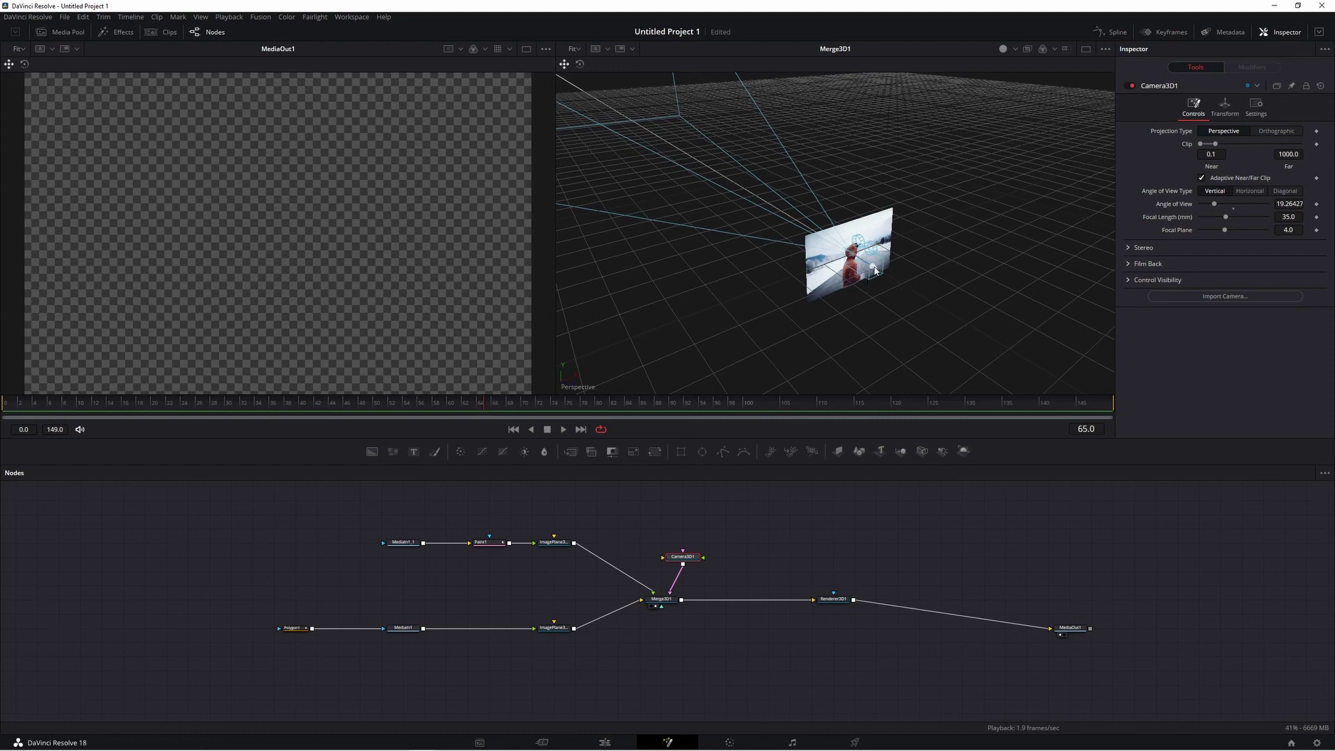
left_click_drag(874, 270, 999, 368)
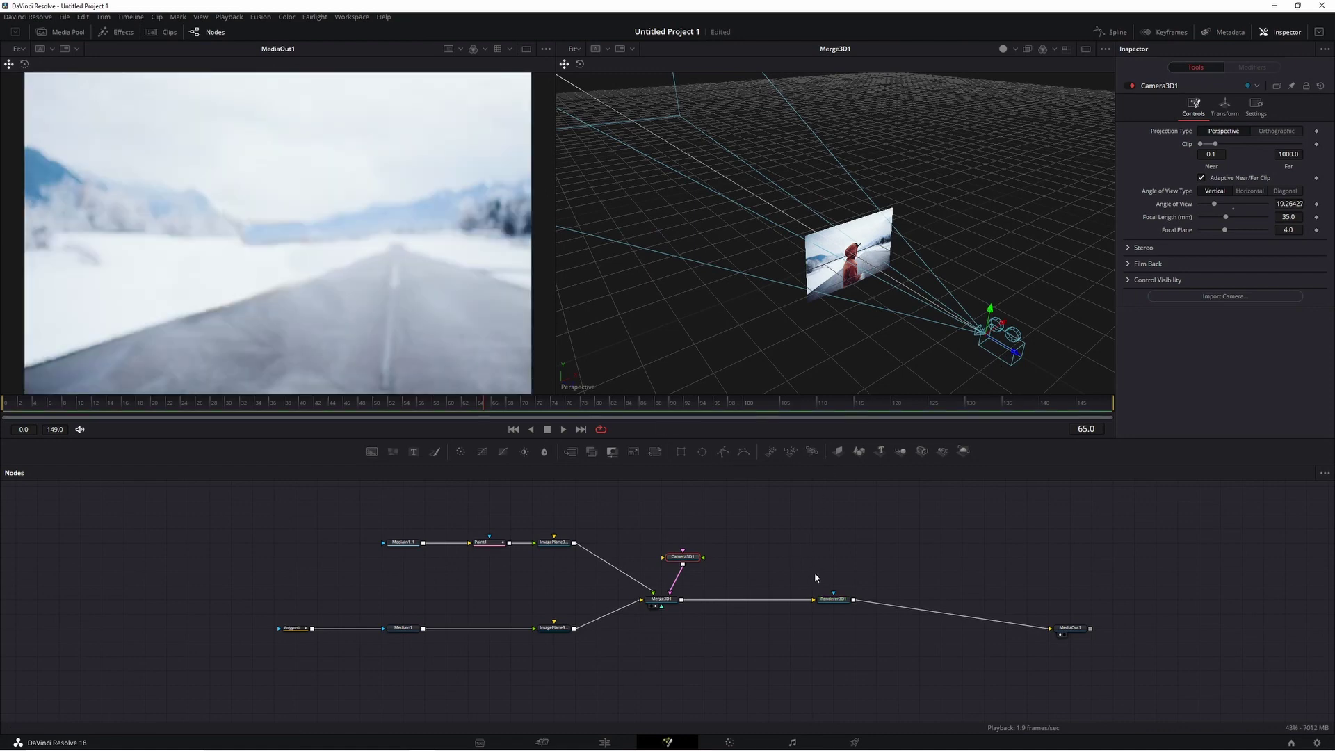
Set Renderer3D1 to render through Camera3D1 with the OpenGL Renderer.
left_click(838, 600)
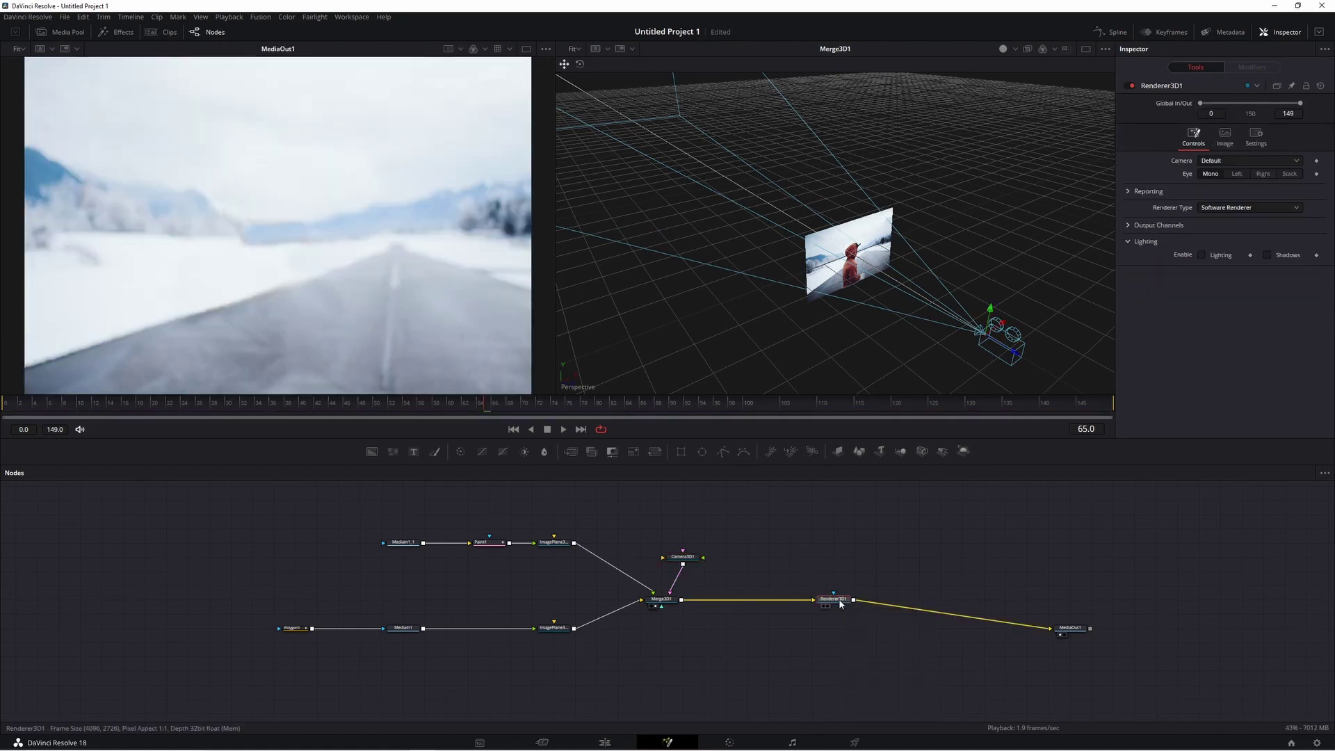
left_click(1237, 161)
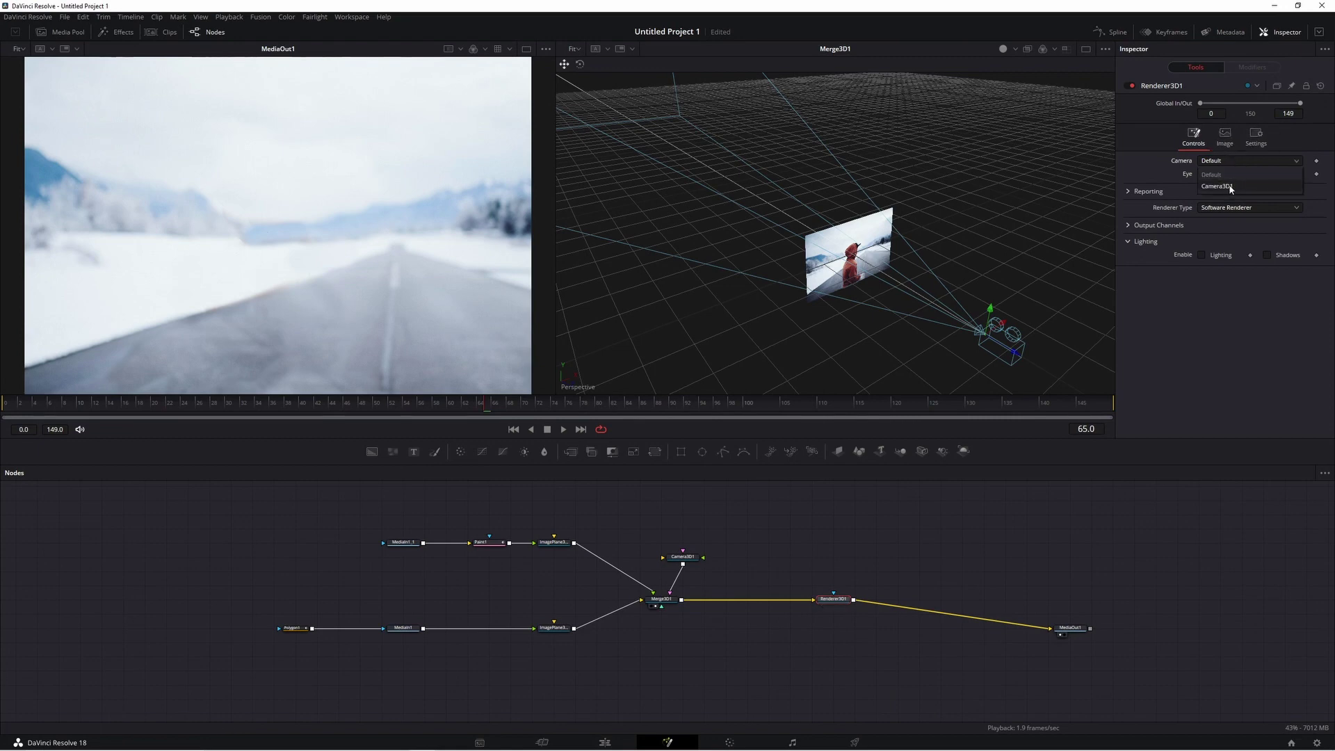
left_click(1230, 186)
left_click(1244, 208)
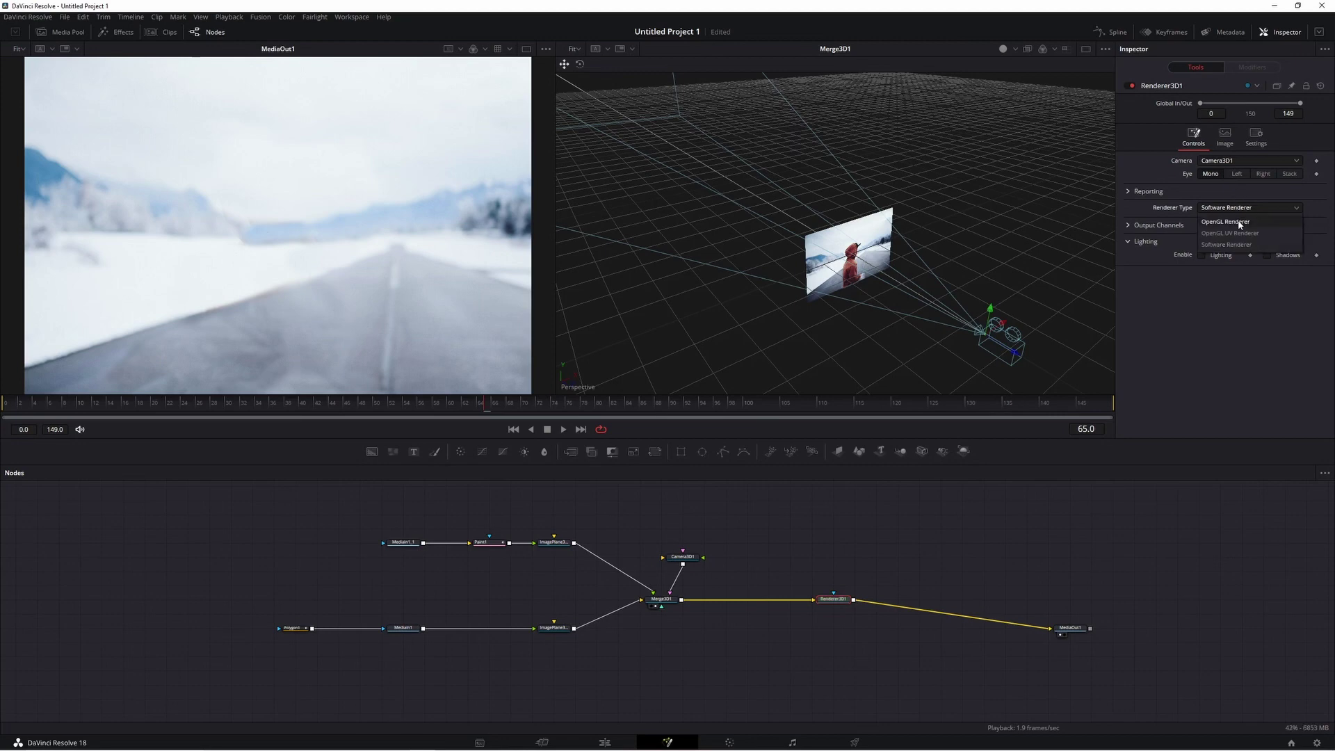
left_click(1238, 221)
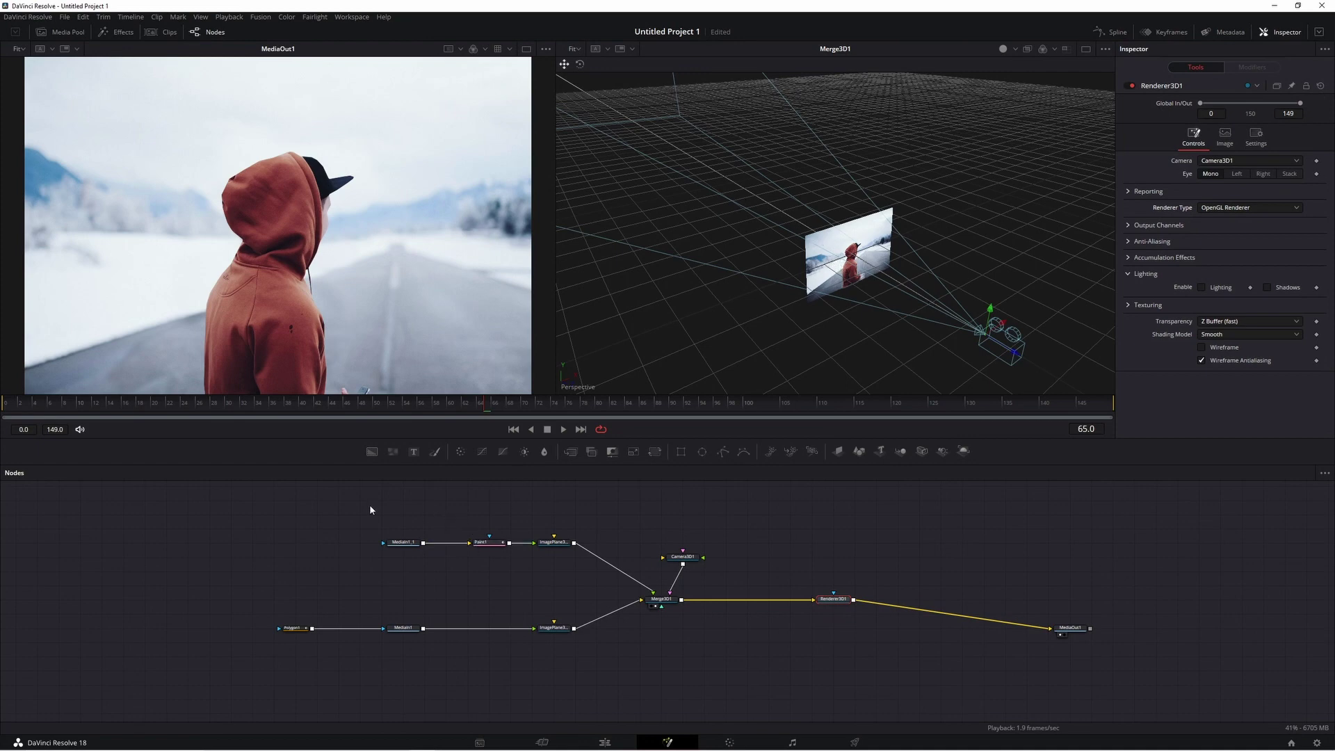
Move the hooded figure's plane toward the camera and push the road backdrop back and up.
left_click_drag(370, 510, 549, 589)
left_click_drag(261, 605, 604, 679)
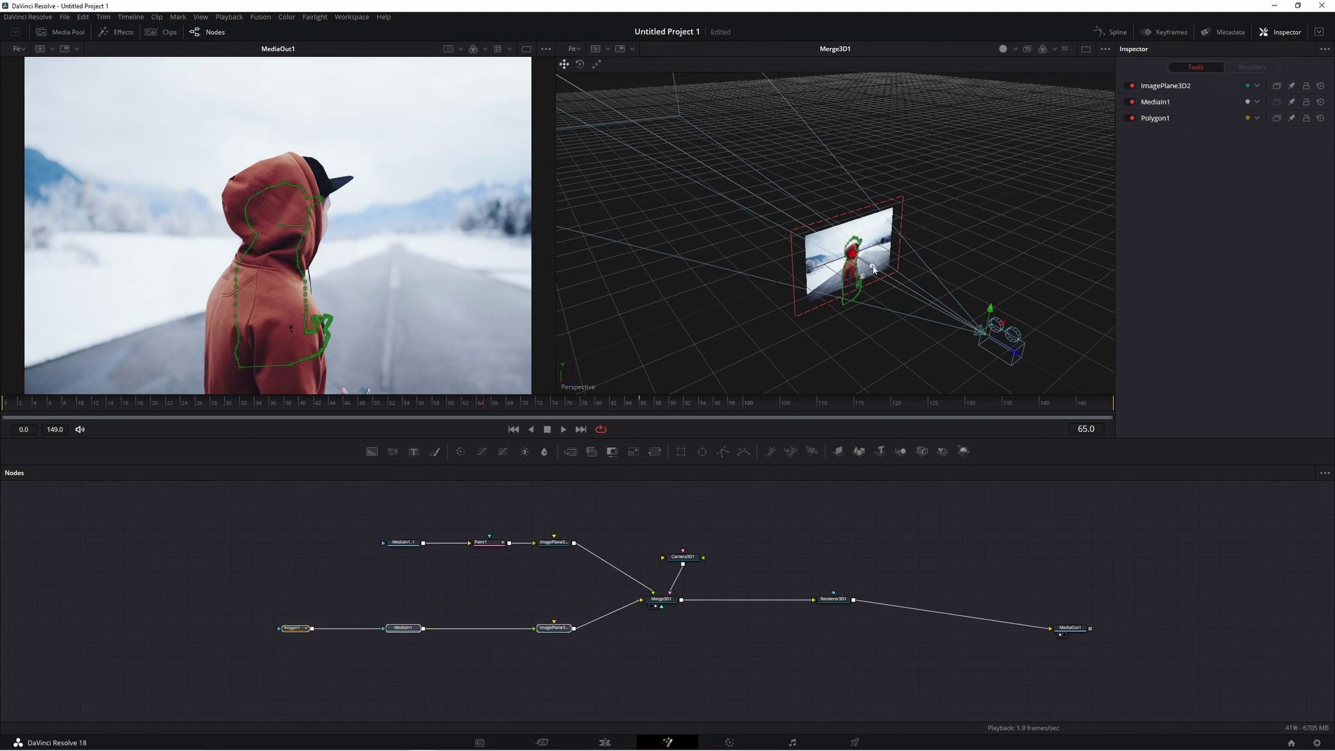
left_click_drag(875, 270, 911, 291)
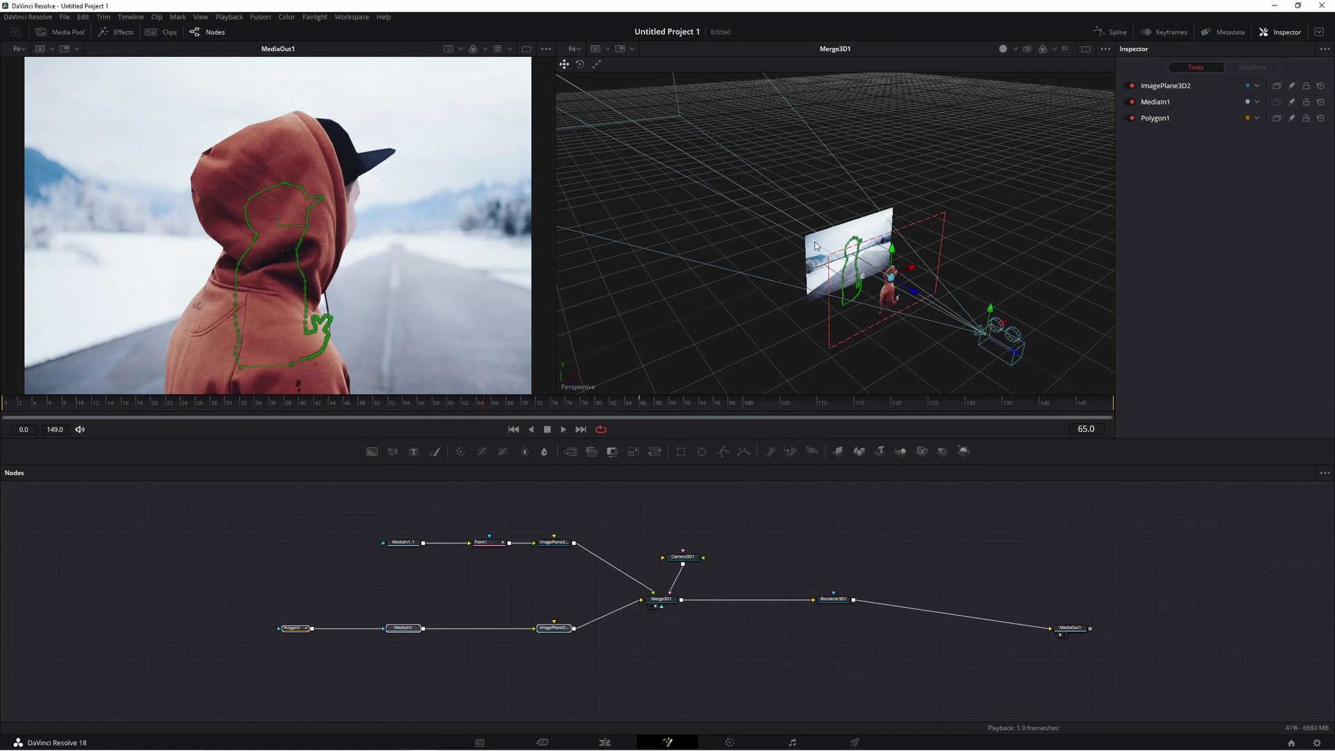
left_click(855, 259)
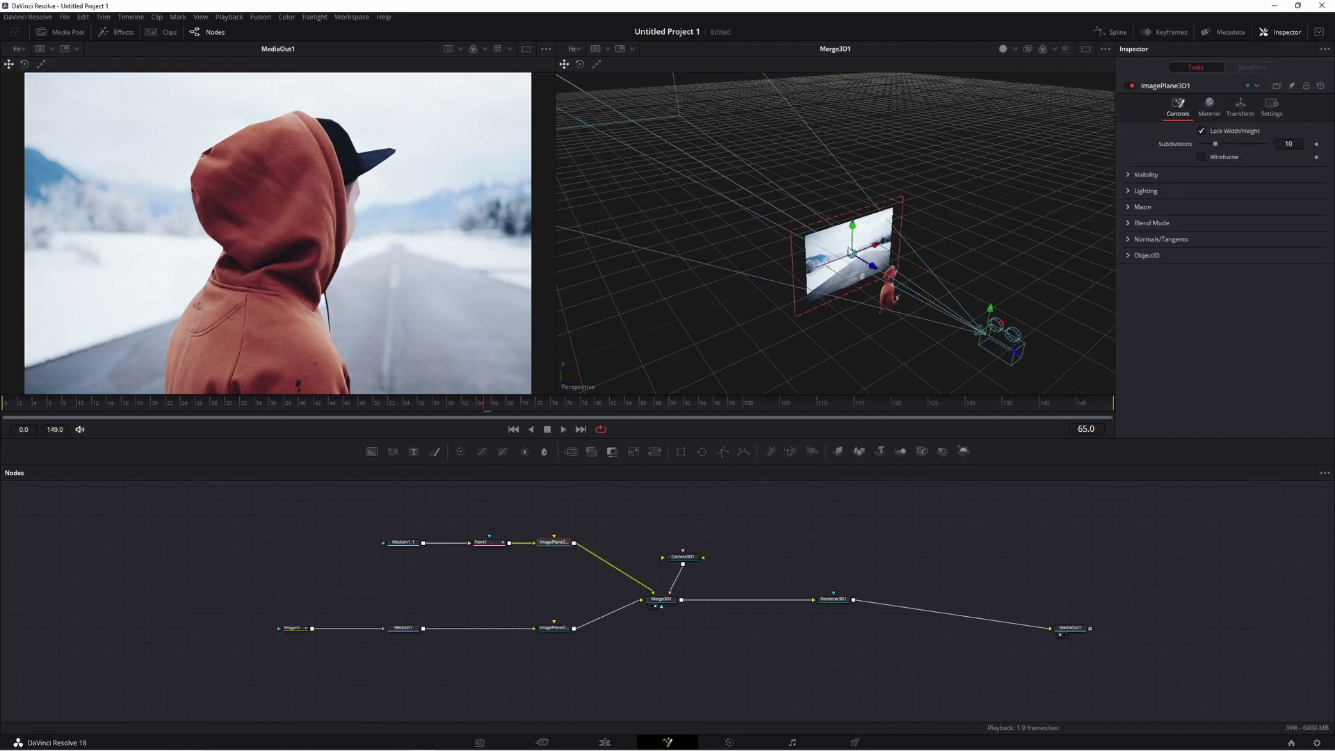
left_click_drag(880, 273, 728, 194)
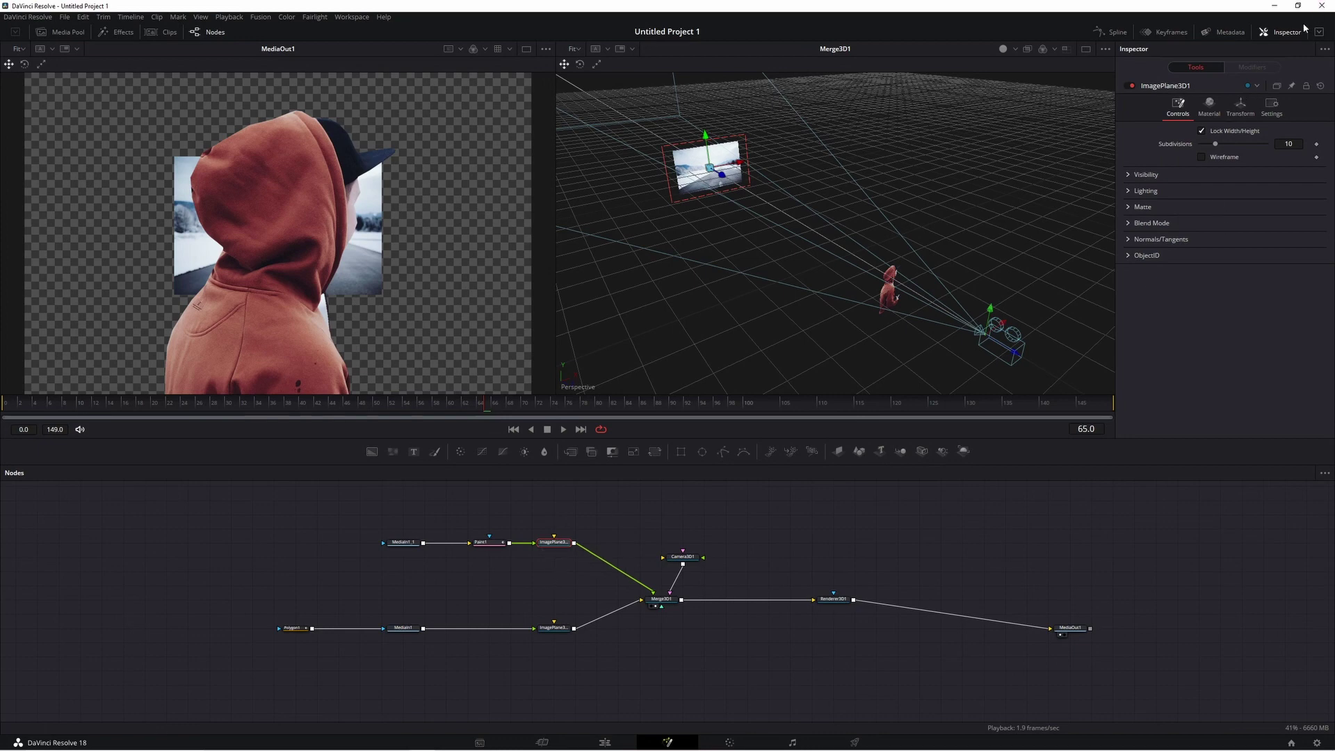
Scale the road backdrop plane up to about 2.6 so it fills the render.
left_click(1241, 108)
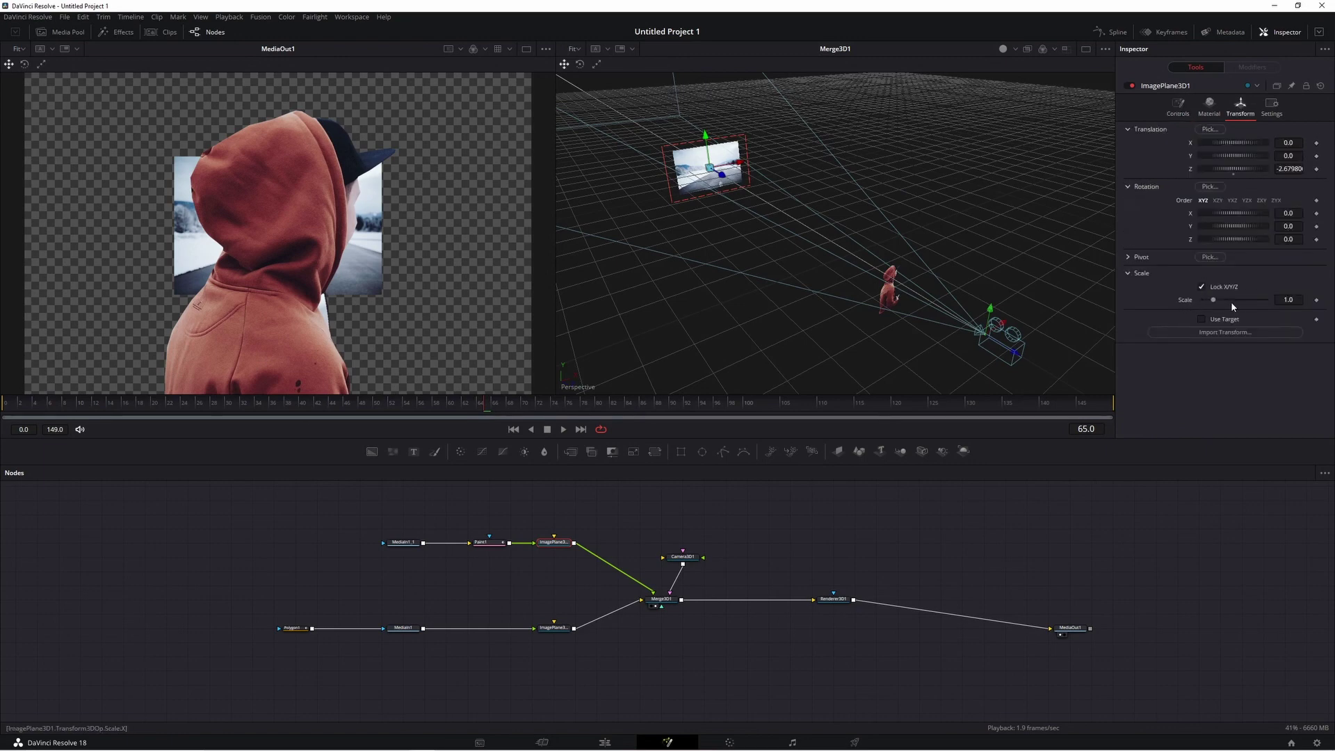
left_click_drag(1214, 300, 1236, 310)
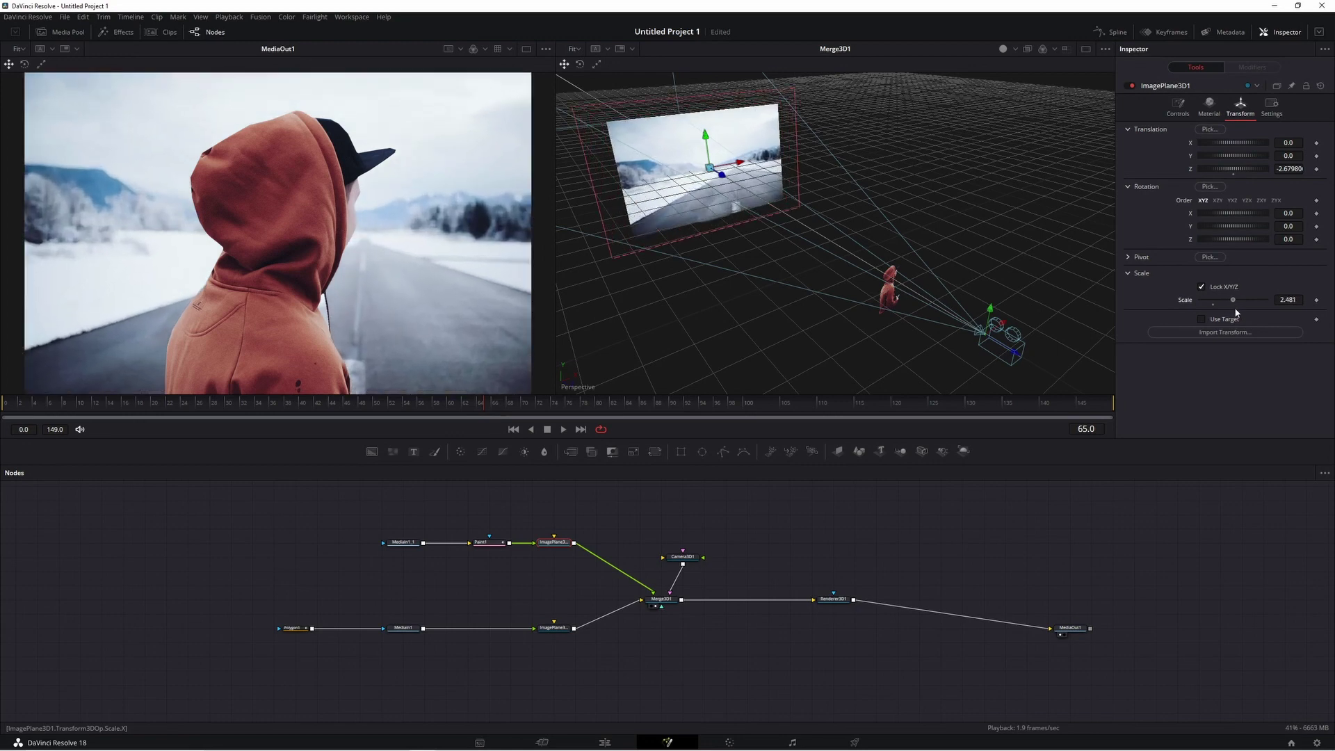
left_click_drag(1236, 313, 1239, 313)
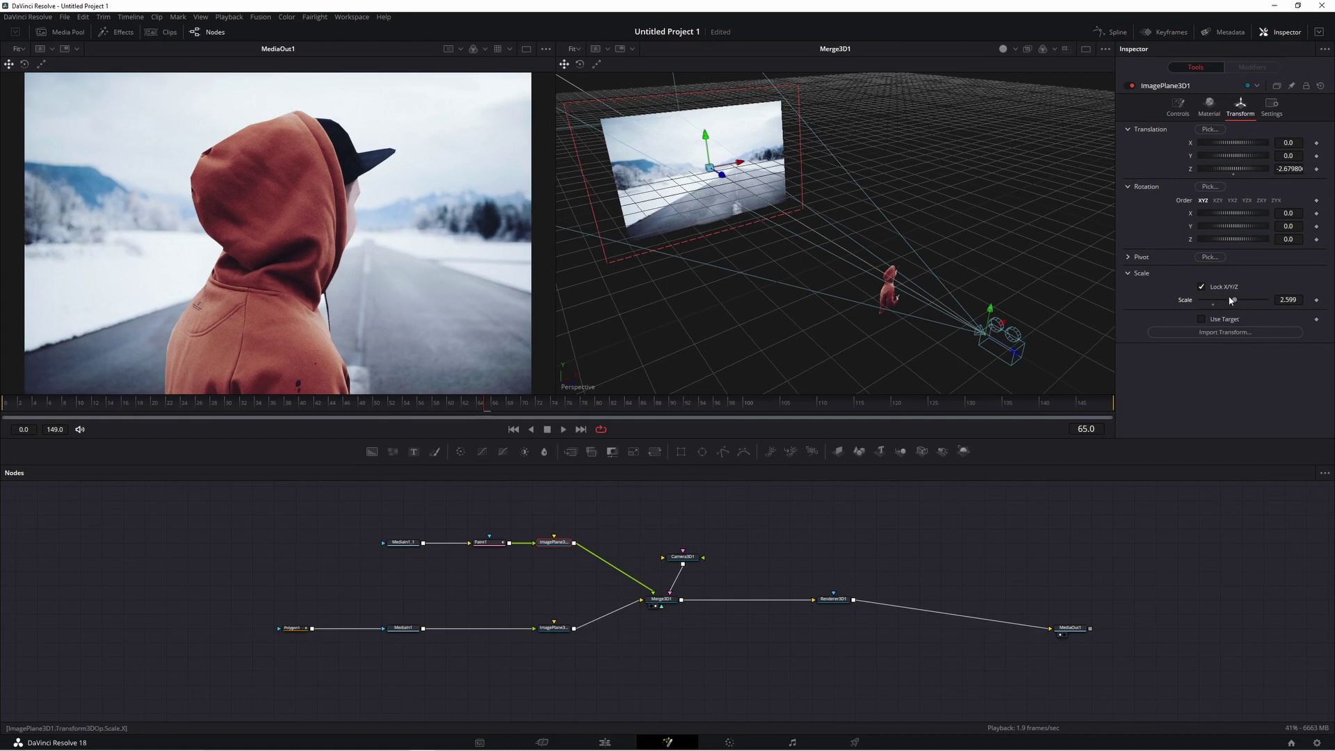
Reposition the hooded figure's plane in depth and slightly right, then select Camera3D1.
left_click(890, 284)
left_click_drag(890, 284, 816, 262)
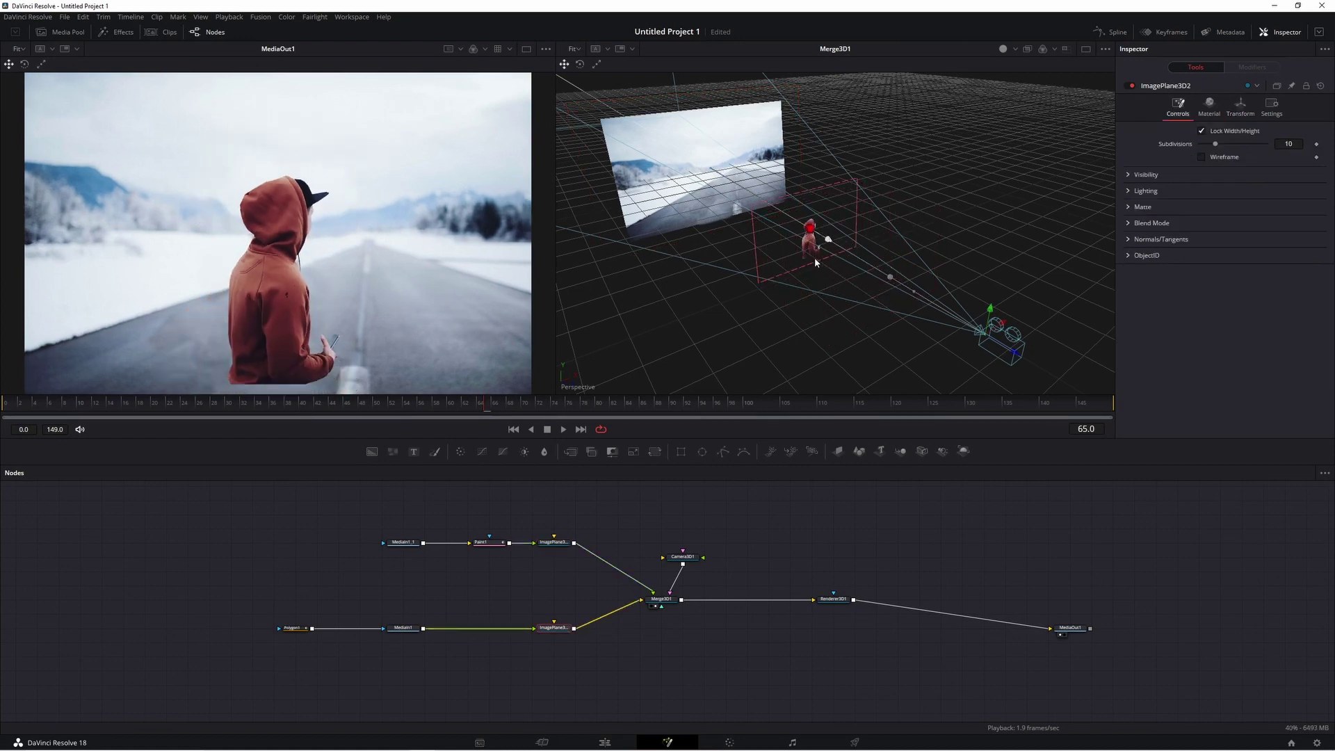
left_click_drag(816, 262, 829, 272)
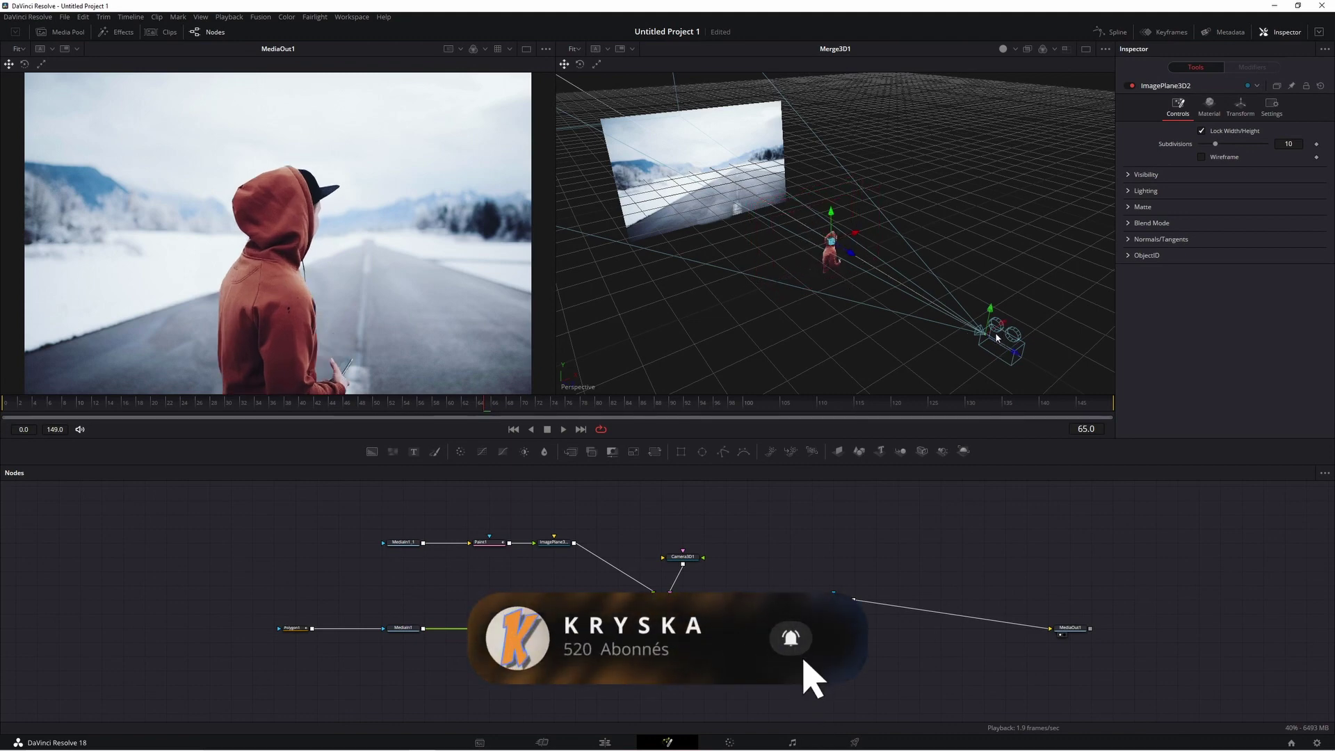
left_click(685, 557)
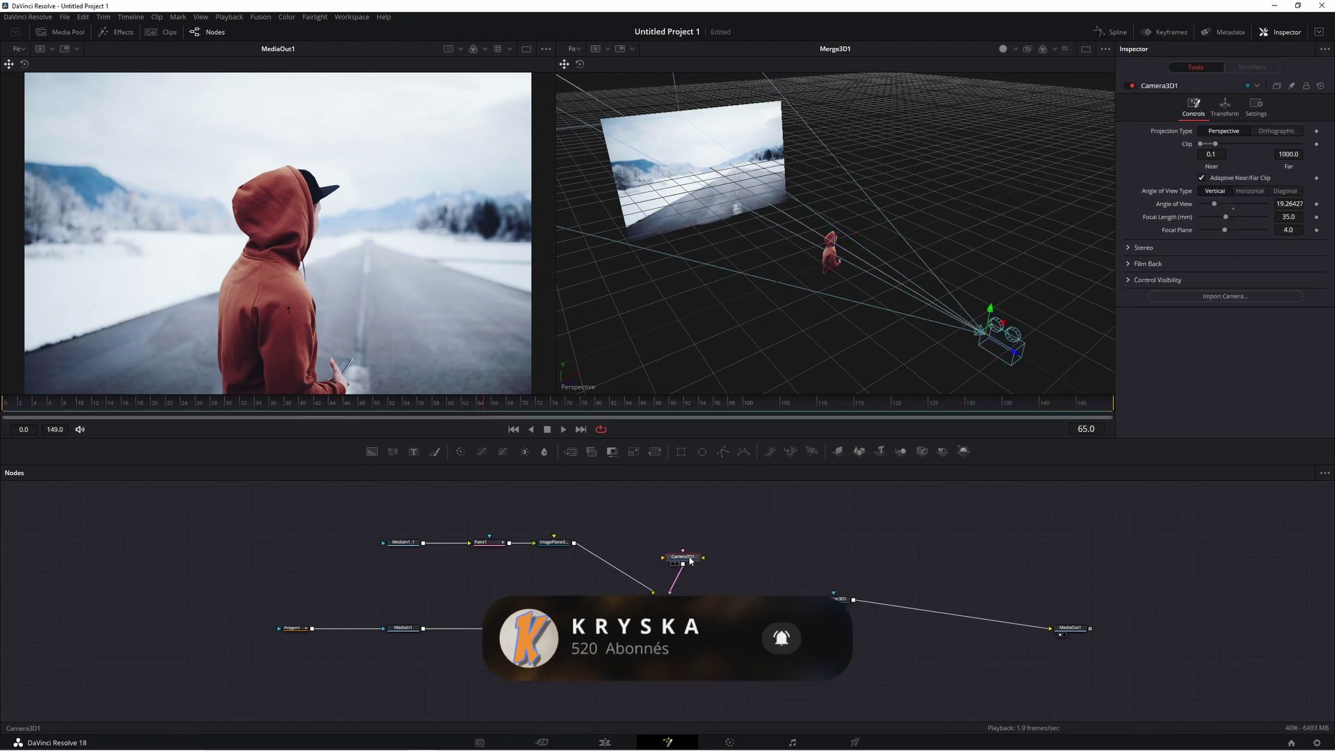
Enable Use Target on Camera3D1, adjust its aim point, and shift it right to X 0.372015.
left_click(1226, 110)
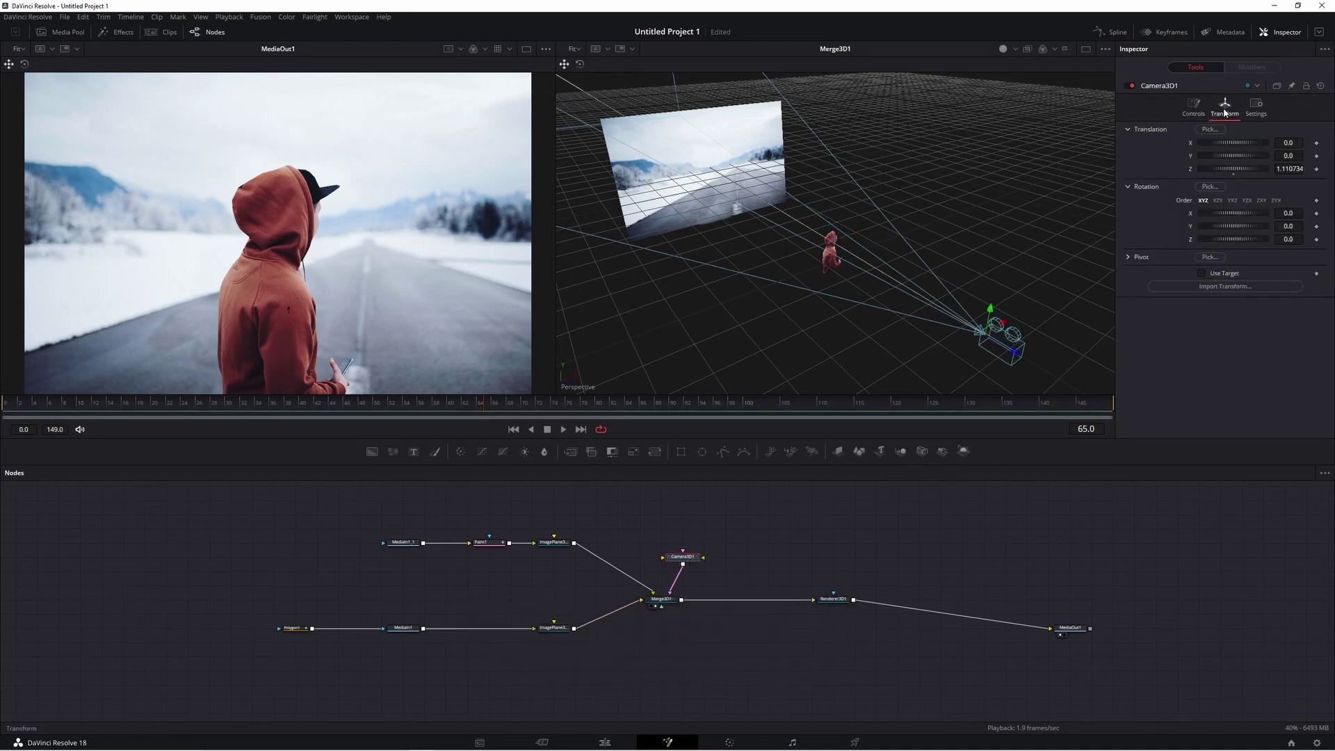
left_click(1203, 274)
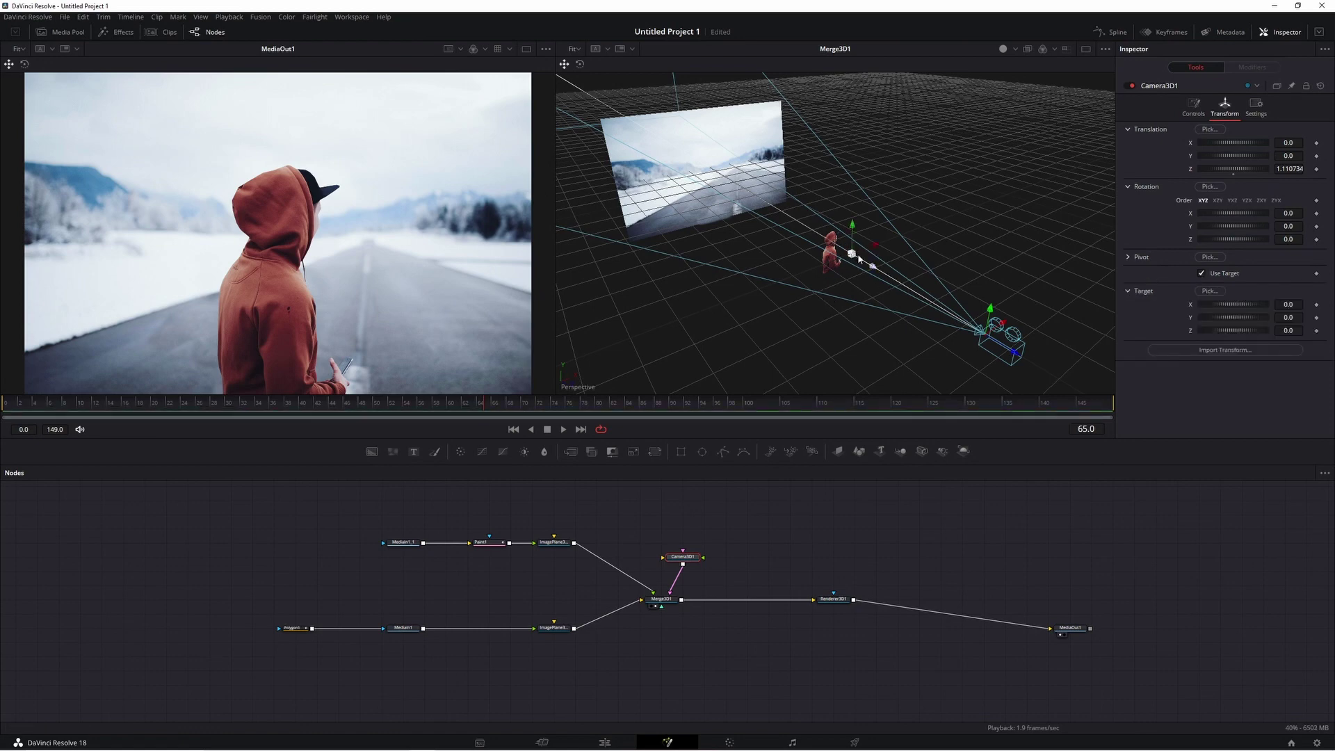
mouse_move(852, 256)
left_mouse_down()
mouse_move(873, 265)
mouse_move(728, 195)
left_mouse_up()
mouse_move(994, 325)
left_mouse_down()
mouse_move(1042, 261)
mouse_move(906, 350)
mouse_move(1030, 264)
left_mouse_up()
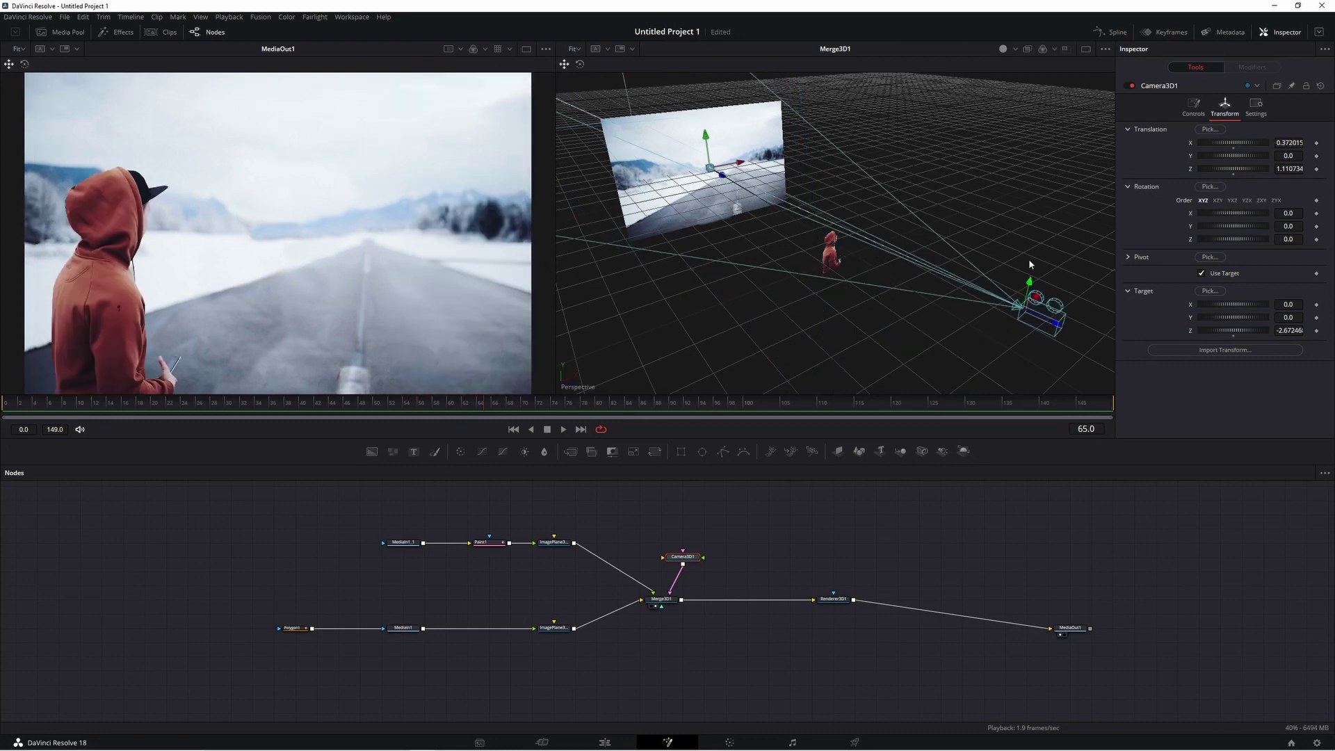
left_click(9, 407)
Keyframe the camera's X, Y, Z at frame 0, then key X at -0.208 at frame 125.
left_click(1317, 142)
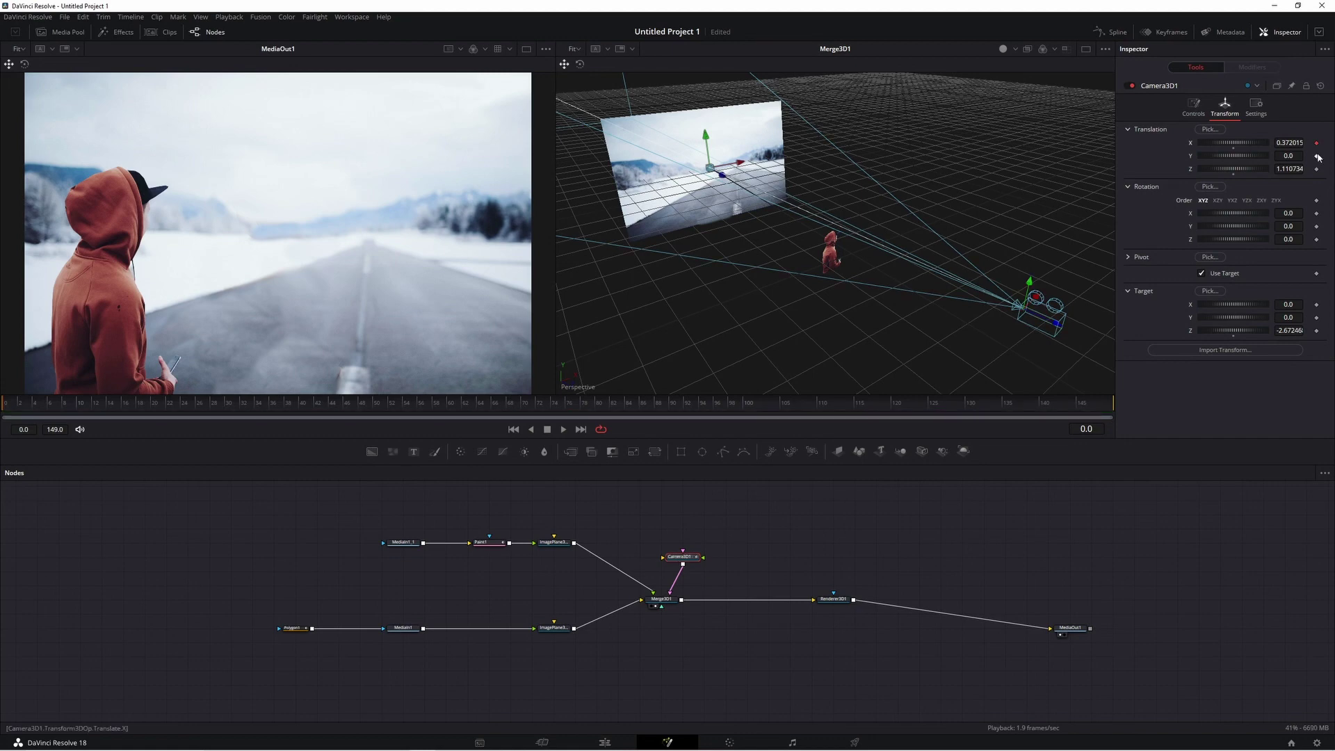
left_click(1317, 156)
left_click(1316, 169)
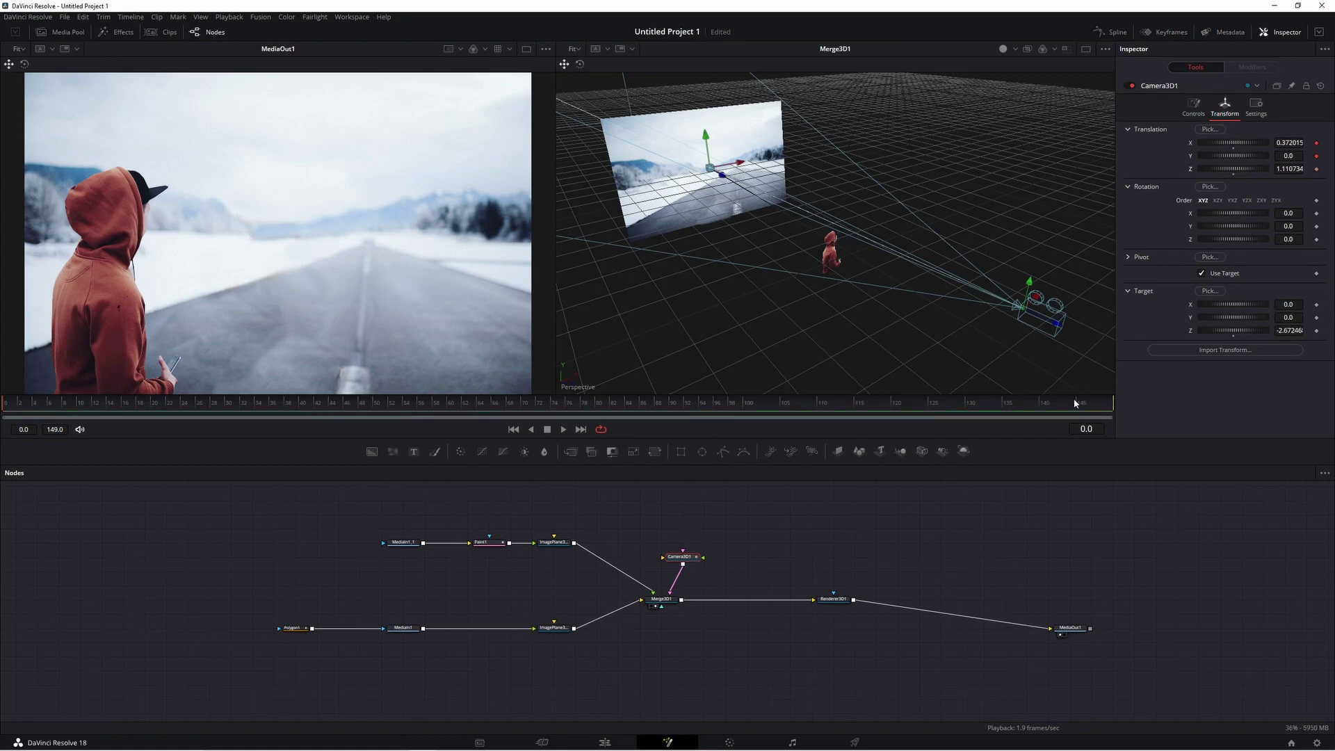
left_click(929, 405)
left_click(1252, 143)
left_click_drag(1246, 141, 1249, 144)
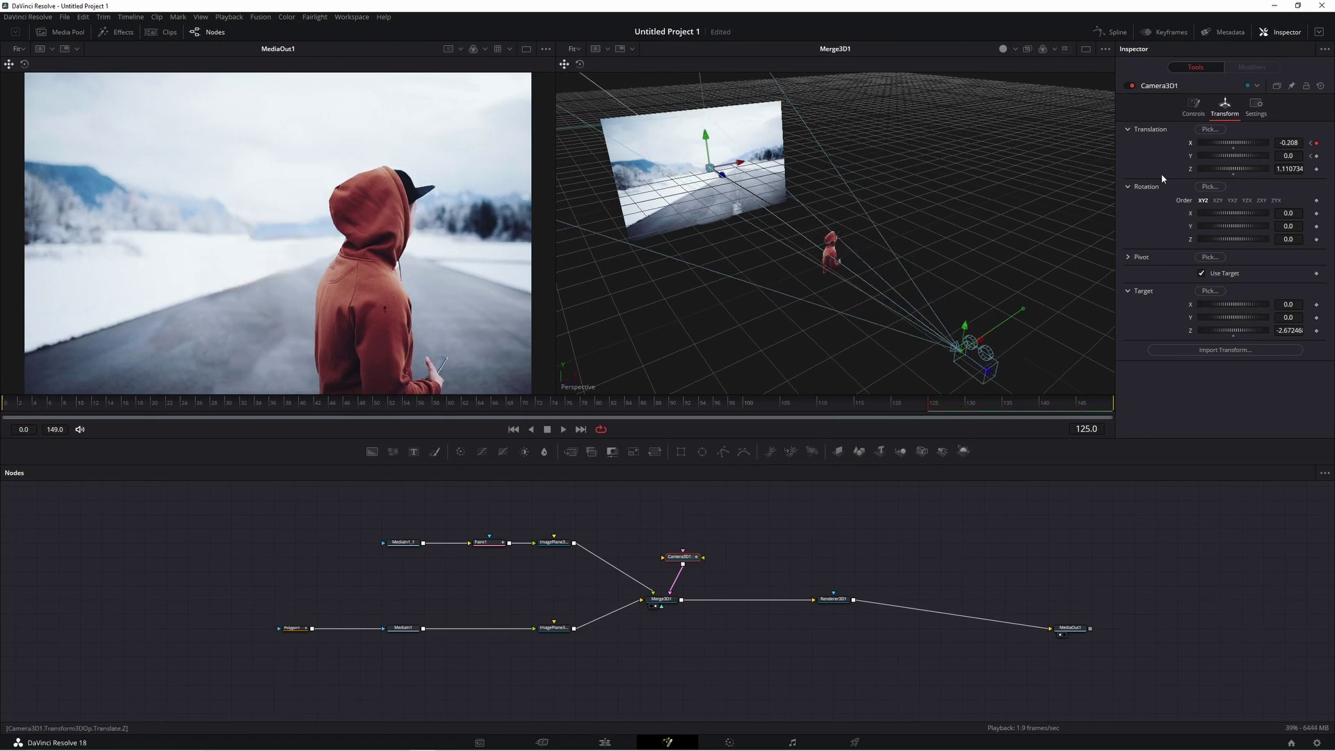
Keyframe Z at frame 0, raise it to 1.240734 at frame 125, and show the splines.
left_click(5, 409)
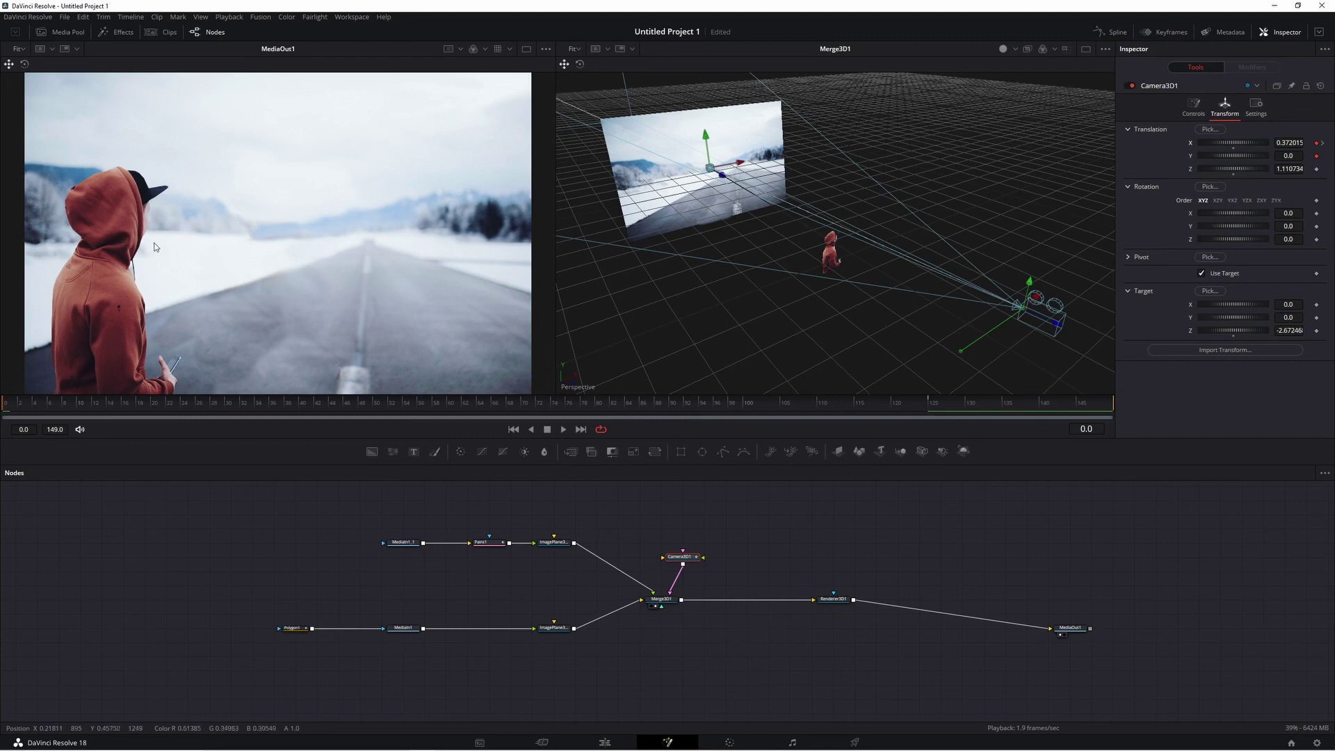
left_click(1316, 169)
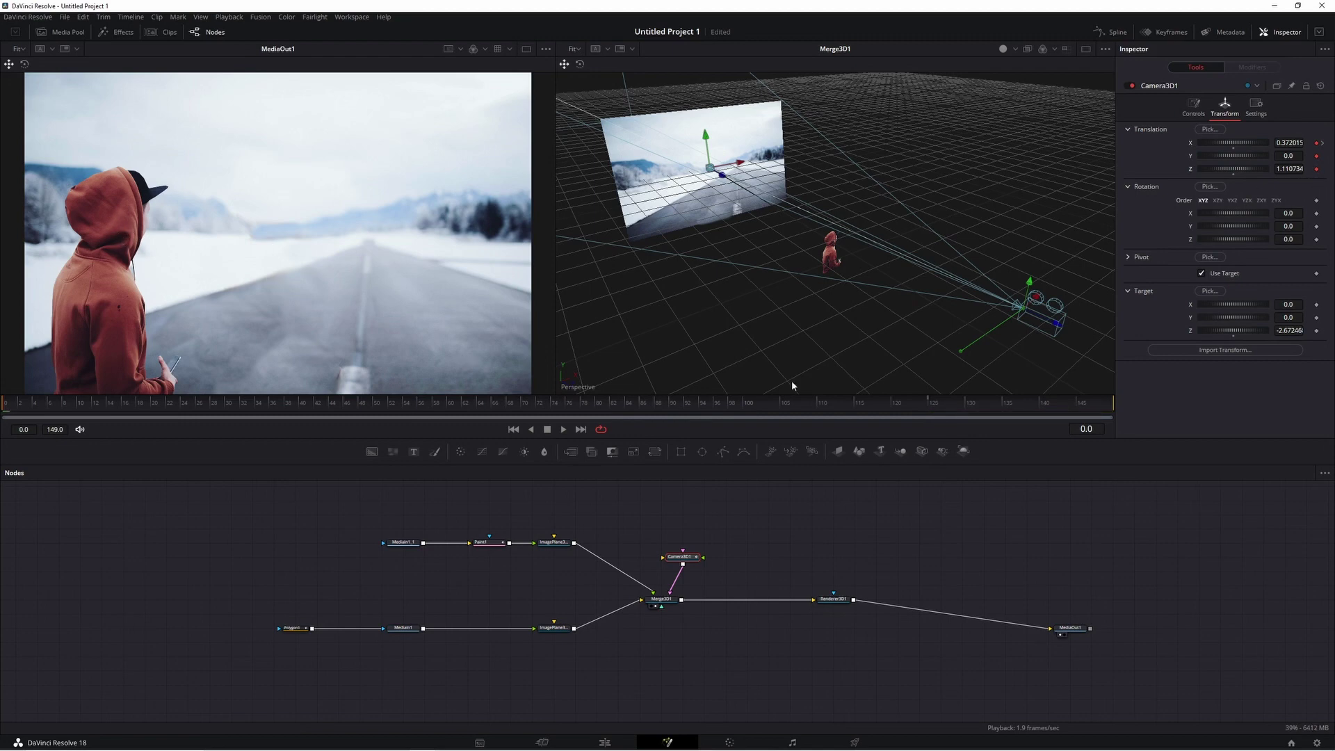
left_click(930, 409)
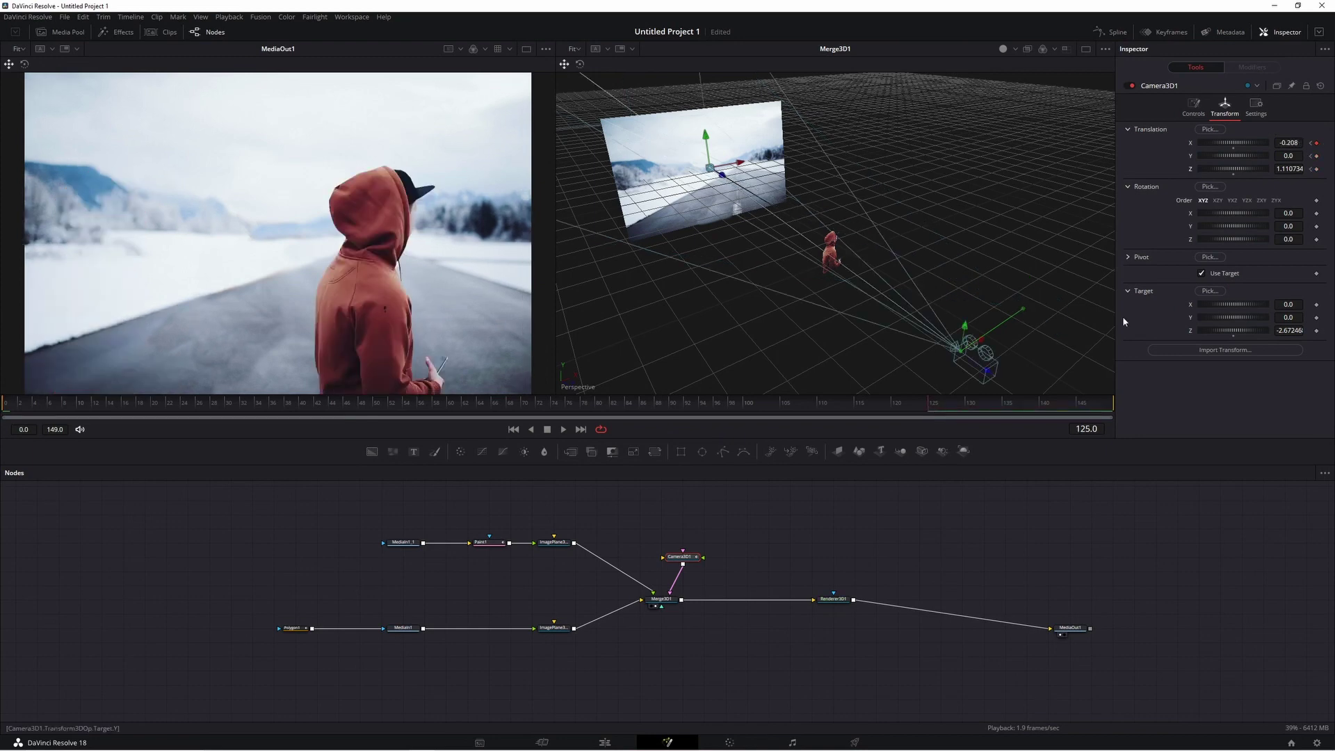
left_click(1280, 169)
key("Up")
key("Up")
key("Up")
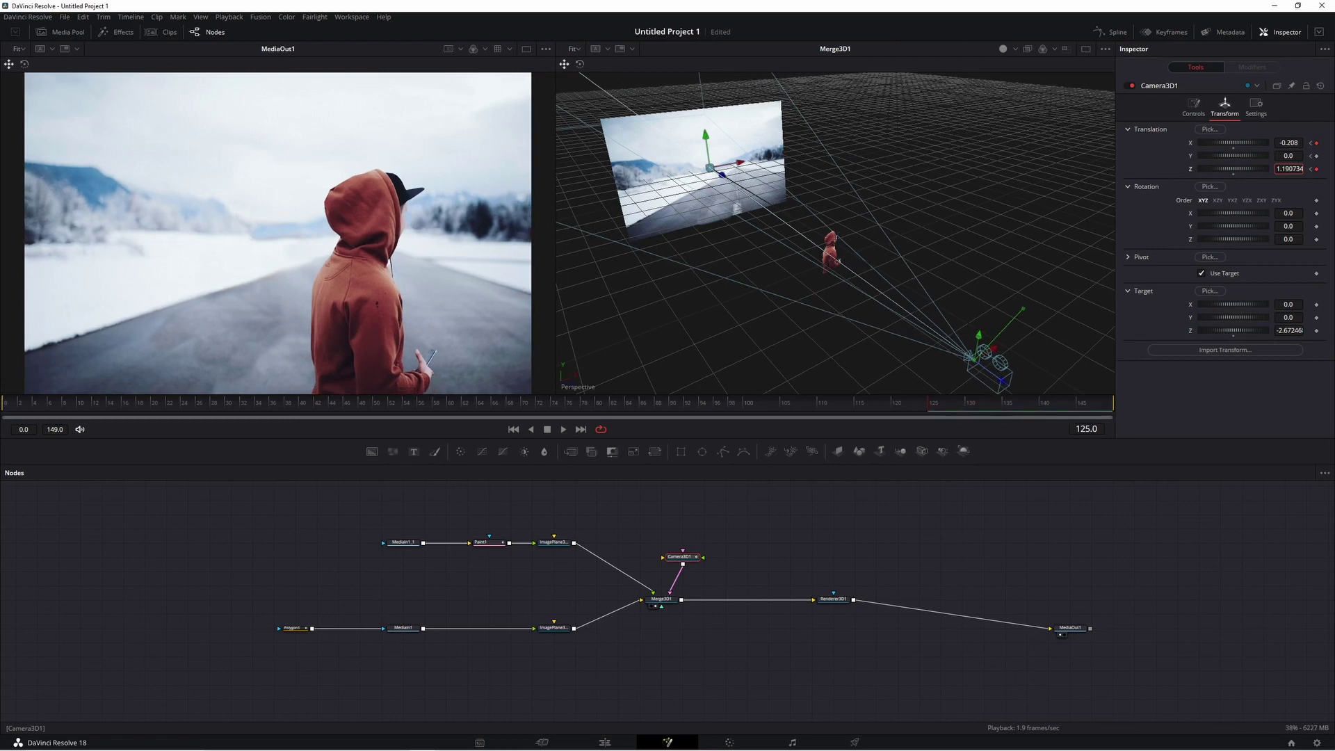
key("Up")
key("Up")
key("Up")
key("Up")
key("Up")
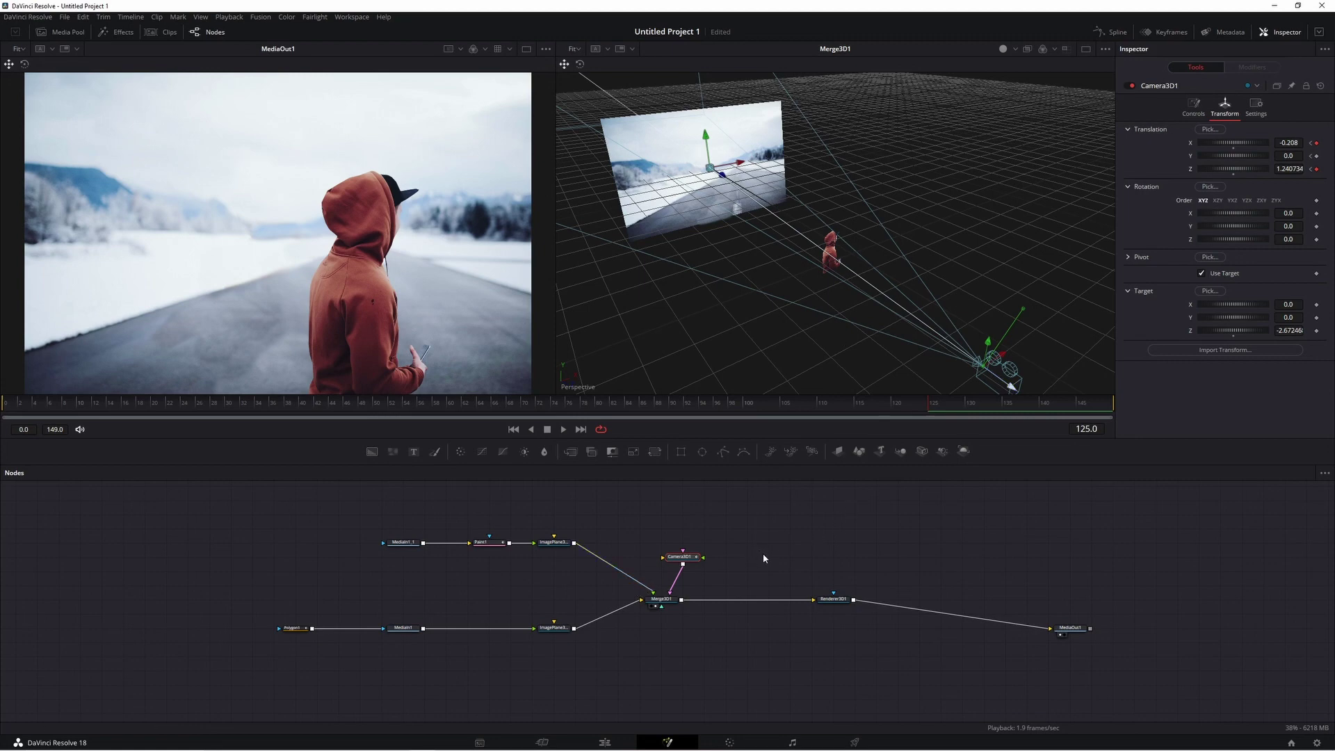
left_click(1113, 32)
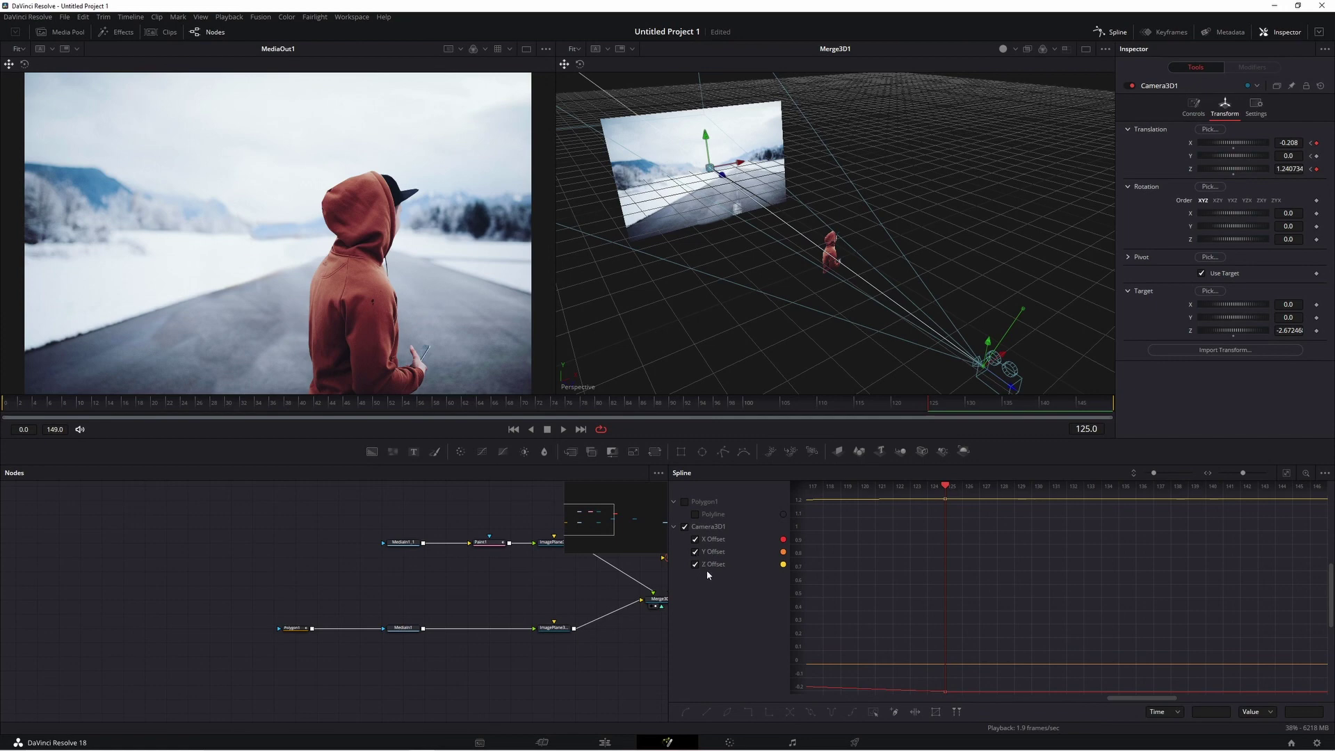
Fit the curves, smooth all camera keyframes, and ease both ends of the yellow Z curve.
left_click(1287, 473)
mouse_move(1310, 500)
left_mouse_down()
mouse_move(860, 685)
mouse_move(817, 683)
left_mouse_up()
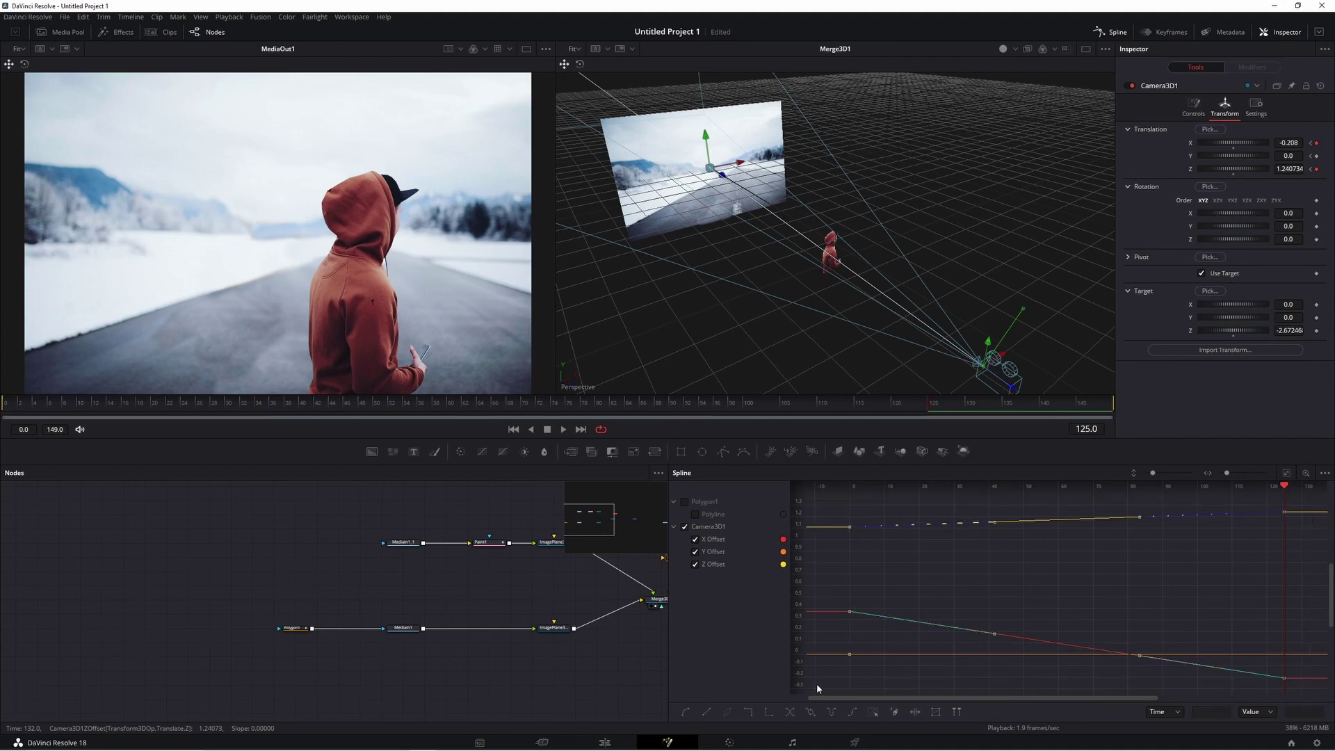
key("shift+s")
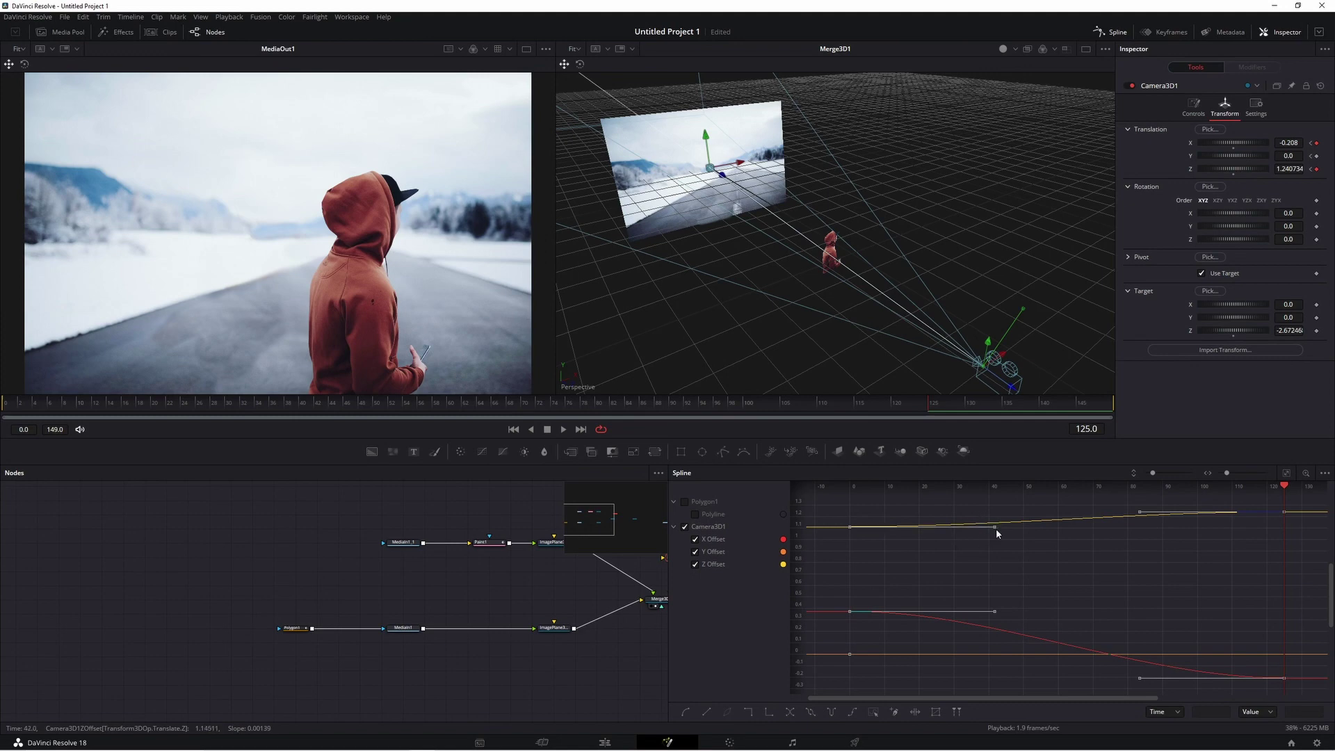
left_click_drag(992, 536, 999, 544)
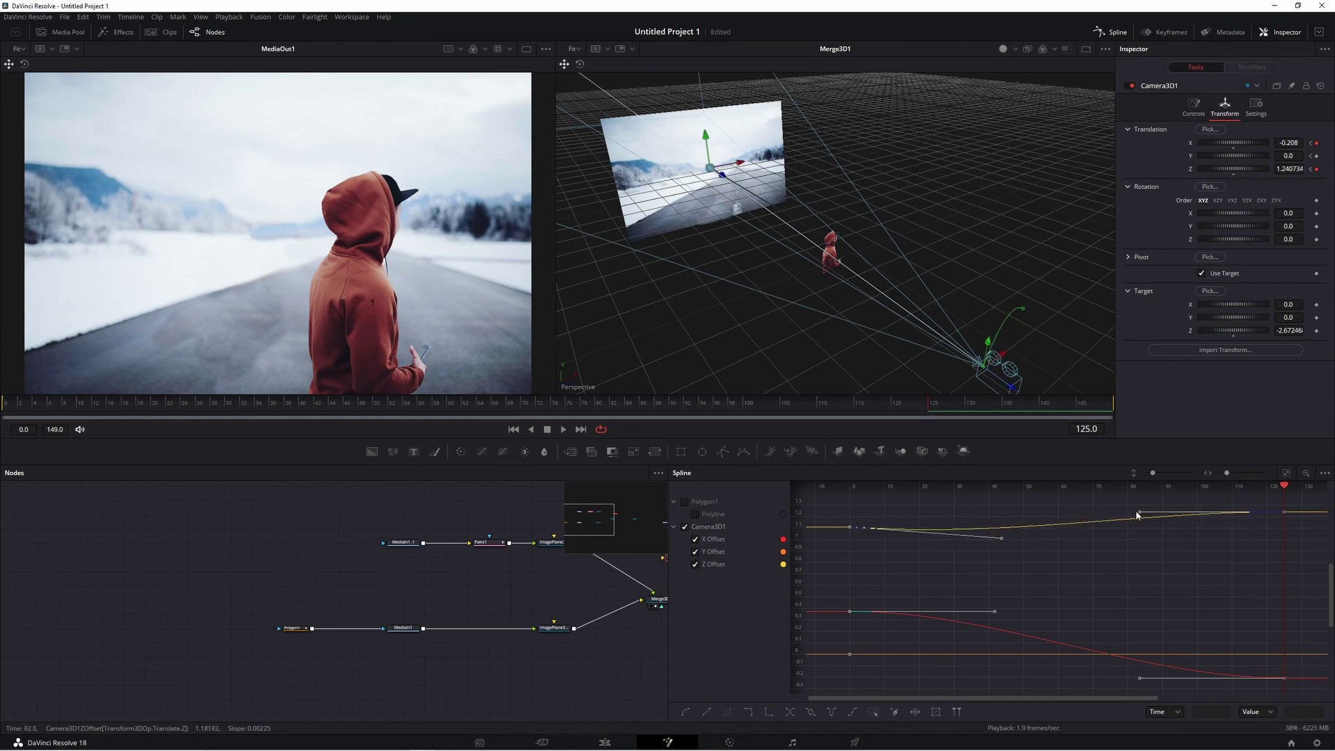
left_click_drag(1135, 516, 1129, 510)
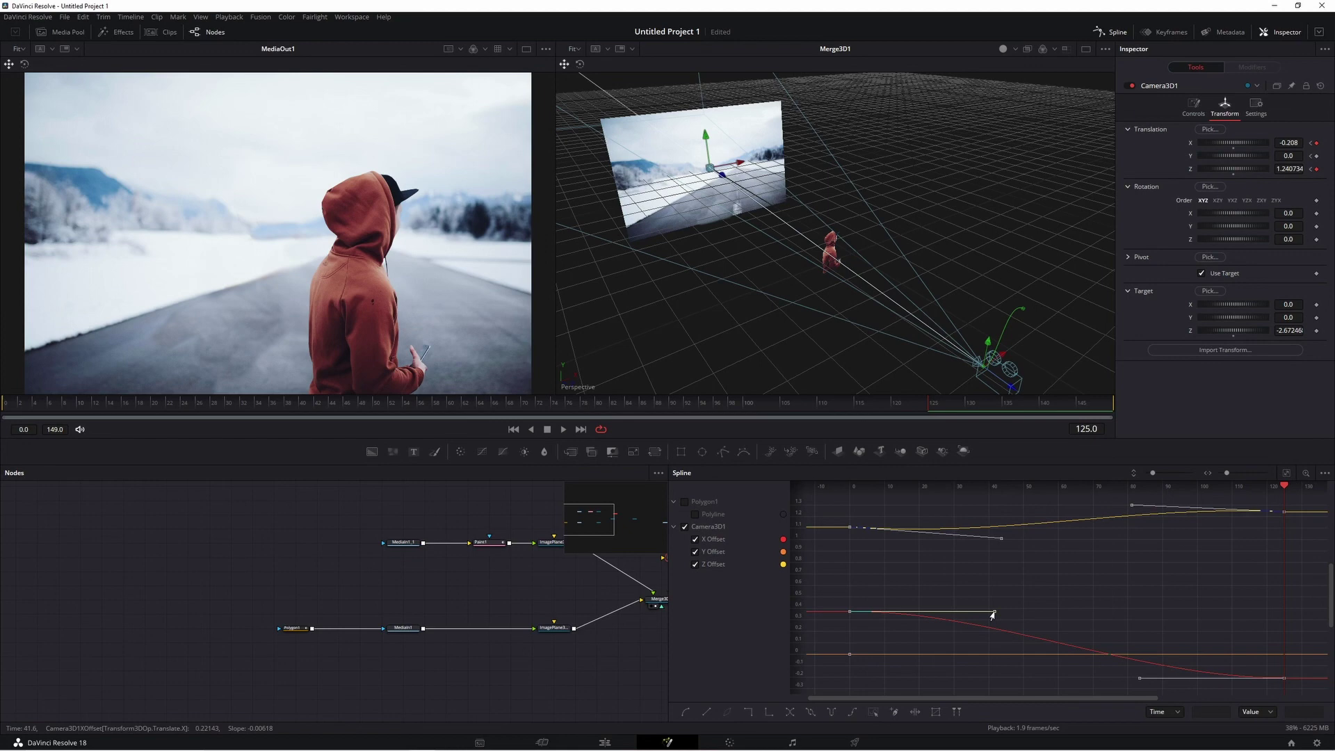
Ease the red X curve's start and final keyframe, then close the Spline editor.
left_click_drag(993, 614, 1044, 614)
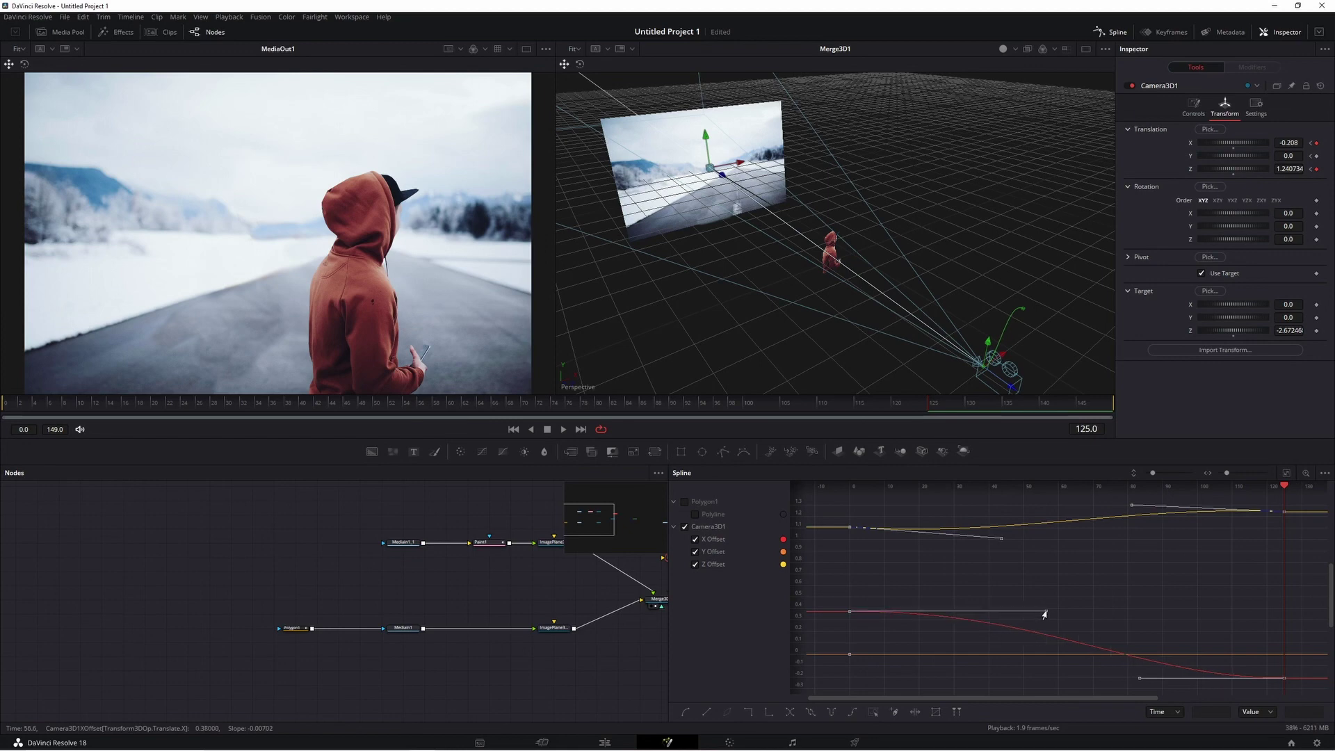
left_click(1103, 617)
left_click(1283, 679)
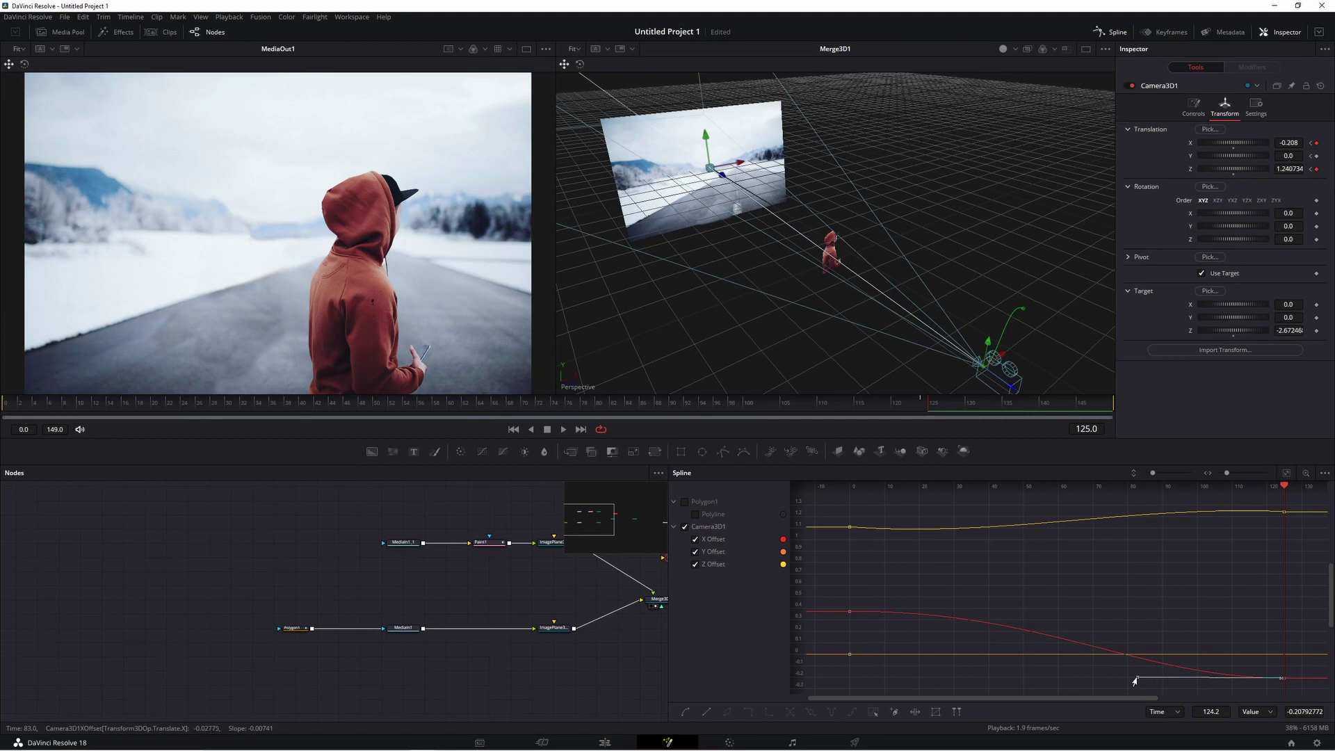
left_click_drag(1135, 680, 1076, 680)
key("shift+F8")
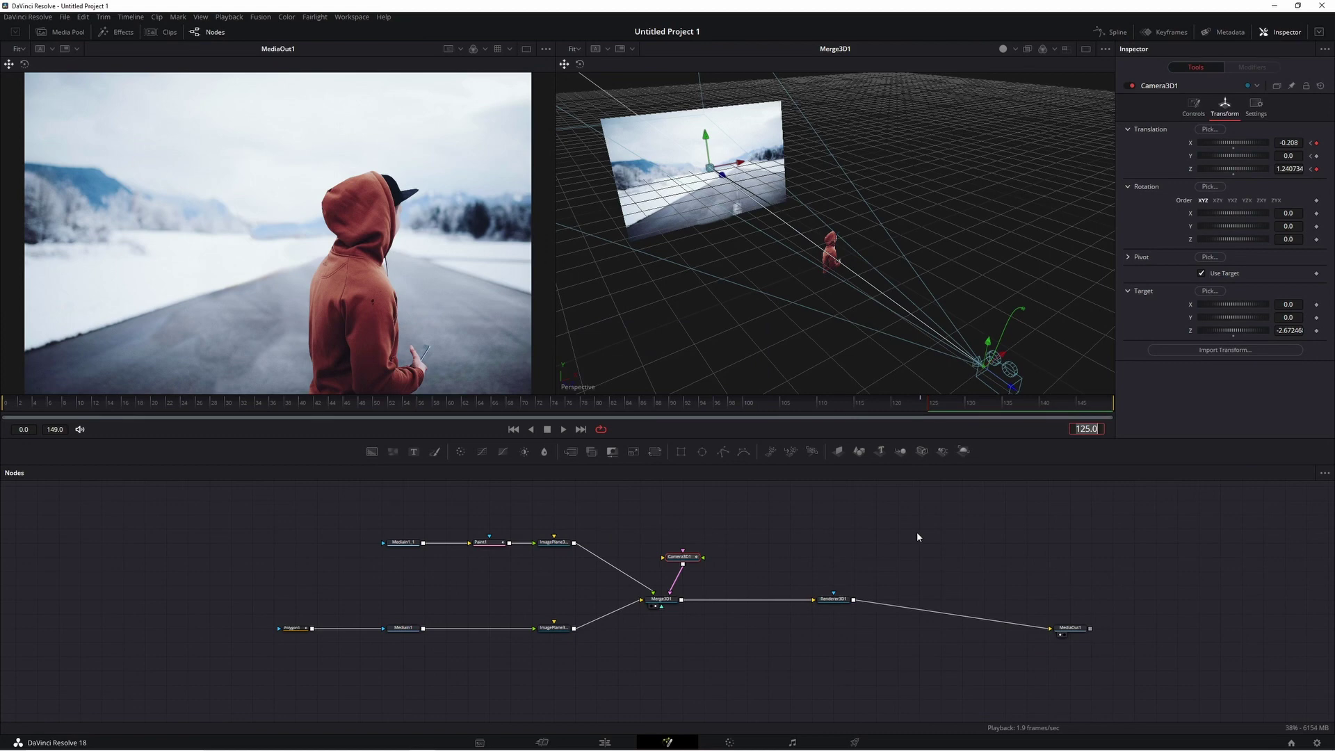
Return to the Edit page, leaving the render cache on Smart.
left_click(604, 743)
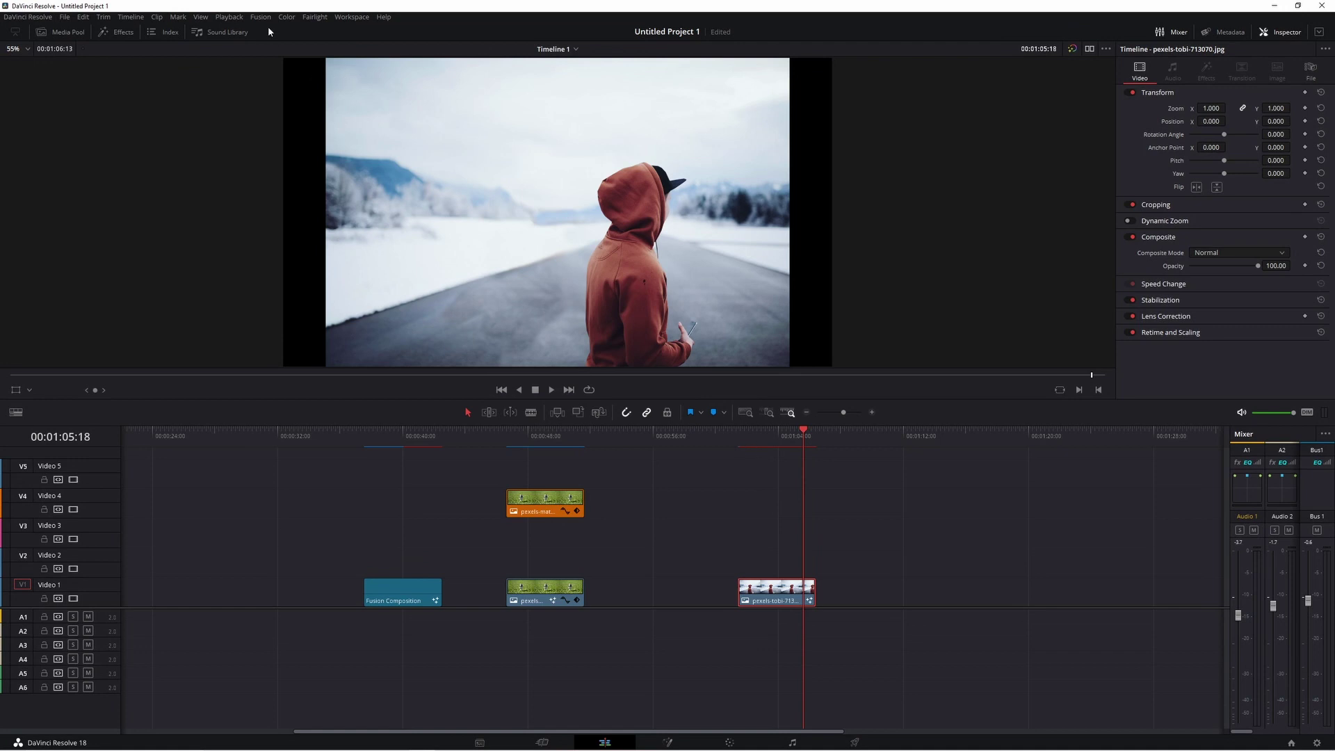
left_click(226, 19)
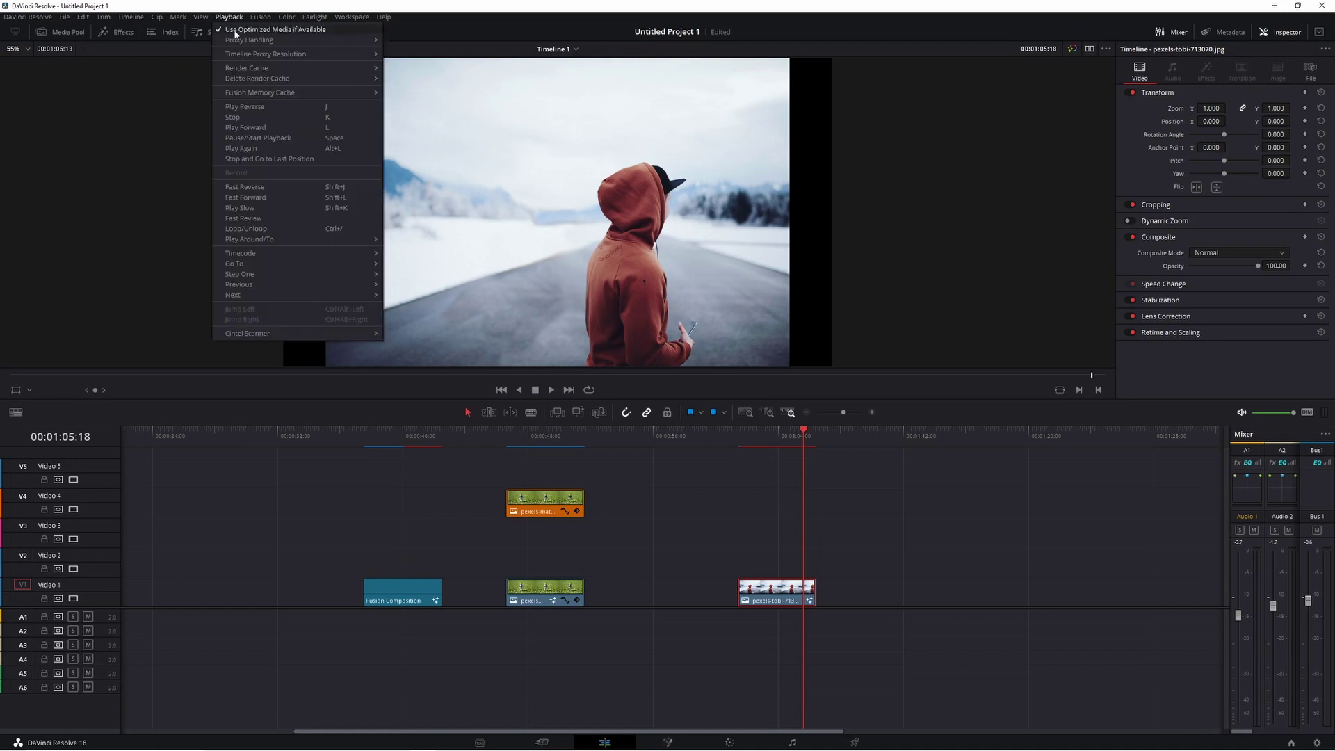
mouse_move(322, 73)
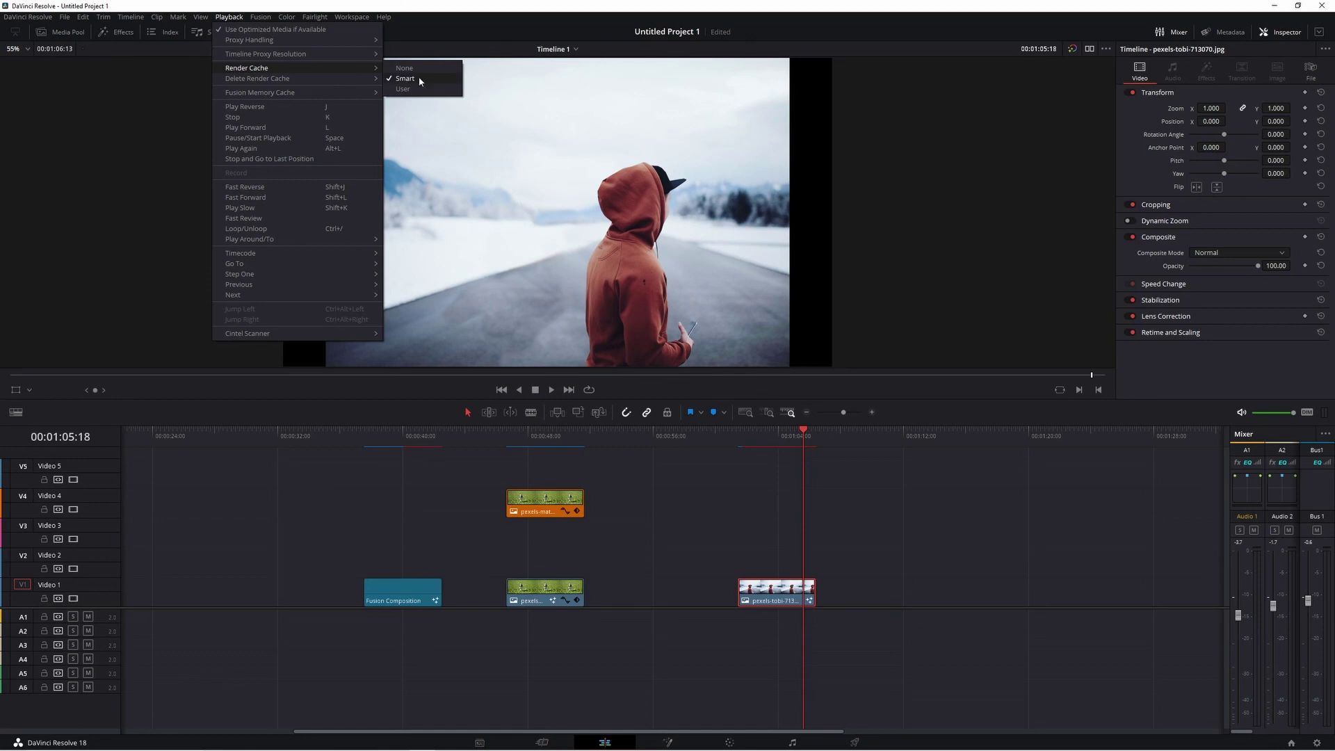
left_click(897, 541)
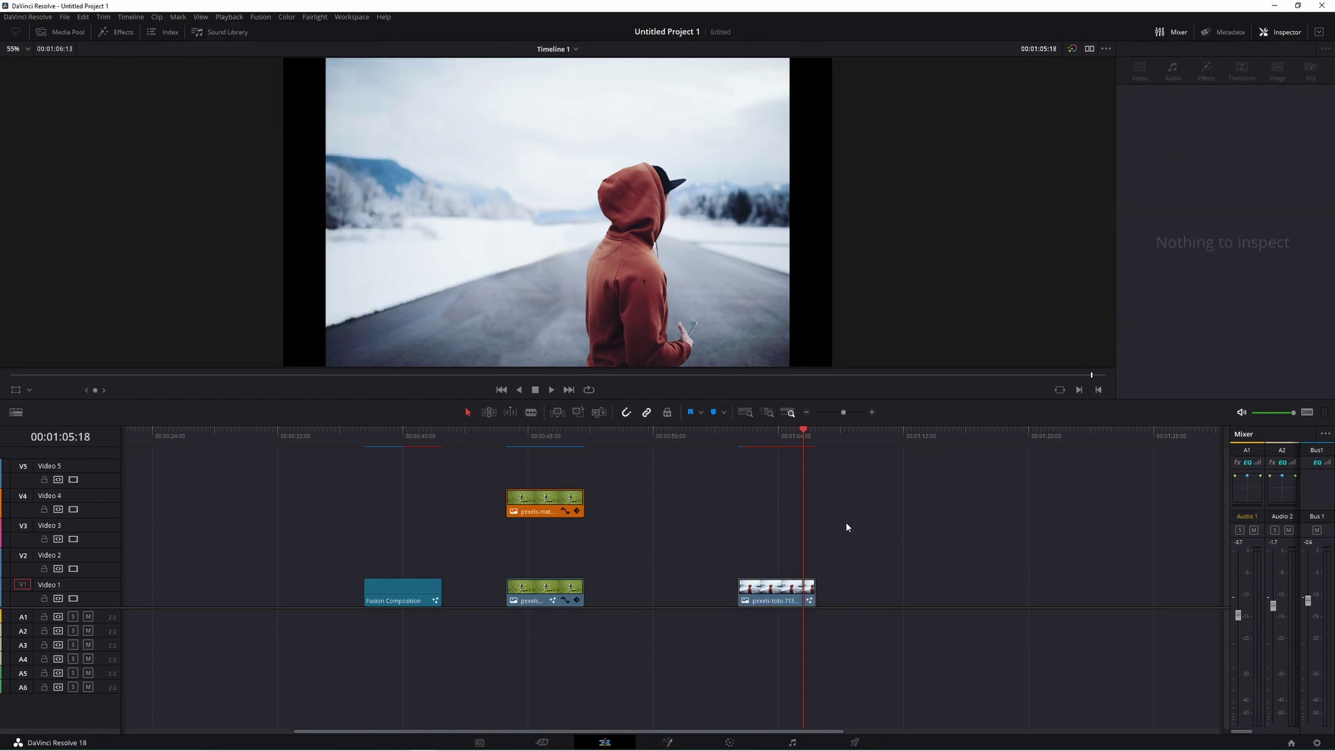
Scrub through the snowy-road clip to preview the camera move.
left_click(770, 433)
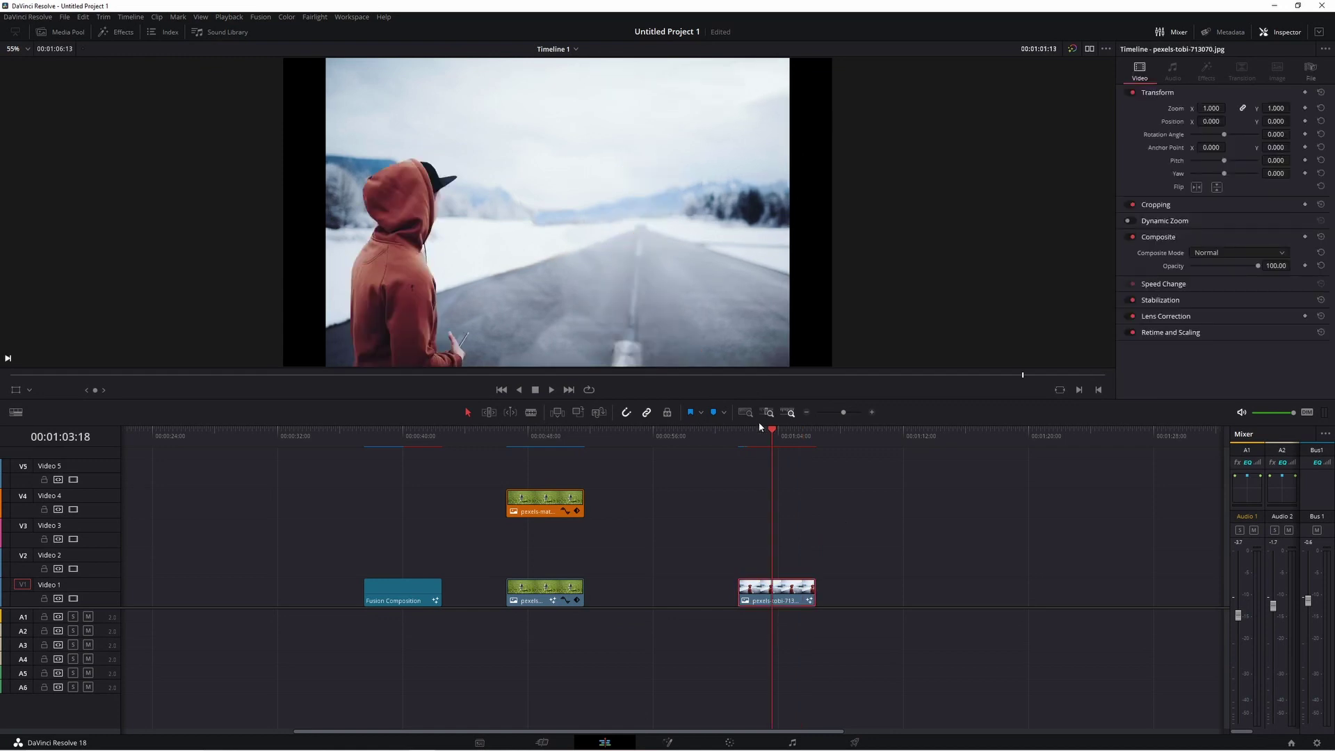
left_click(747, 430)
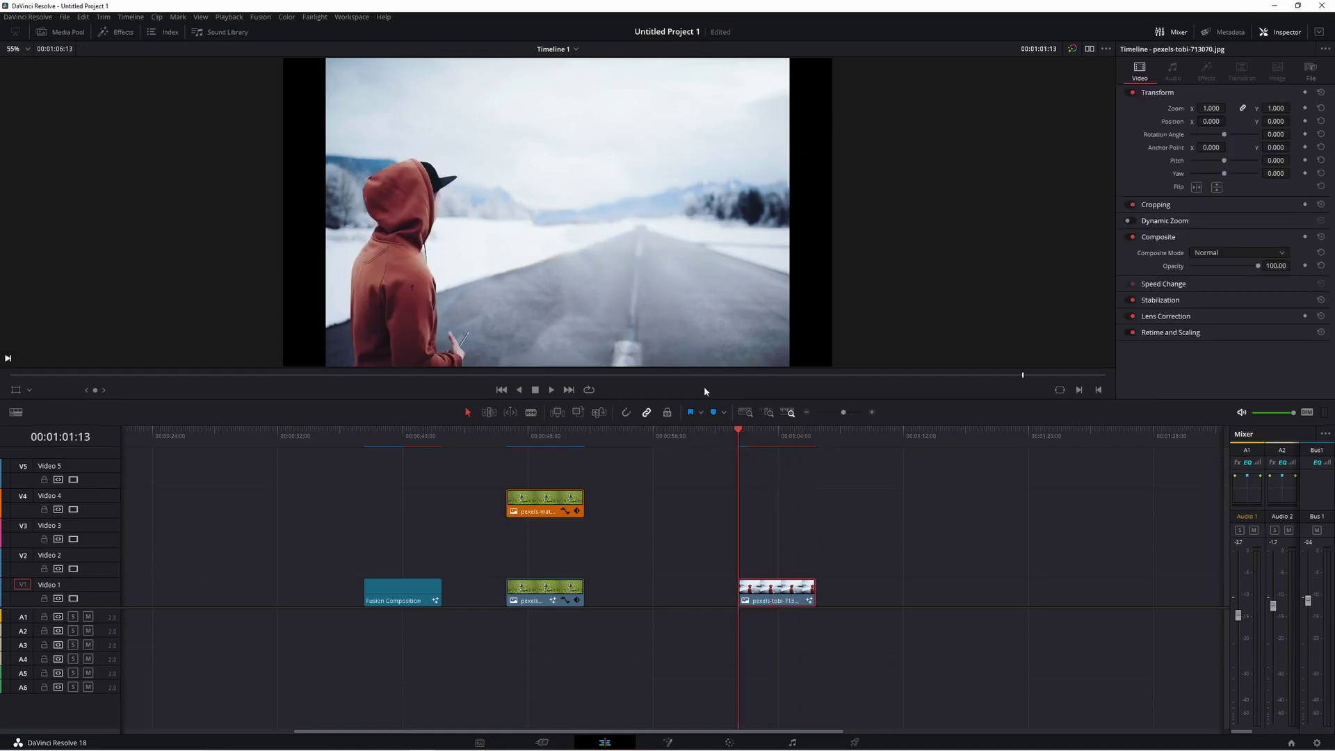
mouse_move(738, 432)
left_mouse_down()
mouse_move(792, 455)
mouse_move(779, 466)
mouse_move(742, 431)
left_mouse_up()
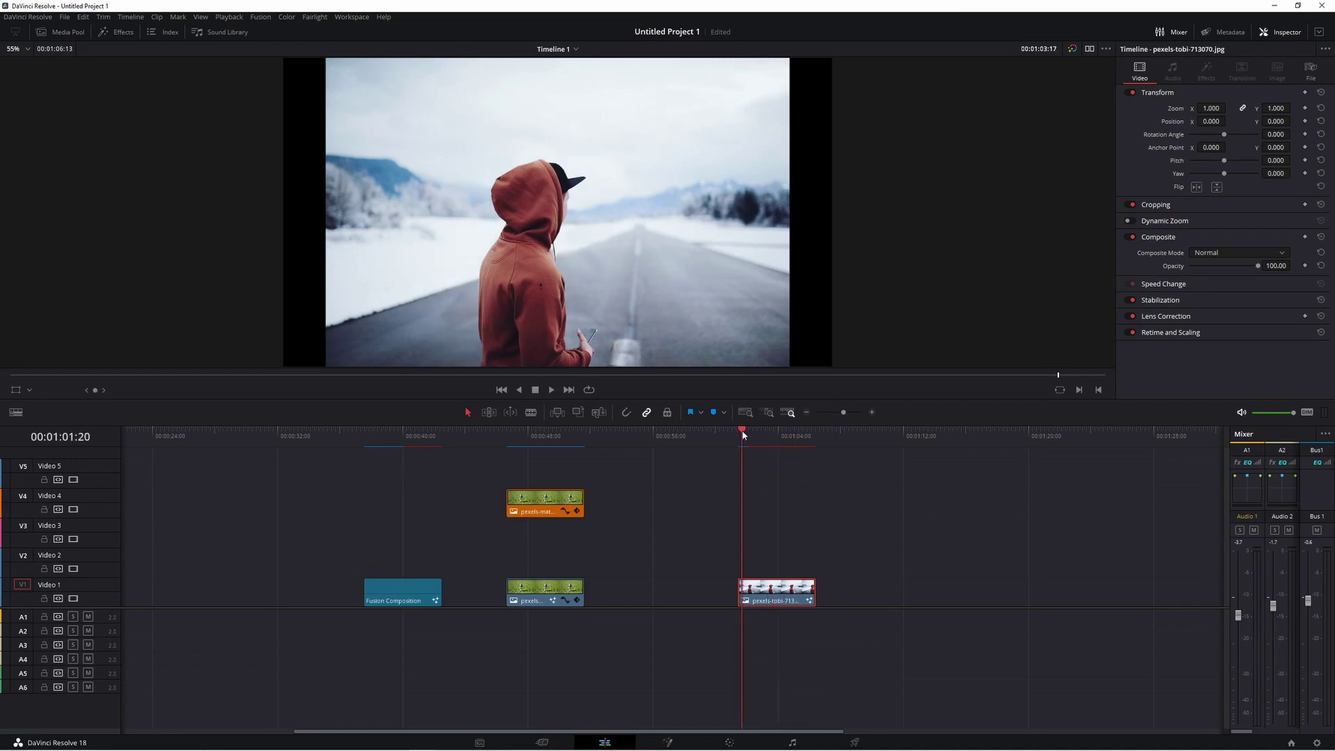
left_click_drag(742, 432, 778, 441)
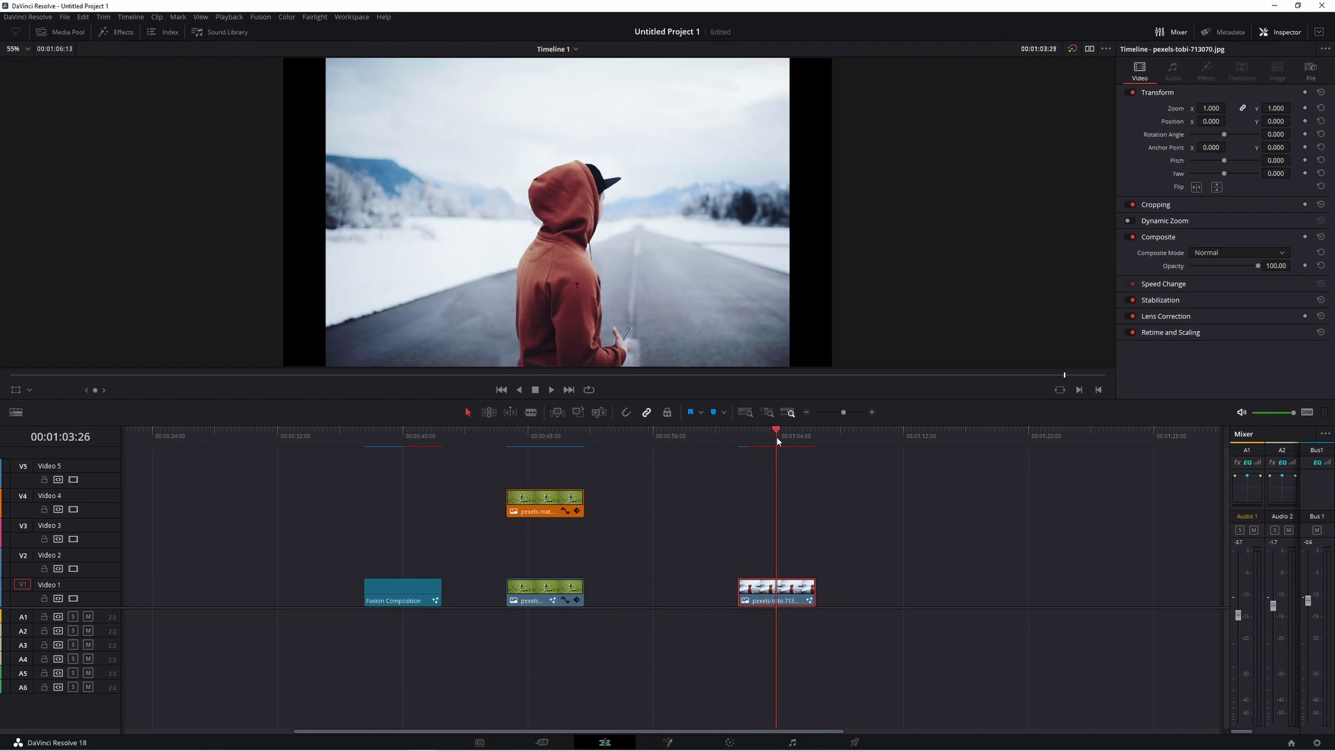
Set Playback > Render Cache to None and step back slightly in the clip.
left_click(230, 19)
mouse_move(287, 66)
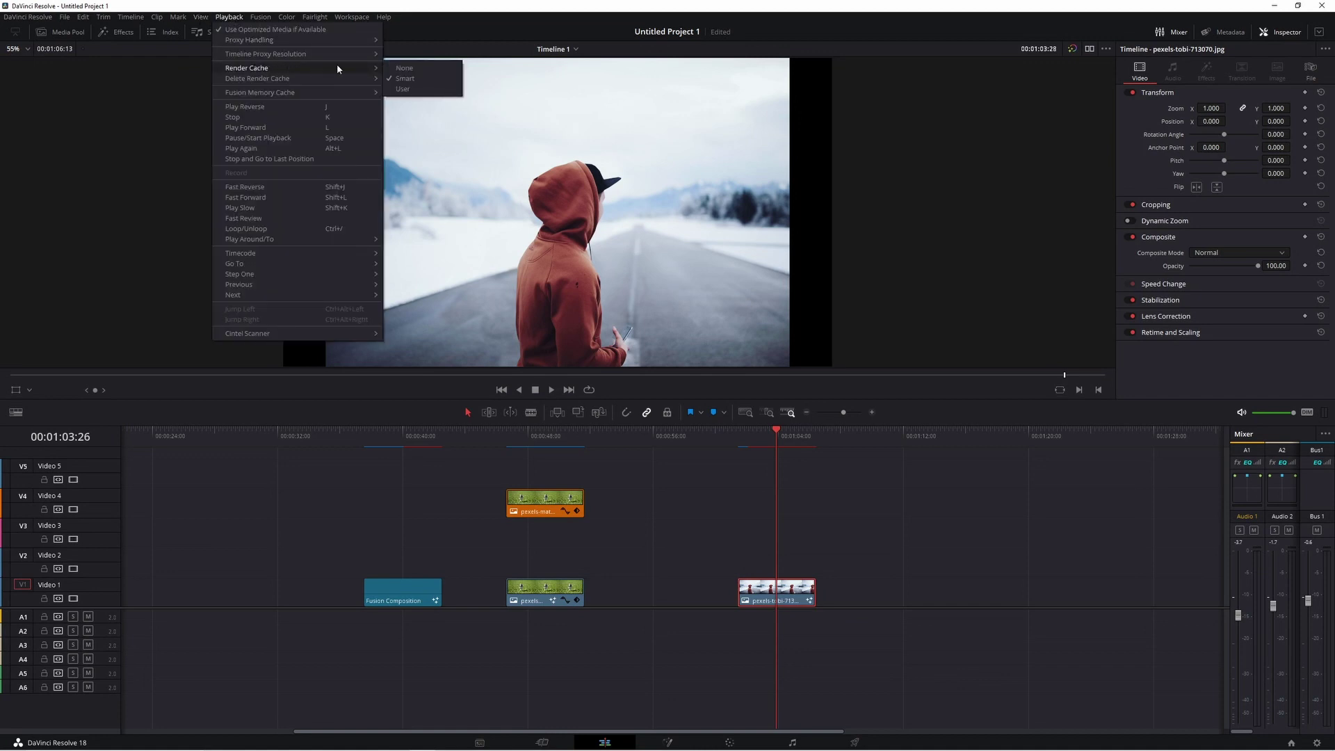
left_click(404, 67)
left_click_drag(752, 439, 779, 439)
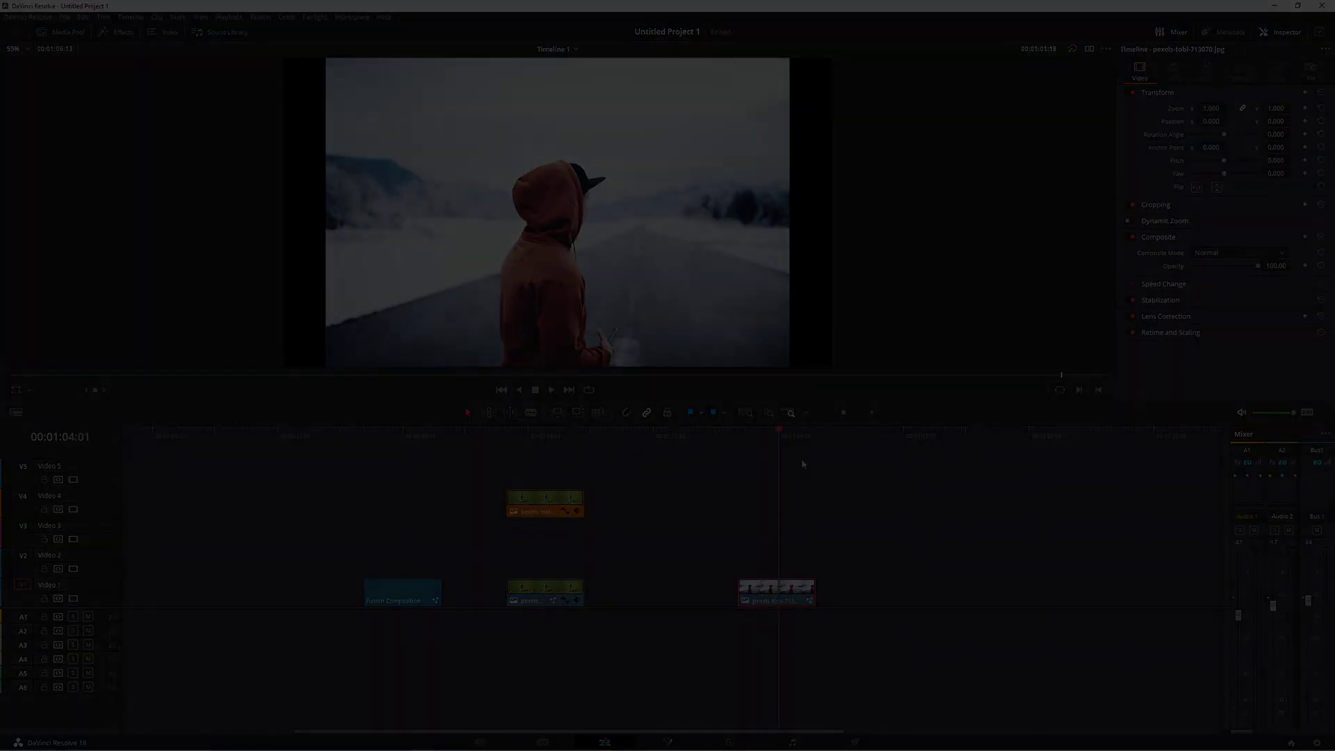